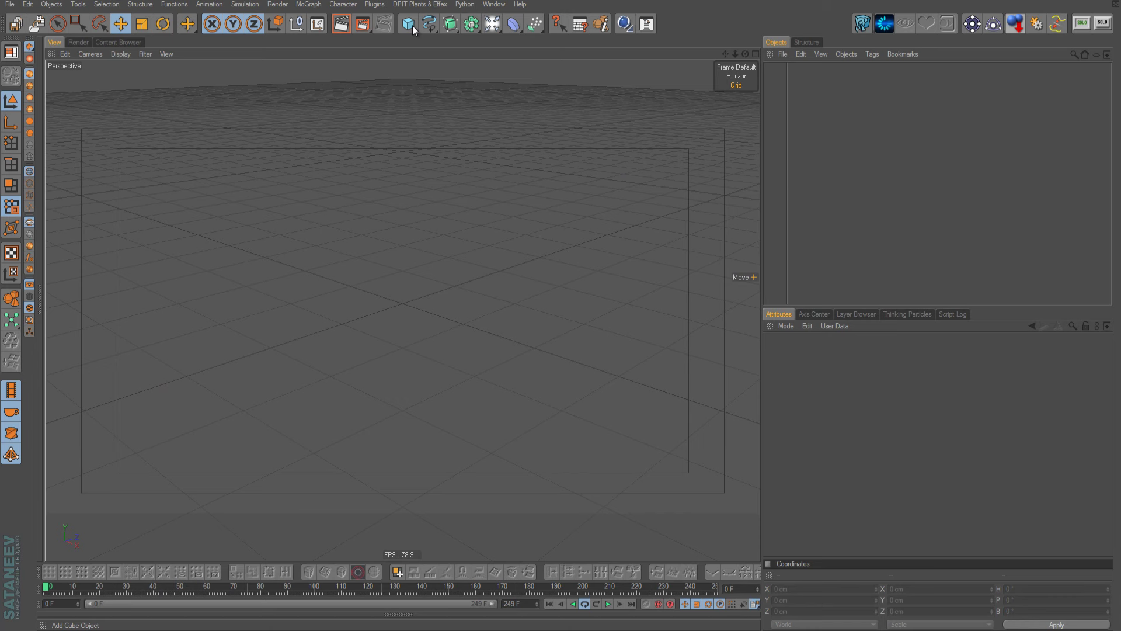
- Add a default 200 cm cube to the empty scene
left_click(412, 26)
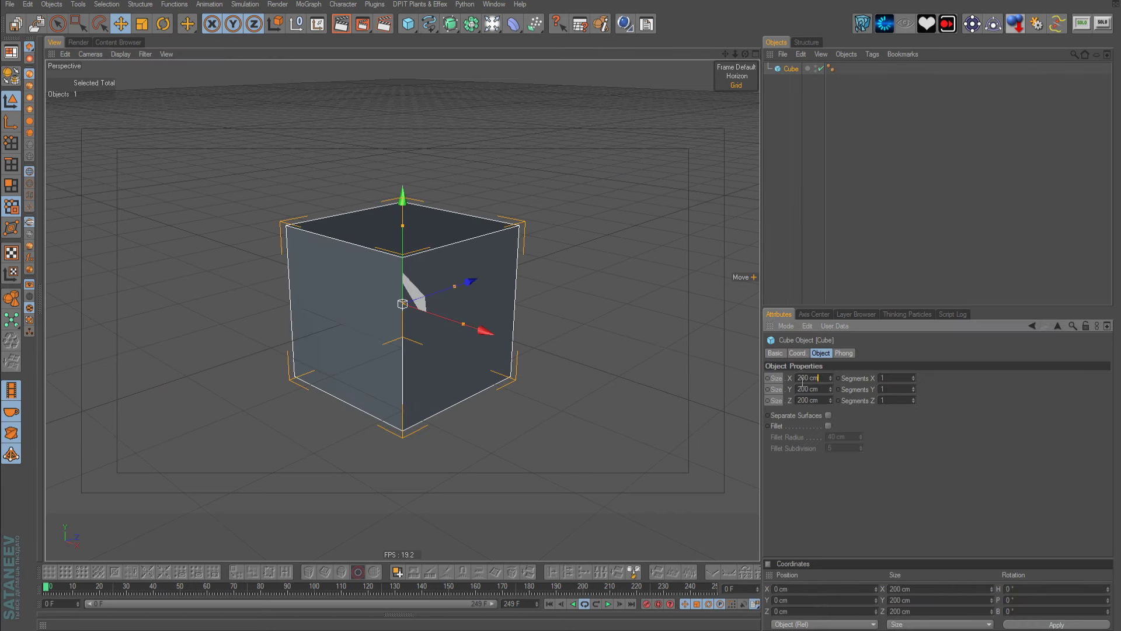
- Shrink the cube to 20 cm and place it under a new MoGraph Cloner
type("20")
key("Return")
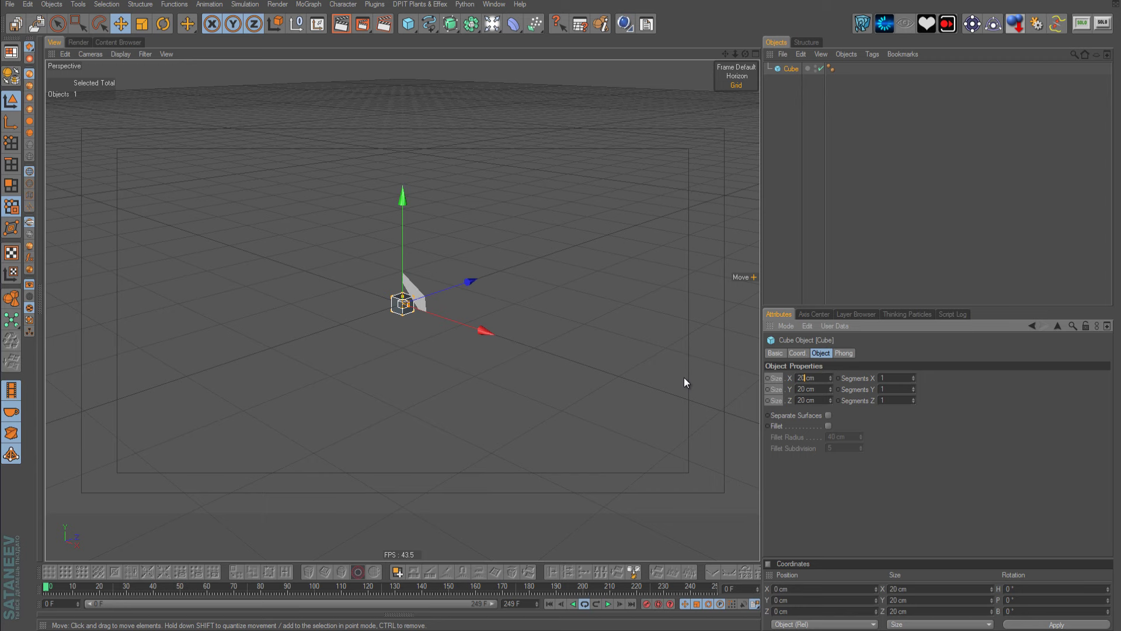
left_click(303, 5)
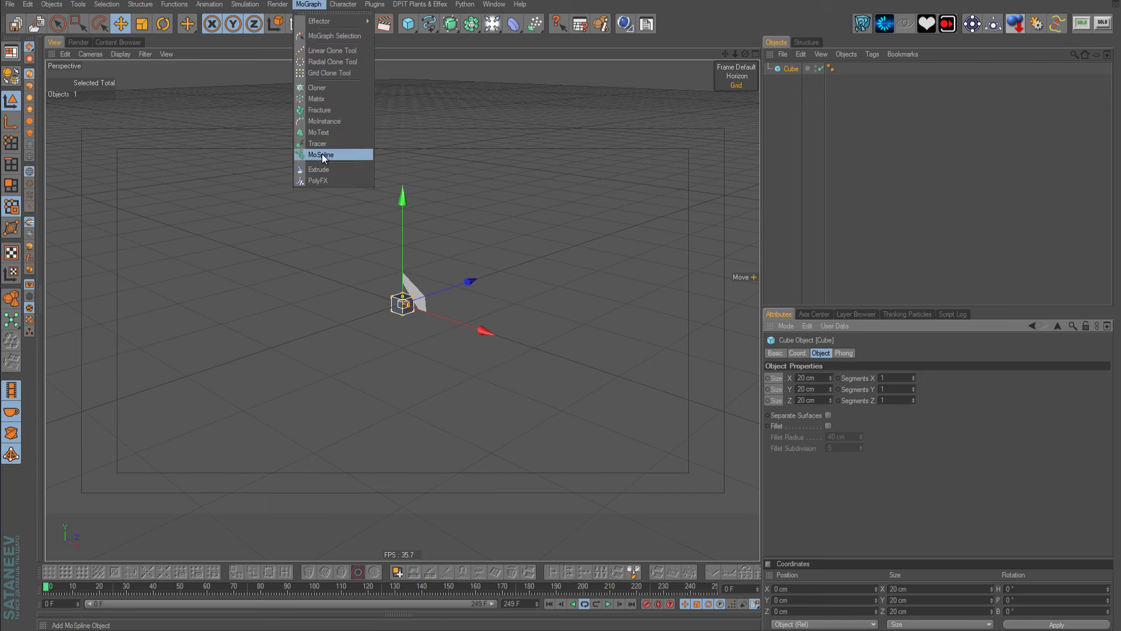
left_click(328, 87, "alt")
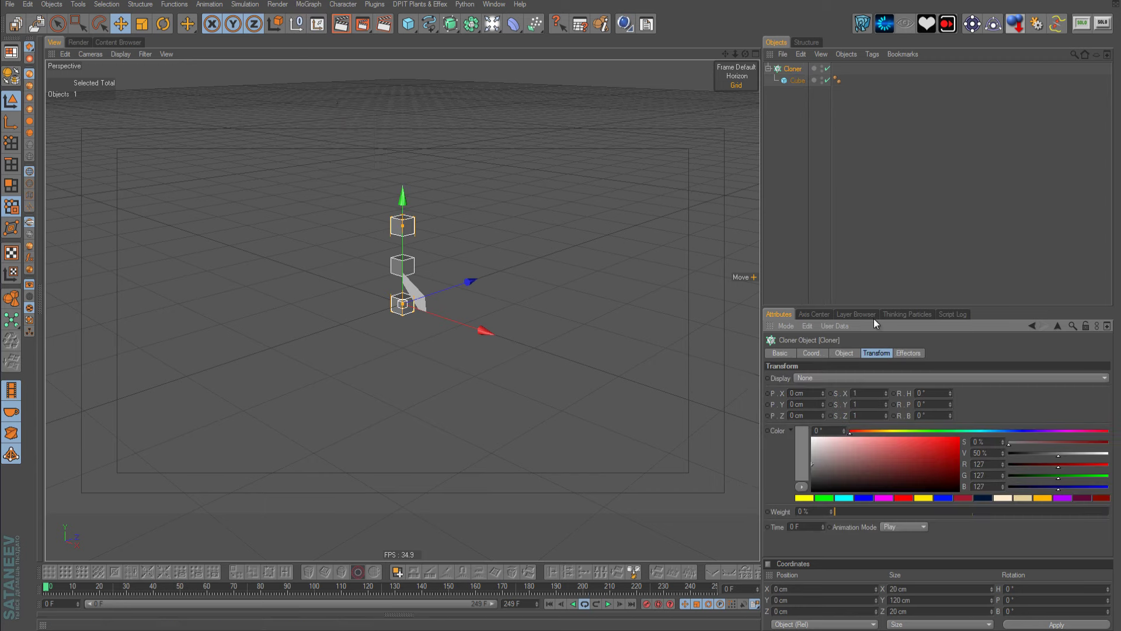
- Set the Cloner's mode to Grid Array
left_click_drag(873, 305, 870, 194)
left_click(770, 577)
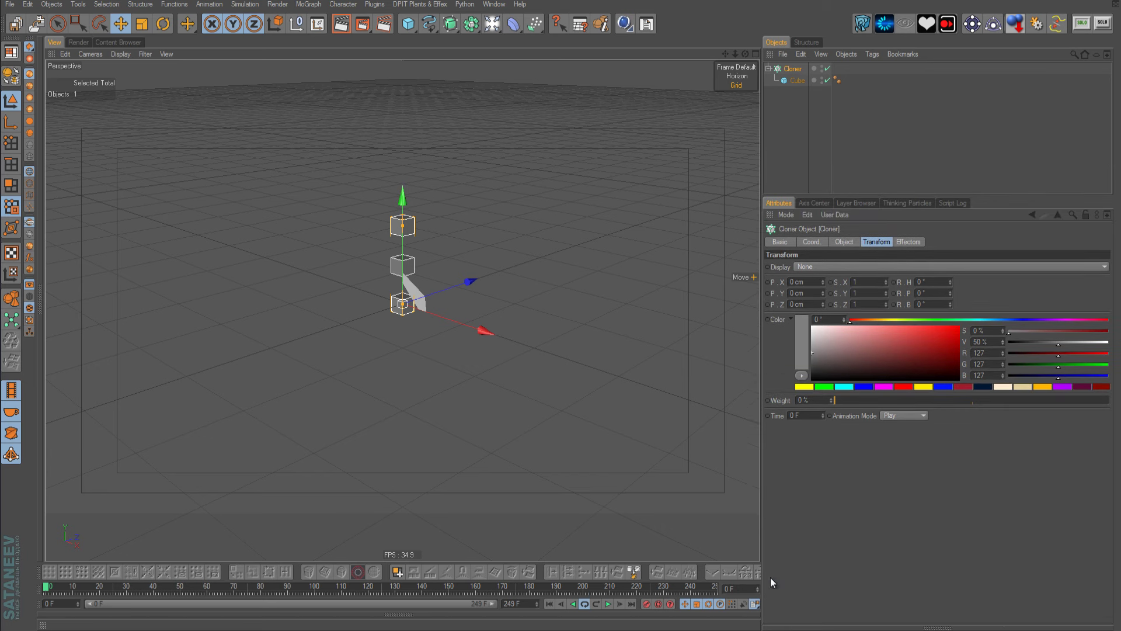
left_click(846, 243)
left_click(854, 267)
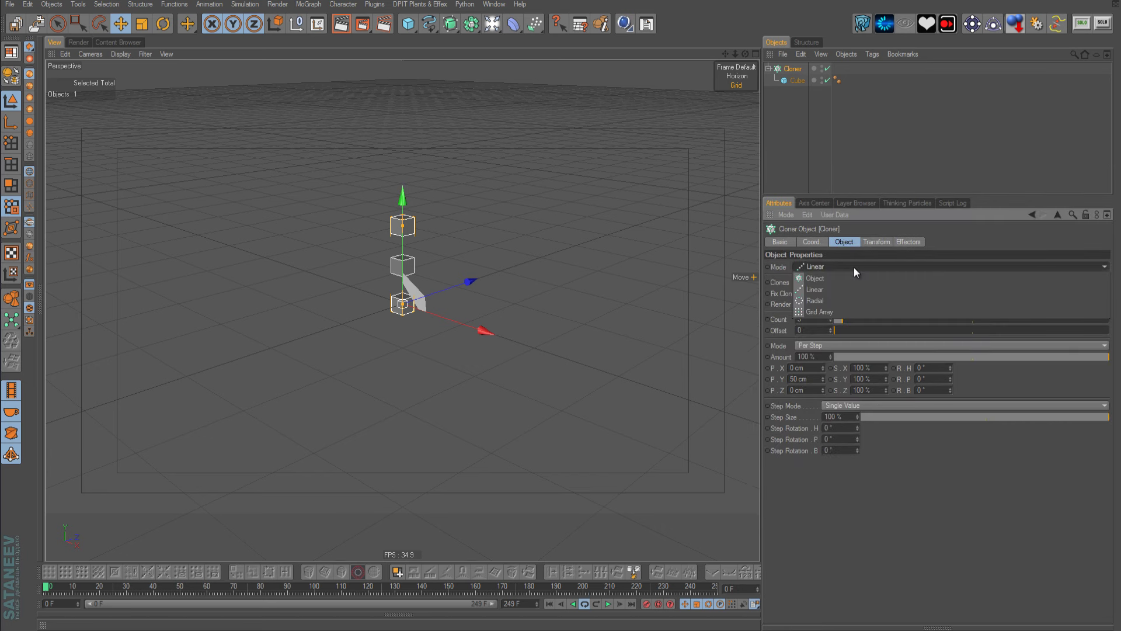
left_click(853, 312)
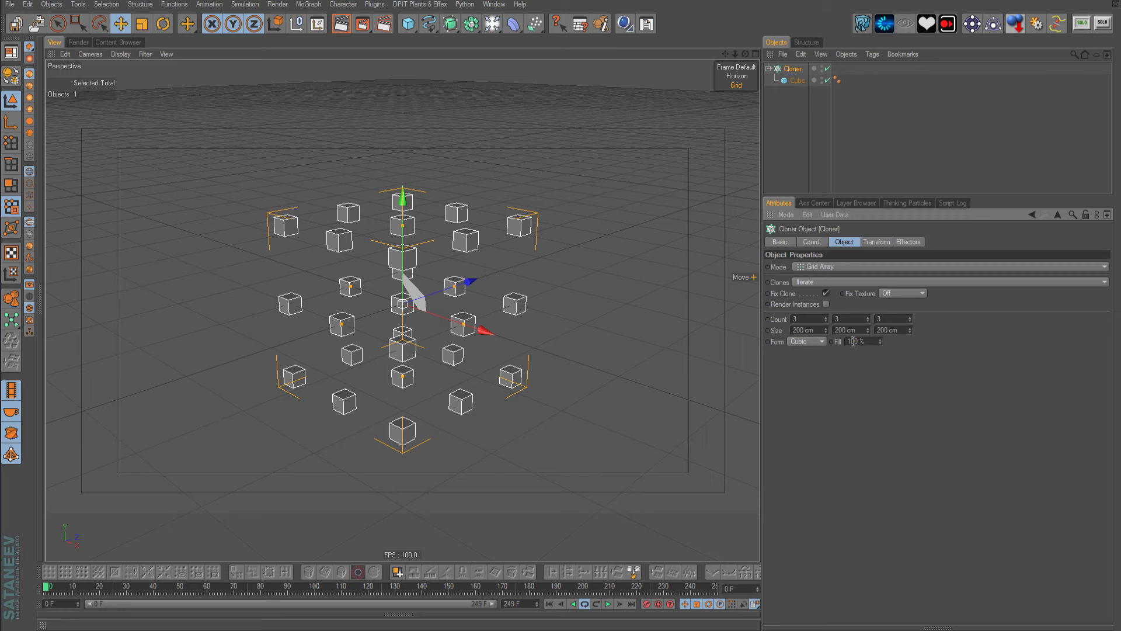
- Set the Cloner grid to 11 clones vertically over a 220 cm height
left_click(855, 320)
type("11")
key("Return")
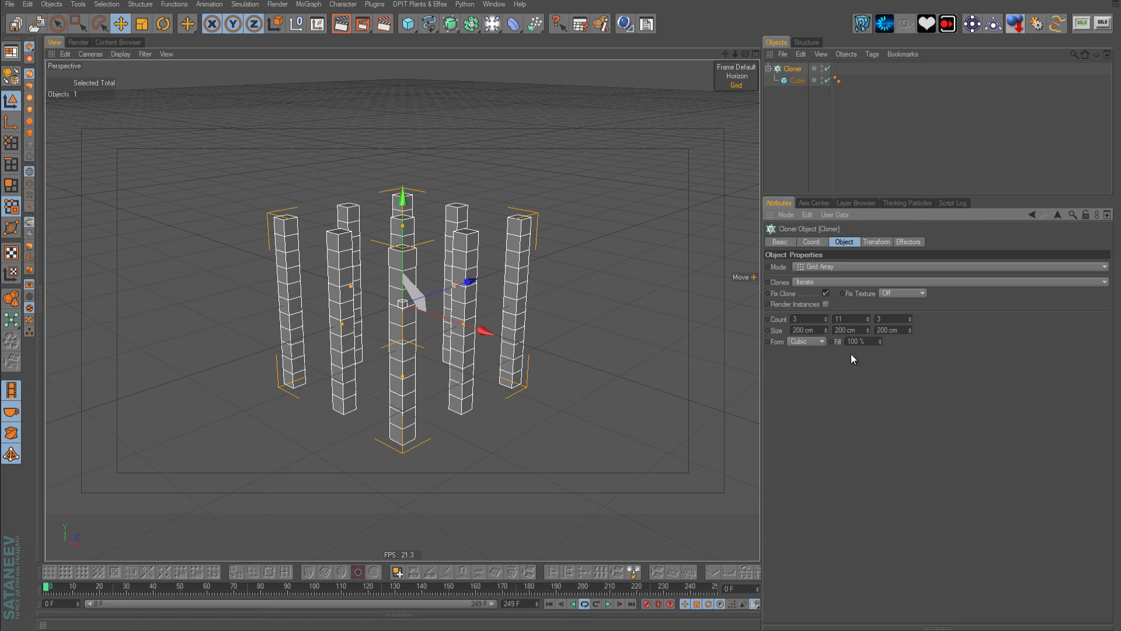
left_click(862, 331)
type("220")
key("Return")
- Maximize the Front view and set the grid width to 1000 cm
middle_click(701, 351)
middle_click(573, 350)
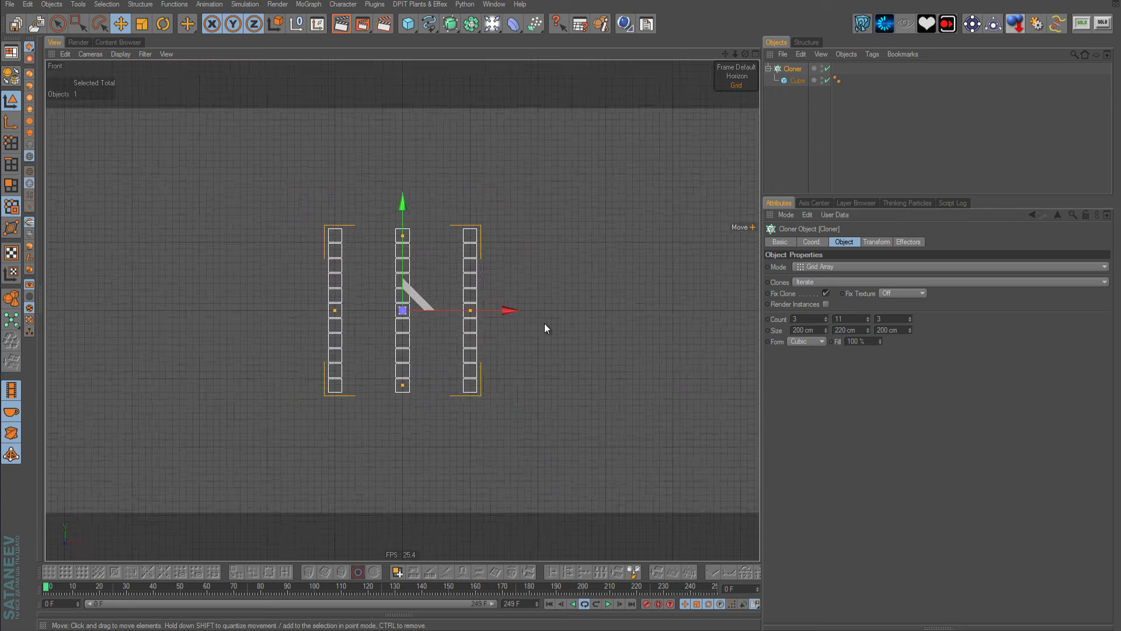
scroll(544, 323, "down", 3)
left_click_drag(444, 318, 562, 317)
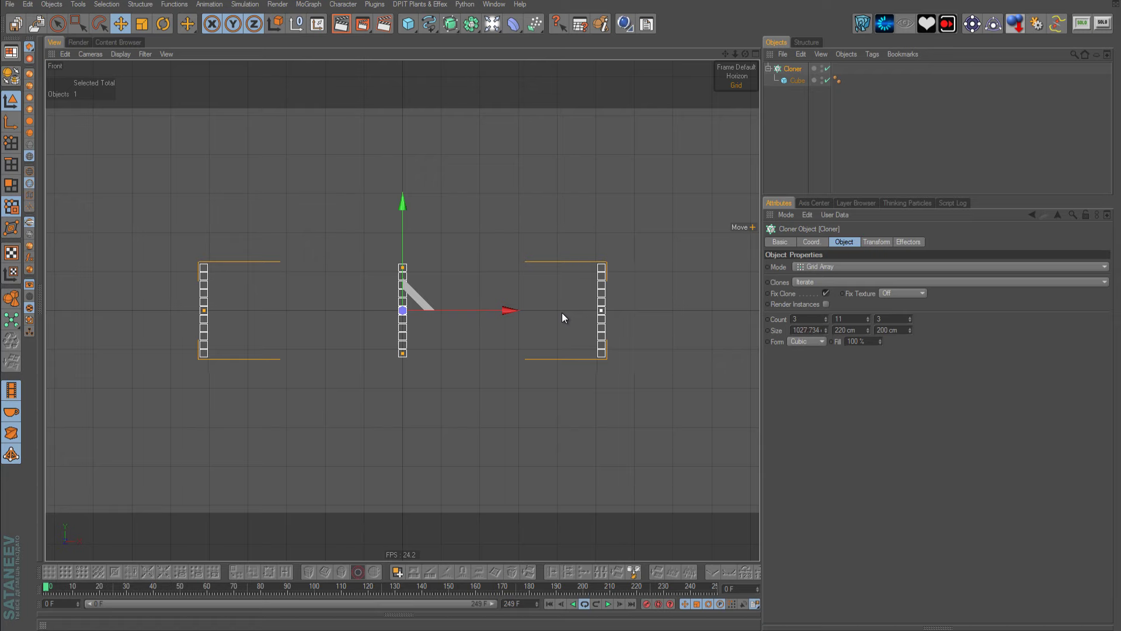
left_click_drag(563, 313, 559, 313)
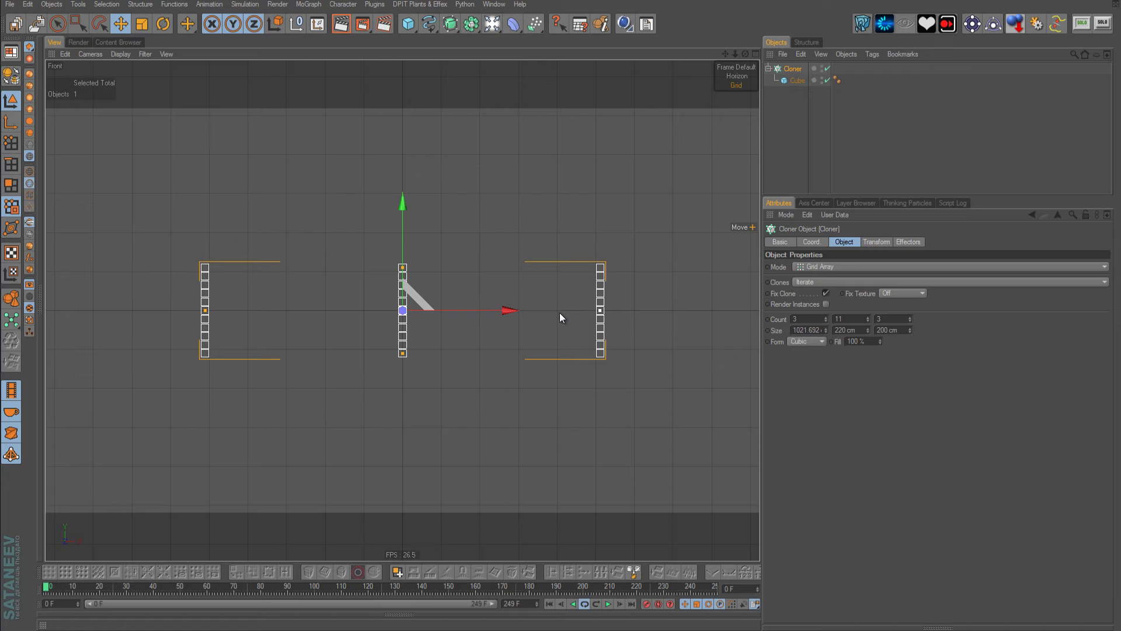
left_click(816, 331)
type("1000")
key("Return")
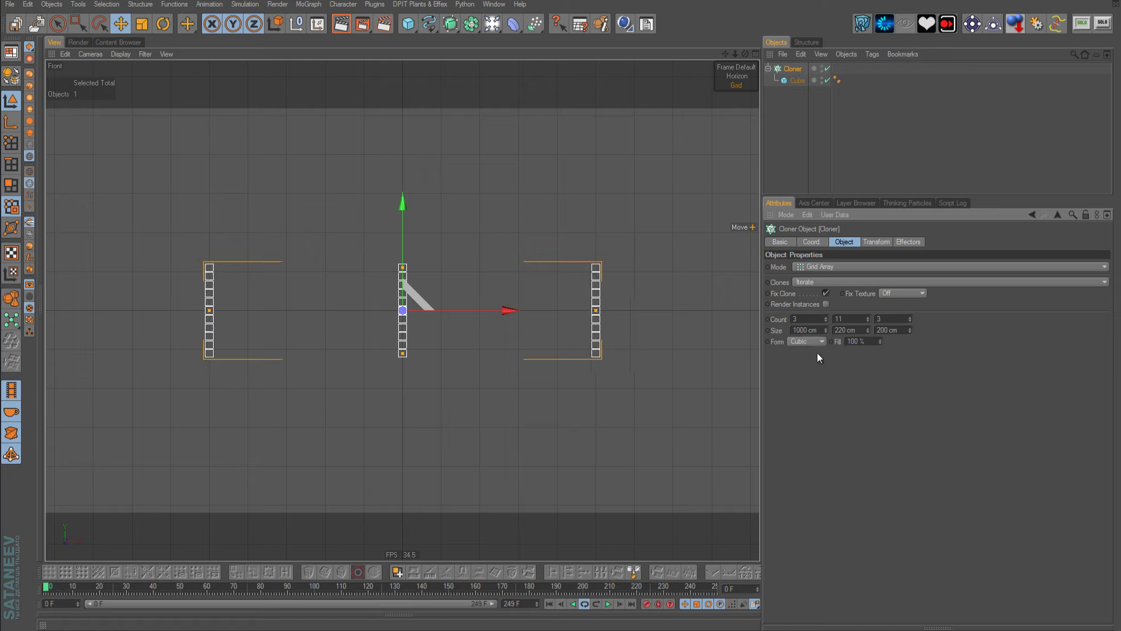
- Raise the Cloner's Count X to 40 columns
left_click_drag(825, 320, 826, 319)
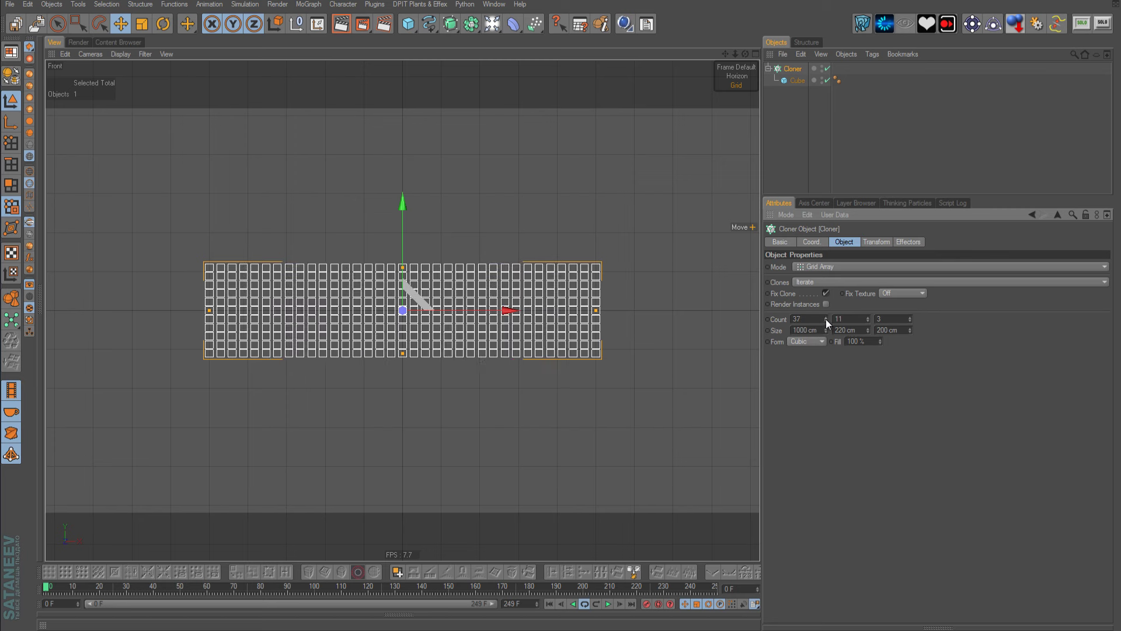
scroll(631, 275, "up", 2)
scroll(635, 273, "up", 3)
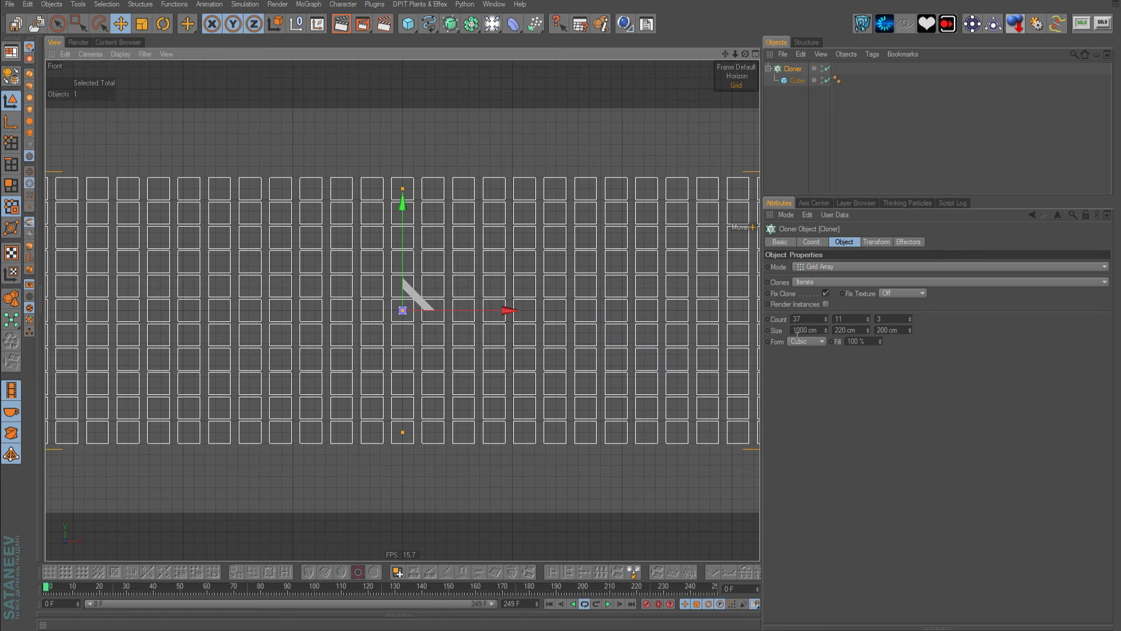
left_click(824, 317)
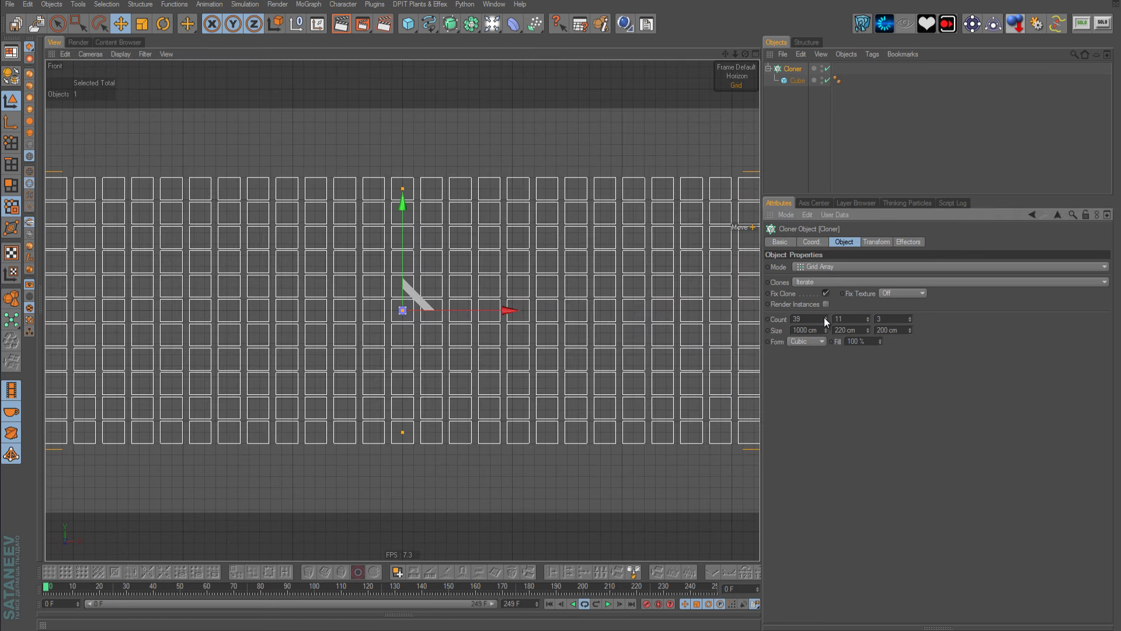
left_click(825, 317)
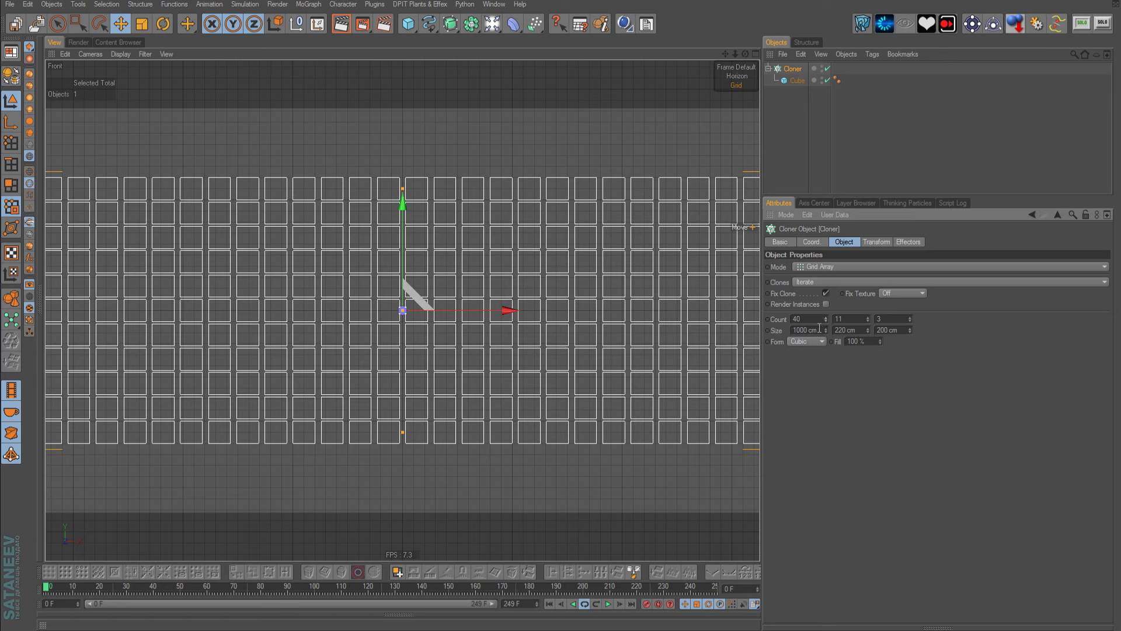
- Try grid widths of 800 cm and 201*39 for Size X
left_click_drag(820, 330, 758, 337)
type("20")
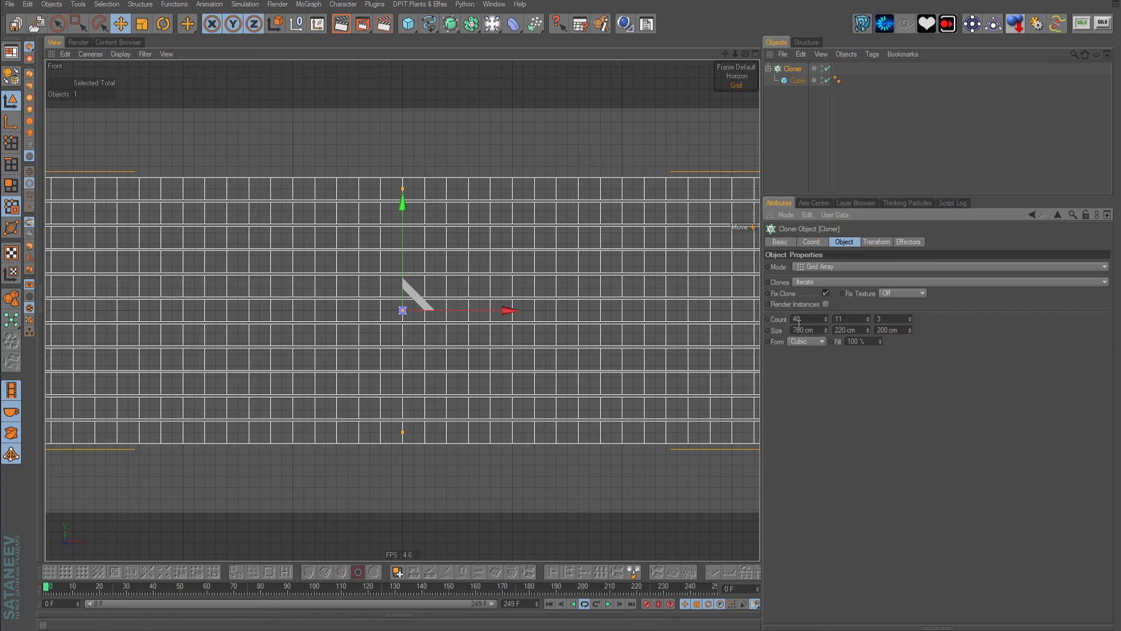
double_click(806, 330)
type("800")
key("Return")
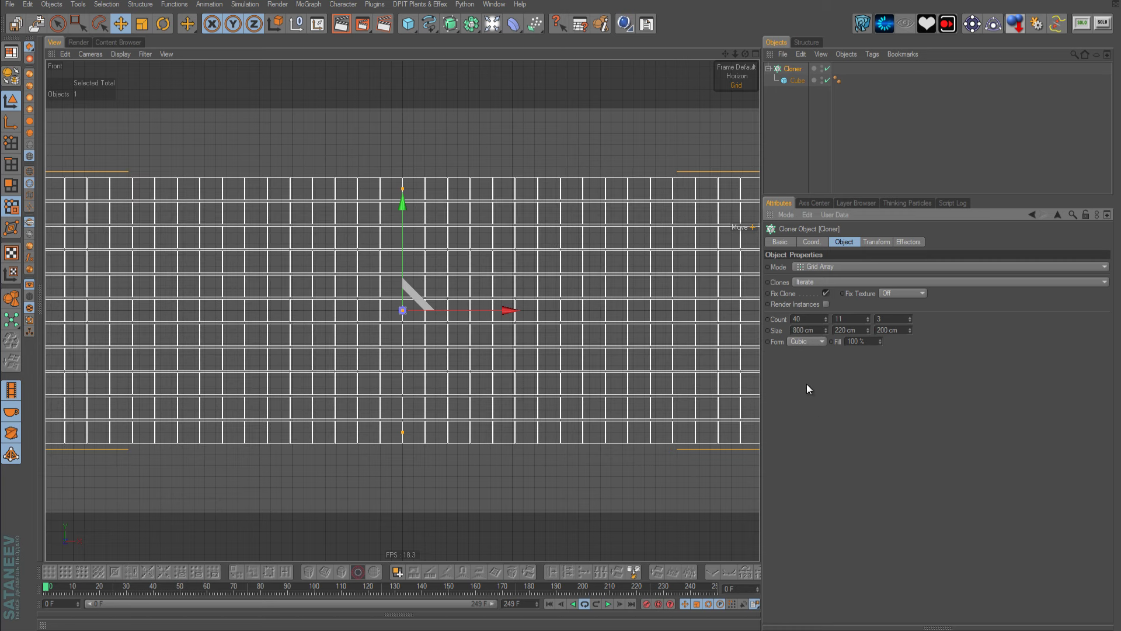
double_click(821, 331)
type("201*39")
key("Return")
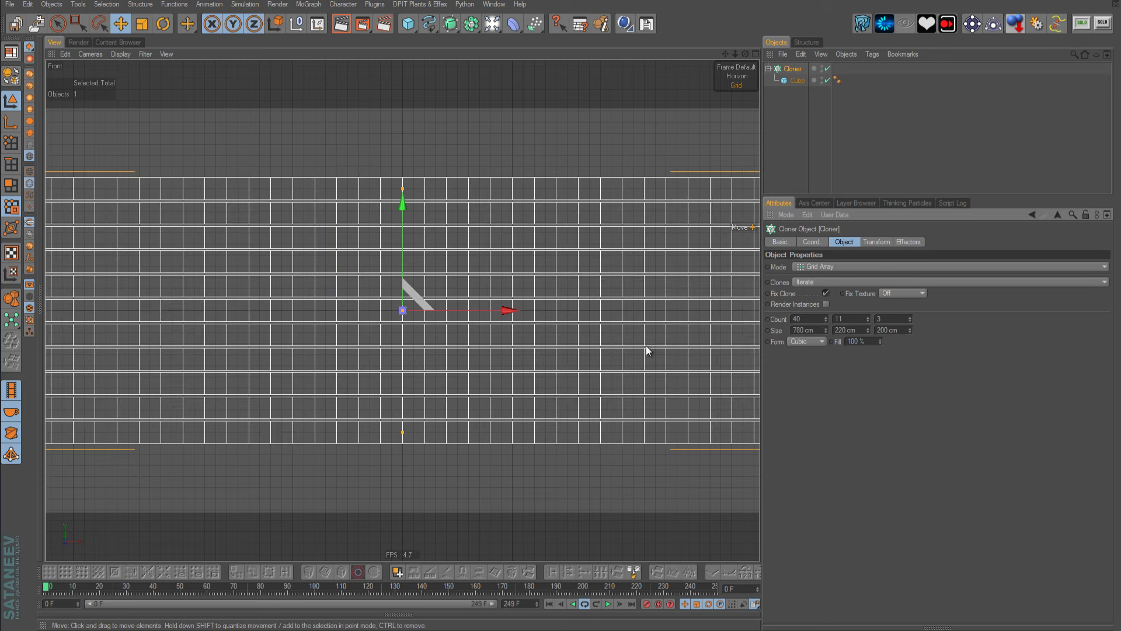
- Settle the grid width at 880 cm and return to the four-view layout
scroll(649, 350, "up", 5)
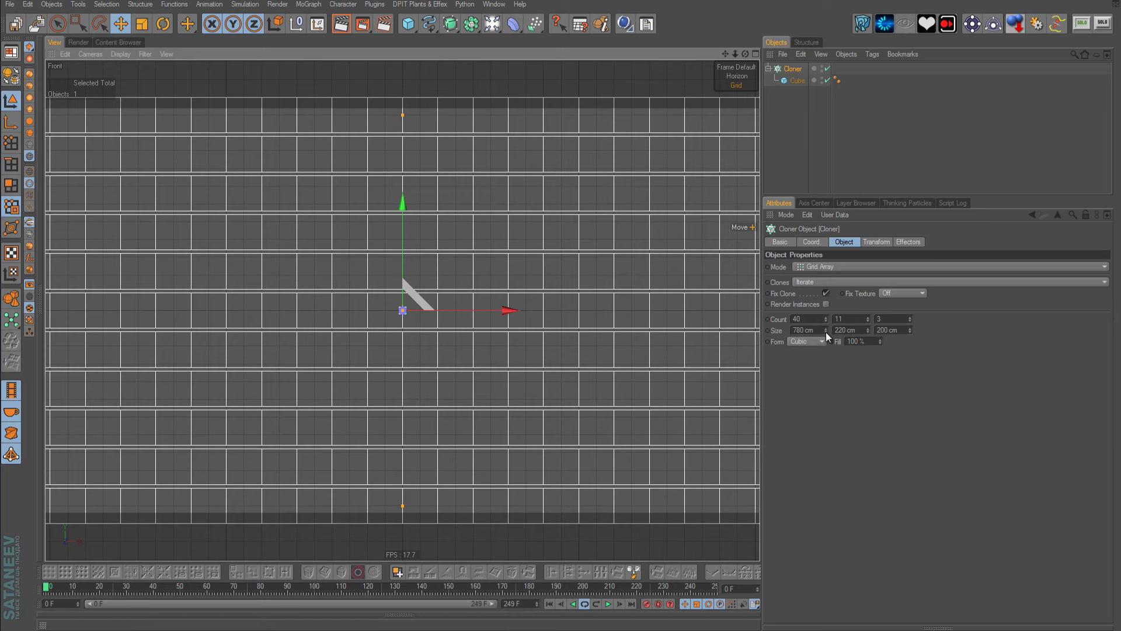
mouse_move(826, 331)
left_mouse_down()
mouse_move(814, 139)
mouse_move(794, 166)
left_mouse_up()
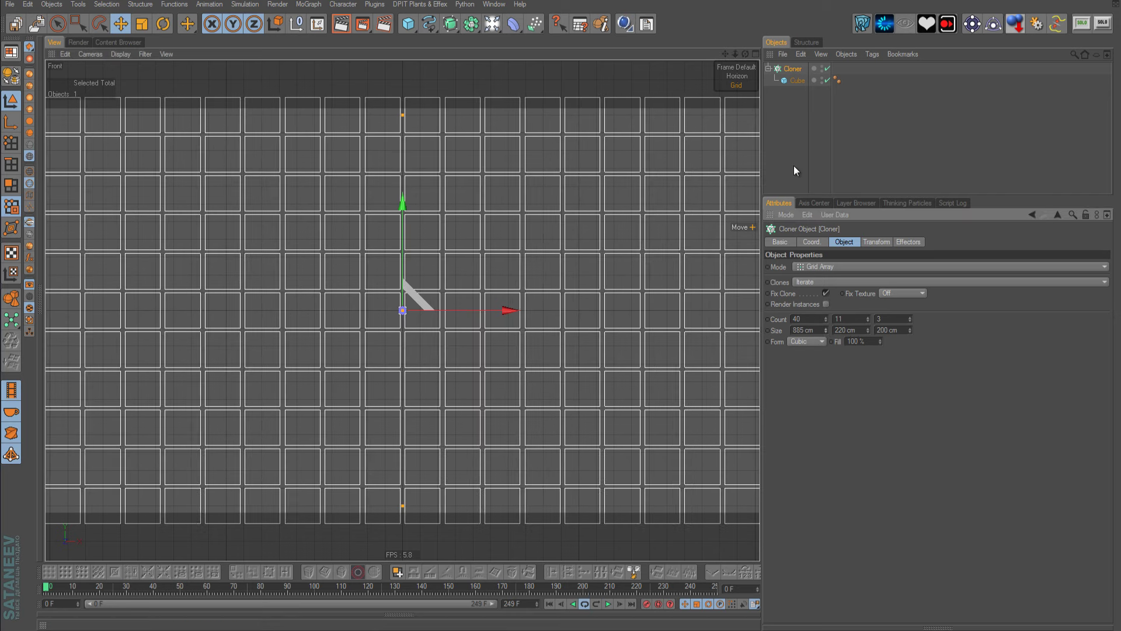
left_click(827, 332)
left_click(827, 332)
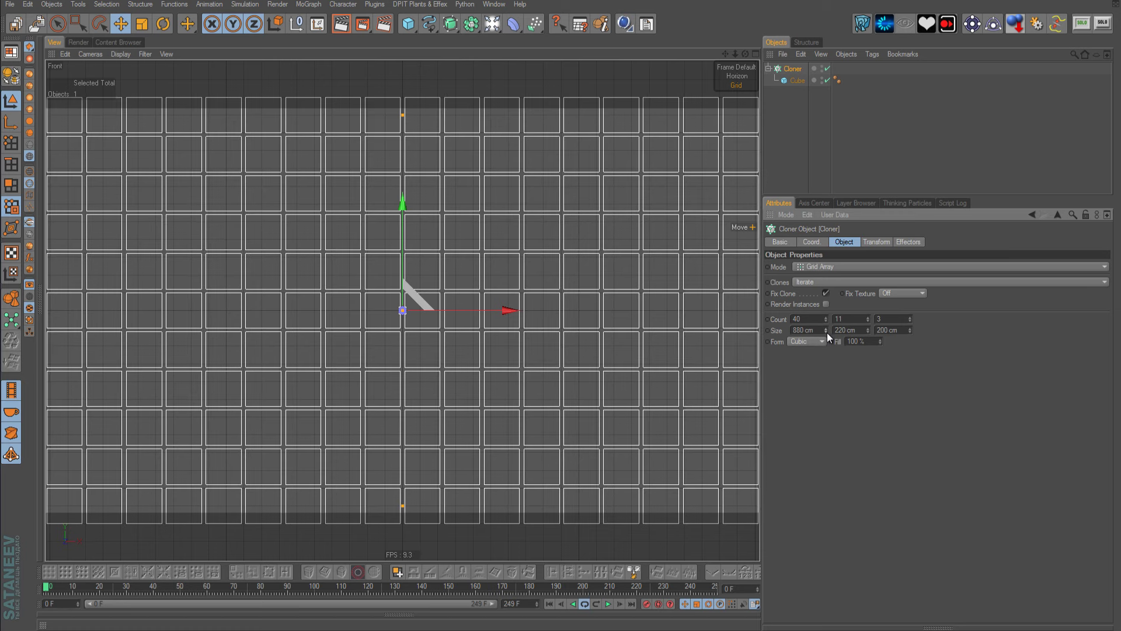
middle_click(566, 372)
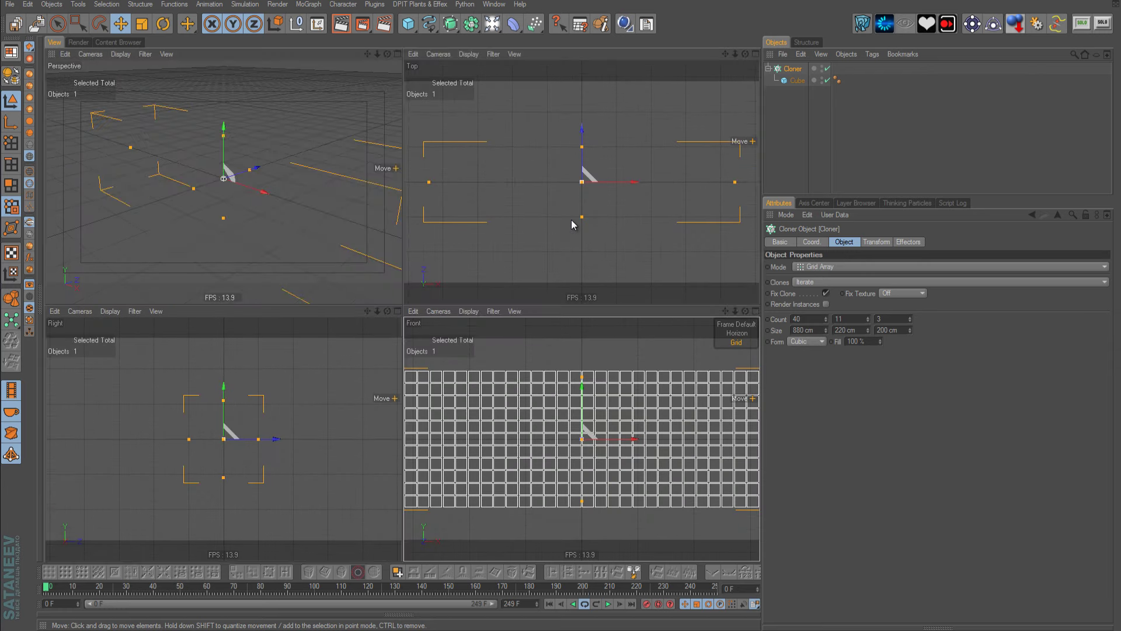
- In the Top view, set the grid to 5 clones deep over 100 cm
middle_click(572, 224)
left_click(892, 319)
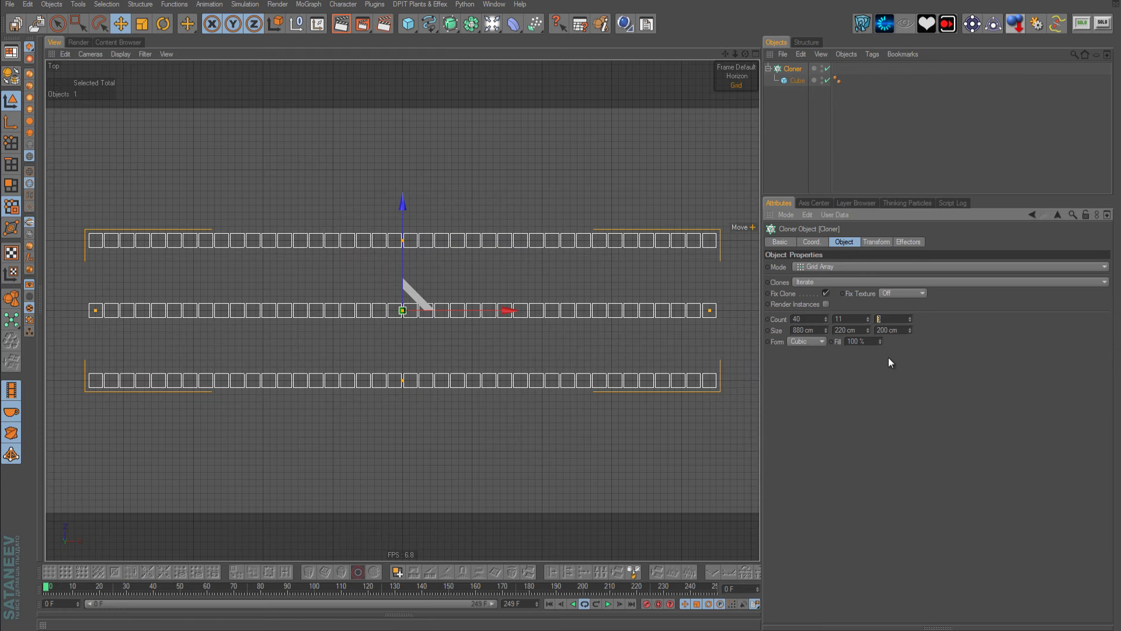
type("5")
key("Return")
left_click(905, 330)
type("100")
key("Return")
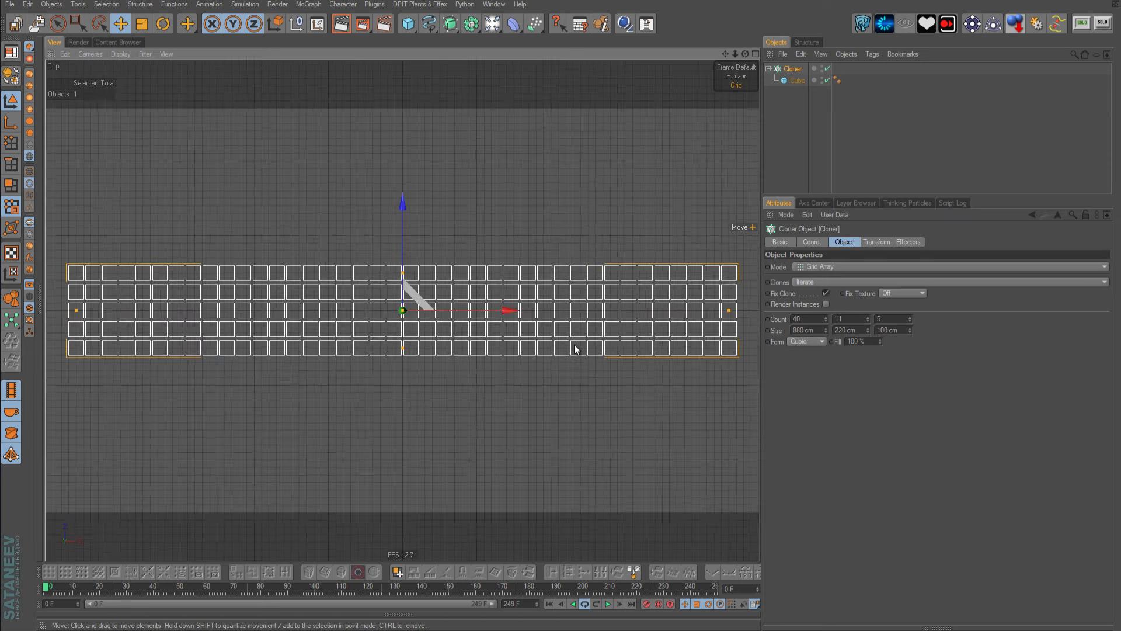
- Tune the grid depth through 101, 92, 90 and 80 cm, ending at 90 cm
scroll(575, 349, "up", 3)
scroll(576, 349, "up", 1)
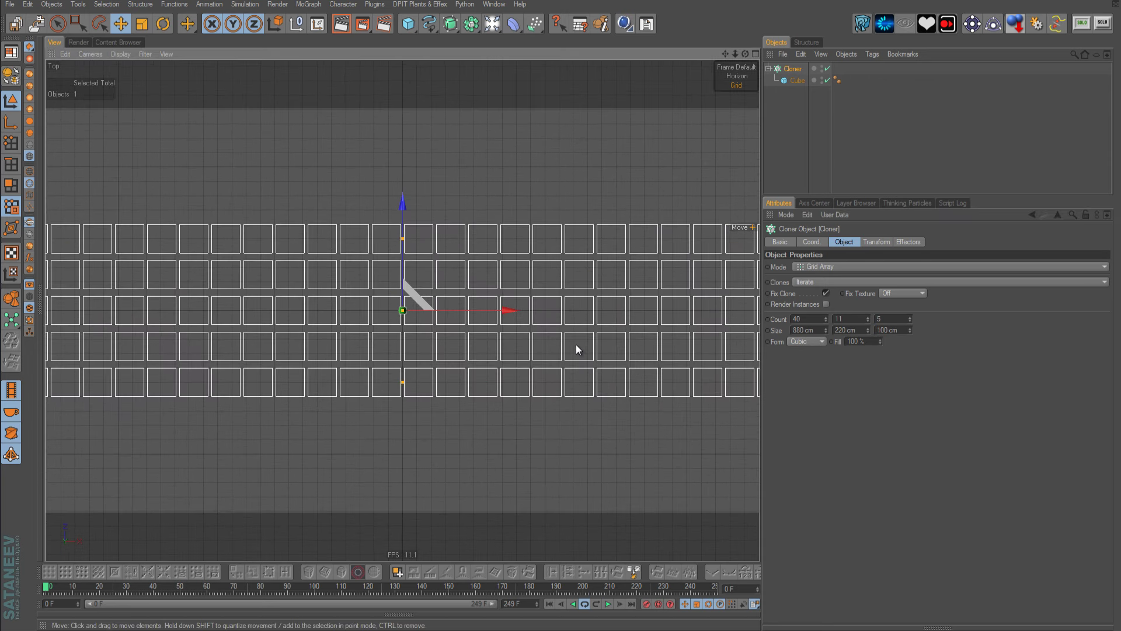
scroll(576, 348, "up", 1)
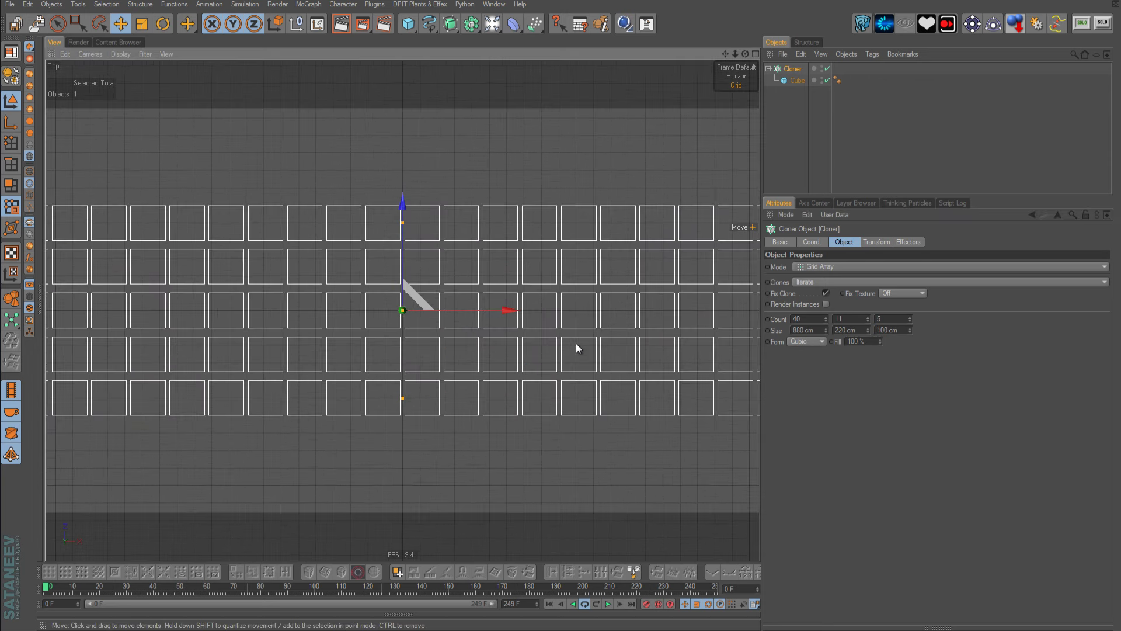
left_click(910, 328)
left_click_drag(910, 330, 910, 358)
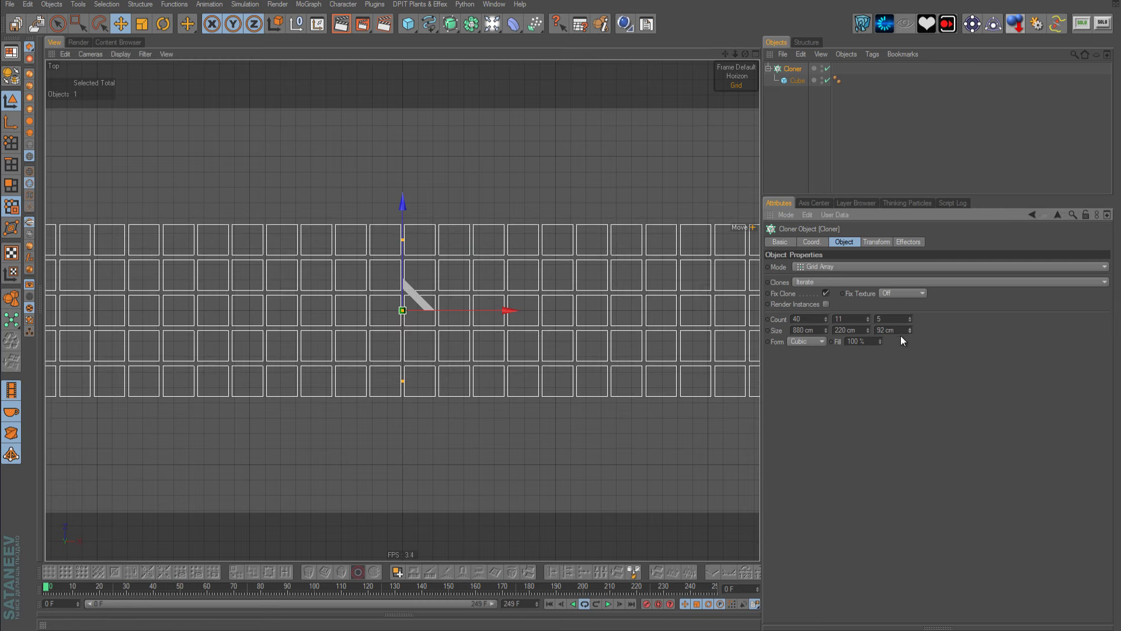
left_click(910, 332)
left_click(910, 332)
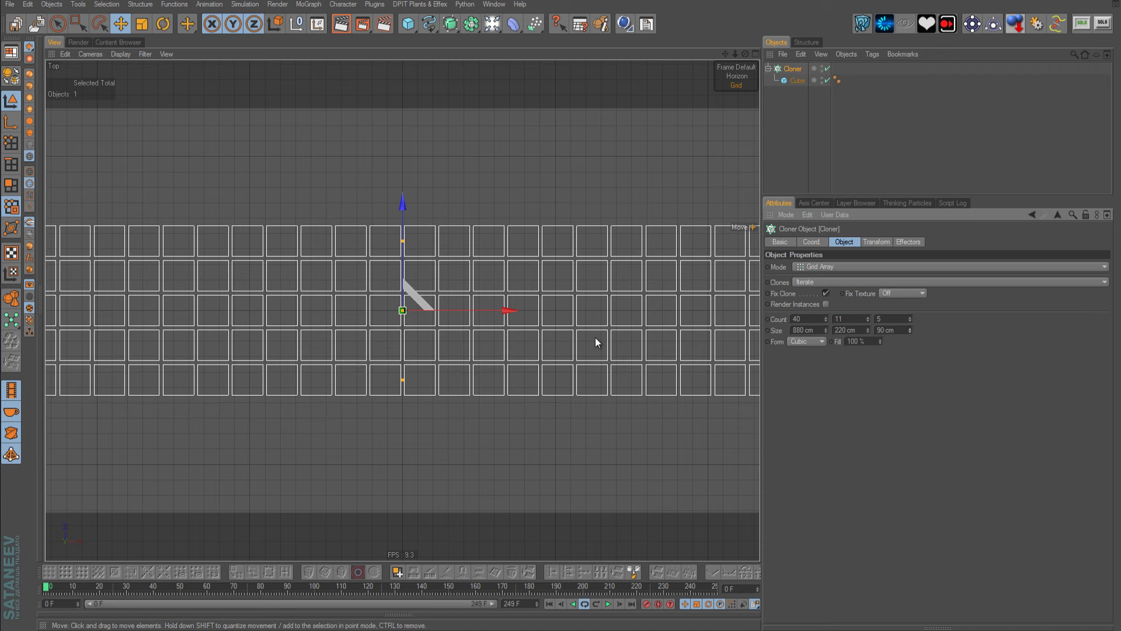
scroll(608, 336, "up", 3)
double_click(904, 331)
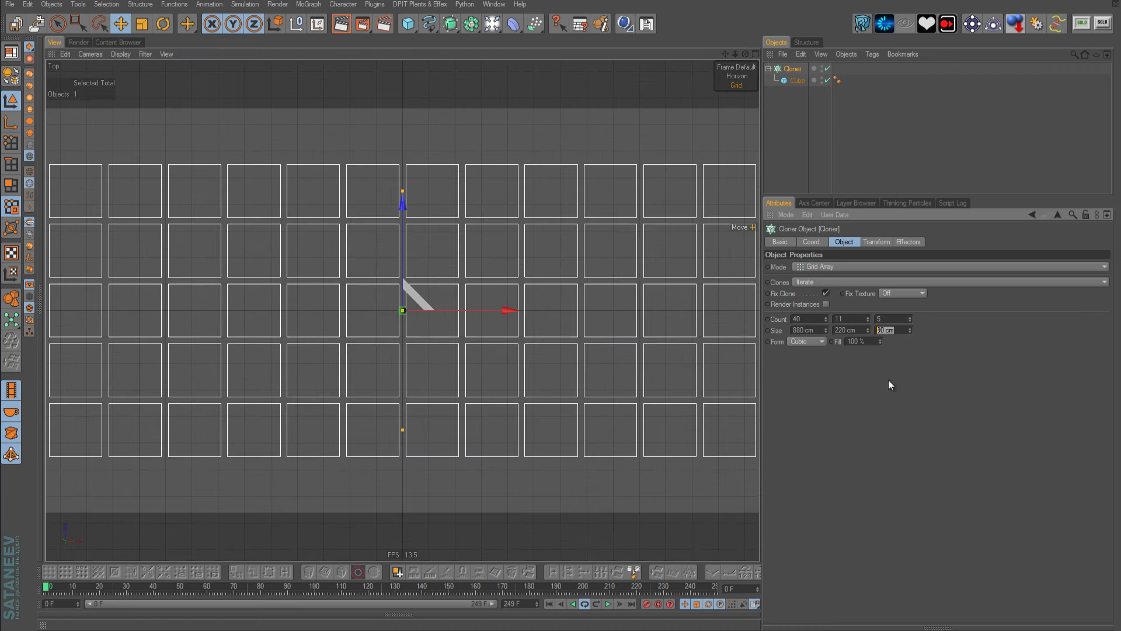
type("80")
key("Return")
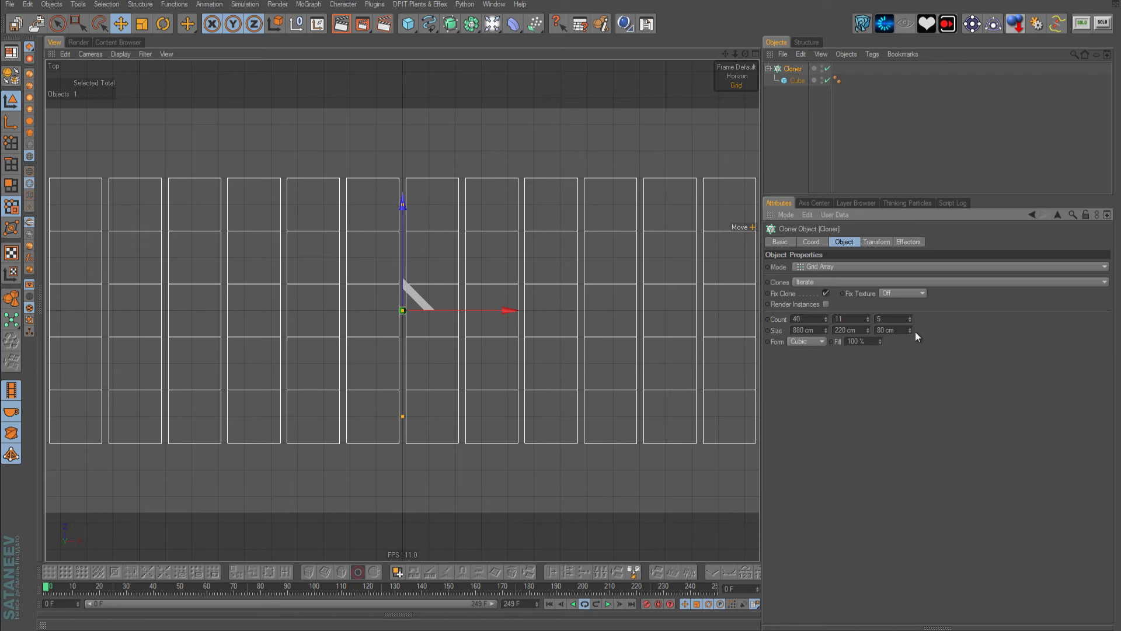
type("90")
key("Return")
- In the Perspective view, raise the depth clone count from 5 to 7
middle_click(615, 363)
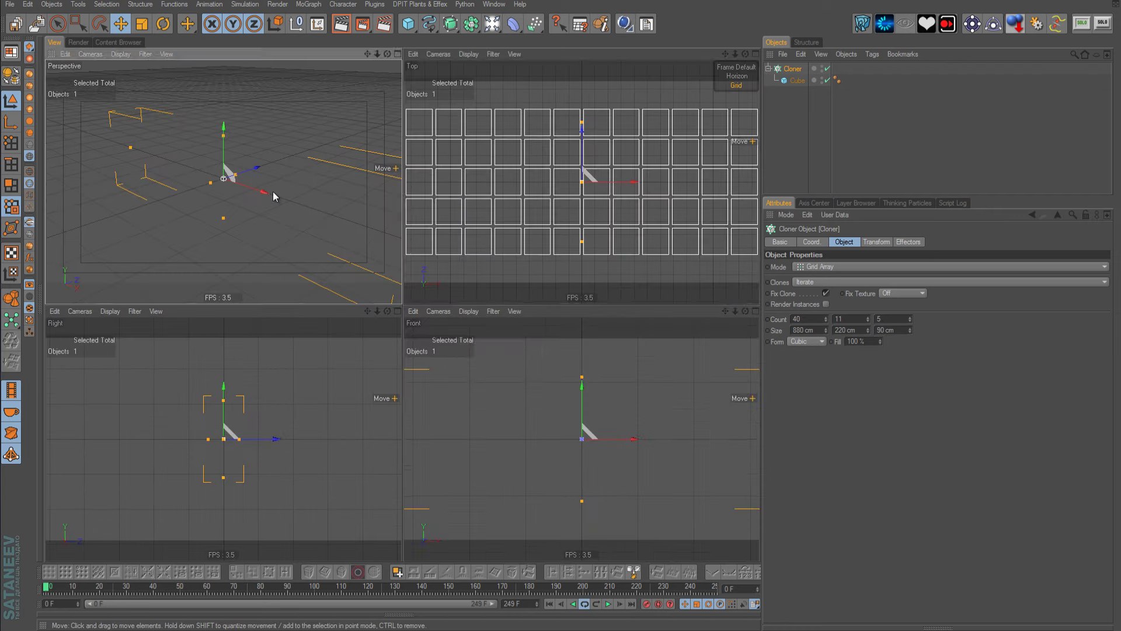
middle_click(272, 191)
mouse_move(545, 310)
left_mouse_down("alt")
mouse_move(541, 330)
mouse_move(619, 311)
mouse_move(531, 257)
mouse_move(551, 313)
mouse_move(494, 350)
mouse_move(560, 320)
mouse_move(842, 319)
left_mouse_up("alt")
left_click(910, 317)
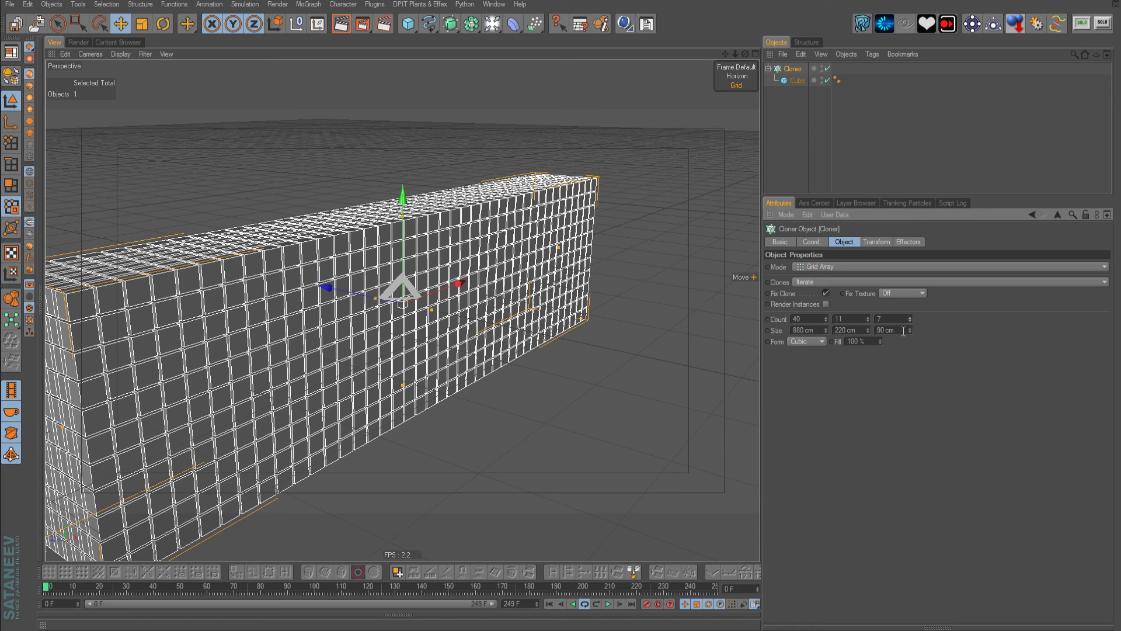
- Set the grid depth size to 130 cm and return to the Perspective view
middle_click(569, 247)
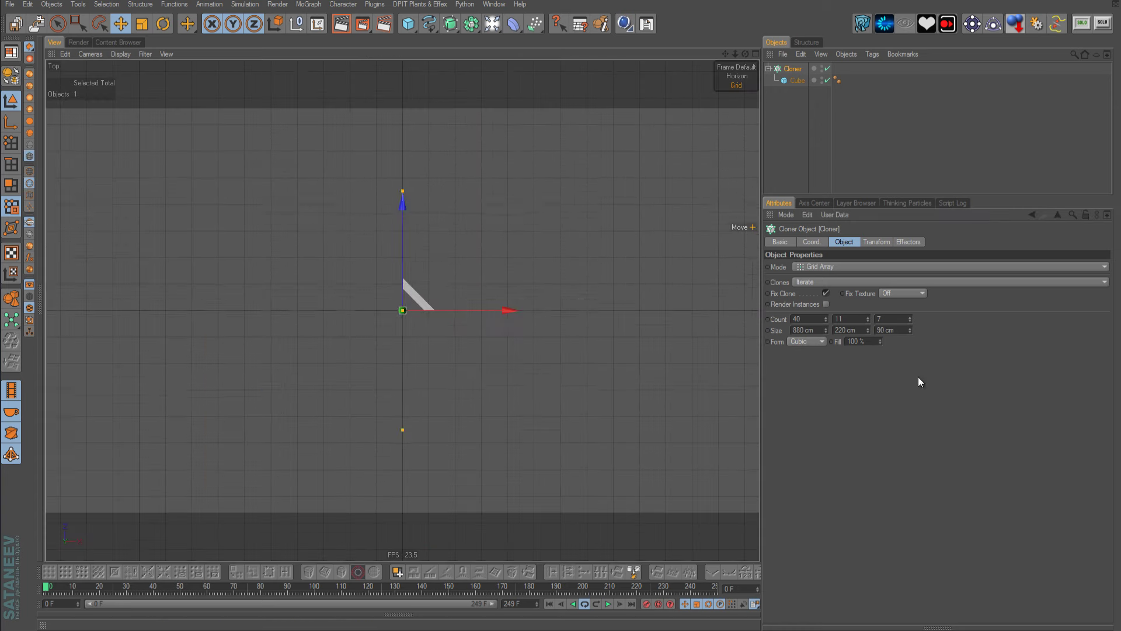
double_click(899, 332)
type("1")
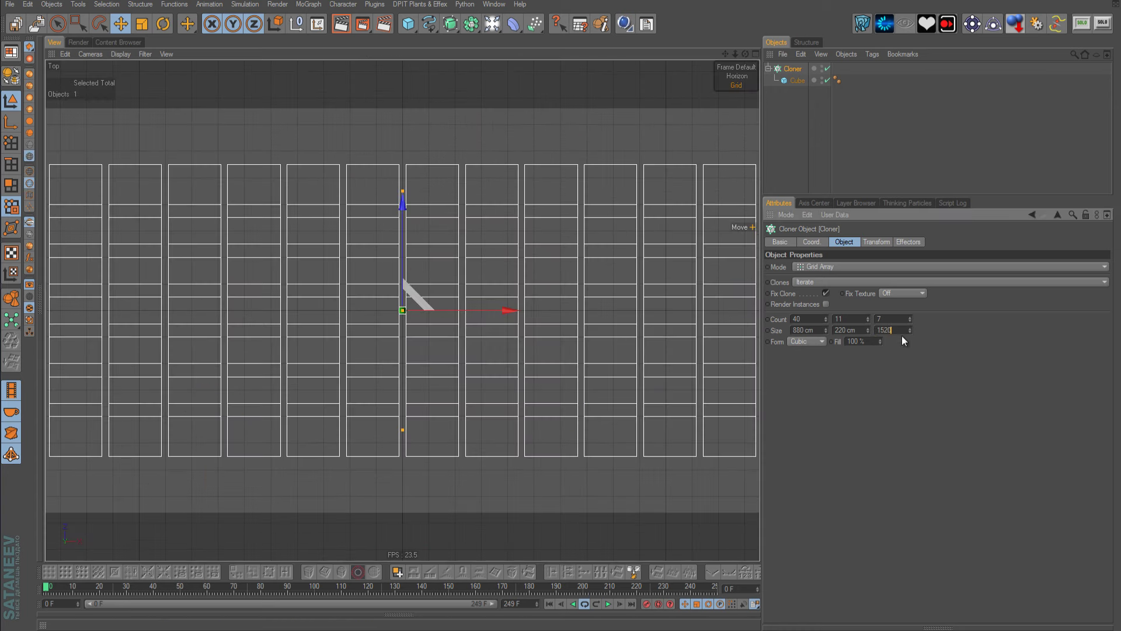
type("520")
key("Return")
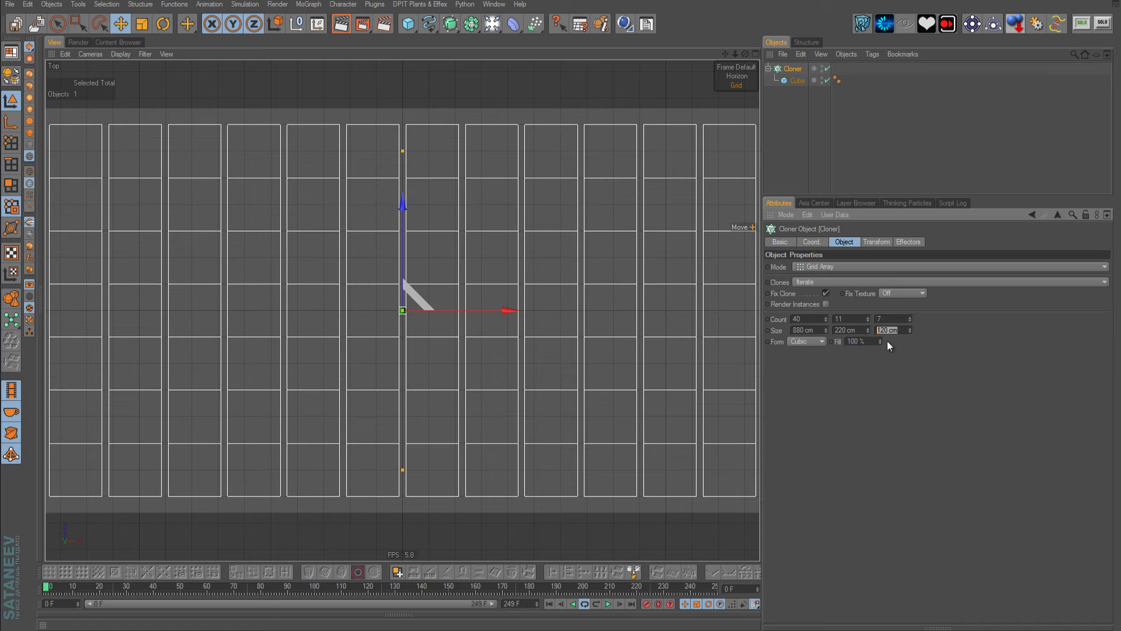
type("130")
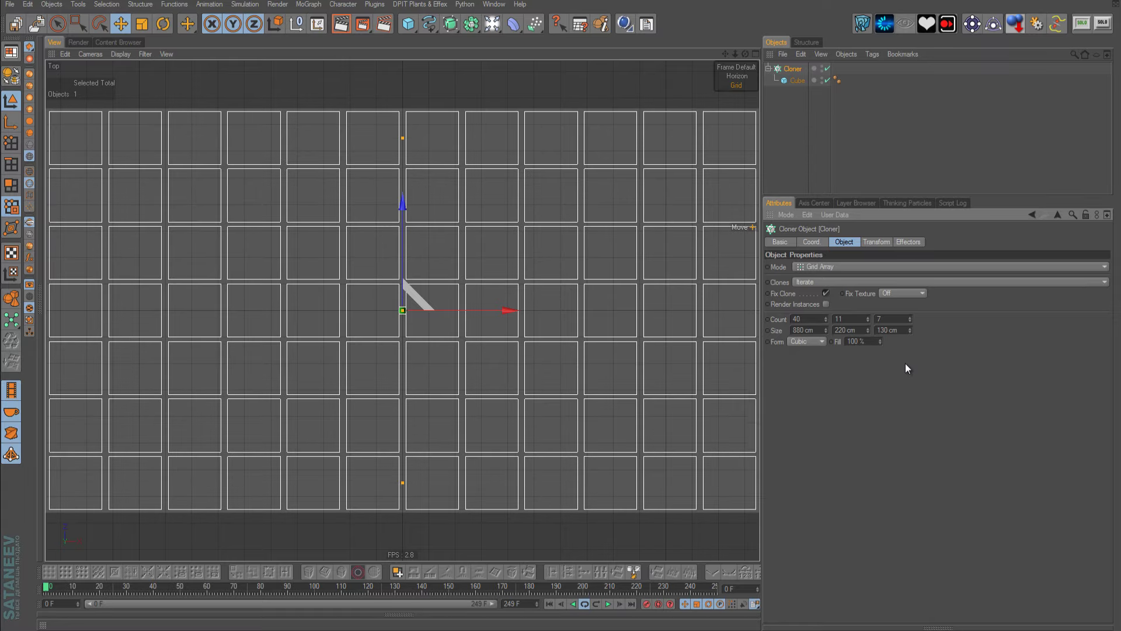
middle_click(500, 251)
middle_click(362, 198)
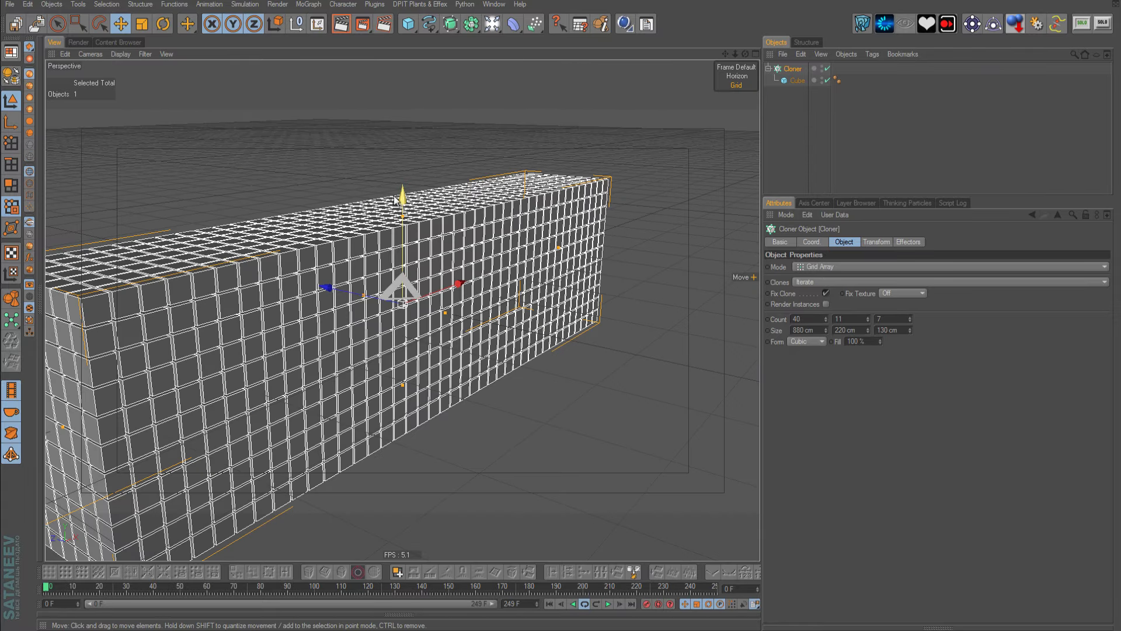
- Display the clones' UV values as colours and hide the source cube
left_click_drag(647, 333, 716, 160, "alt")
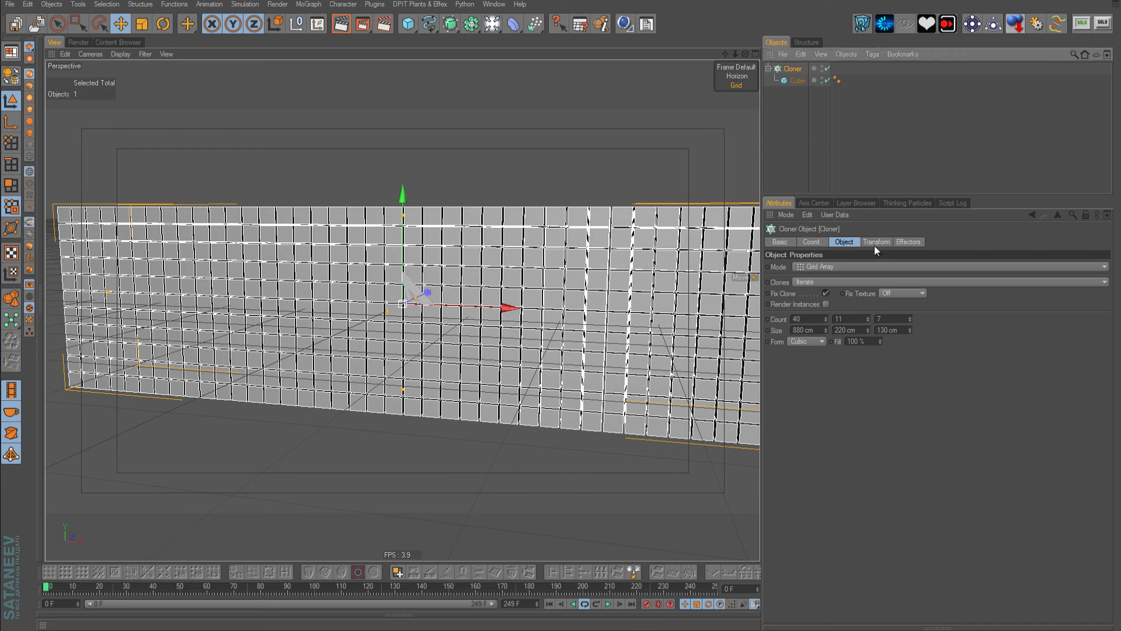
left_click(877, 242)
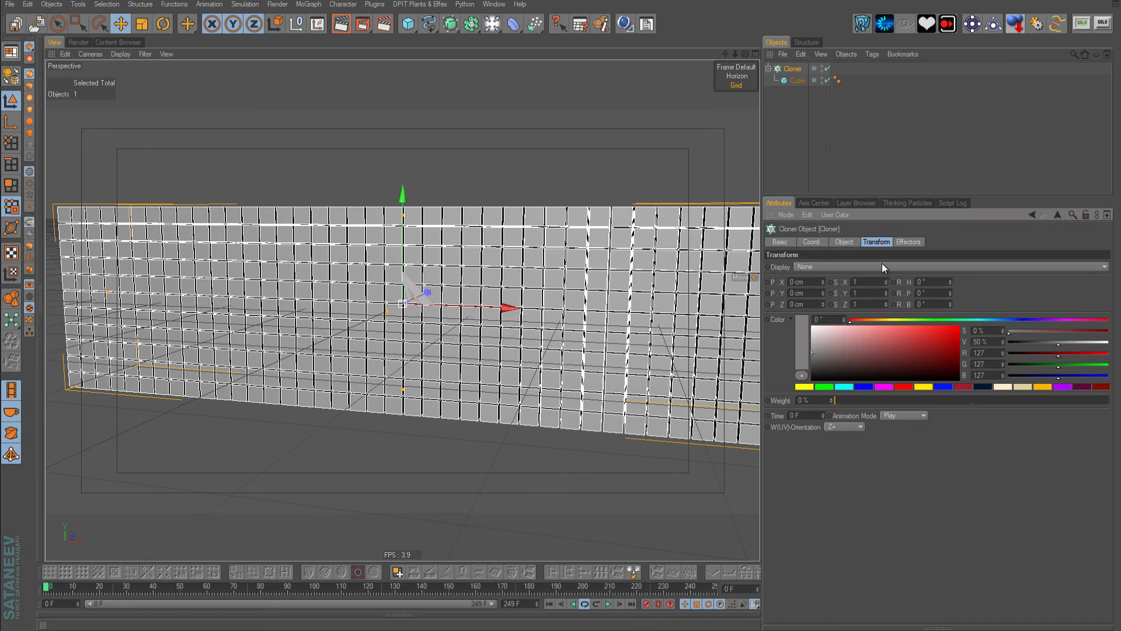
left_click(882, 263)
left_click(881, 302)
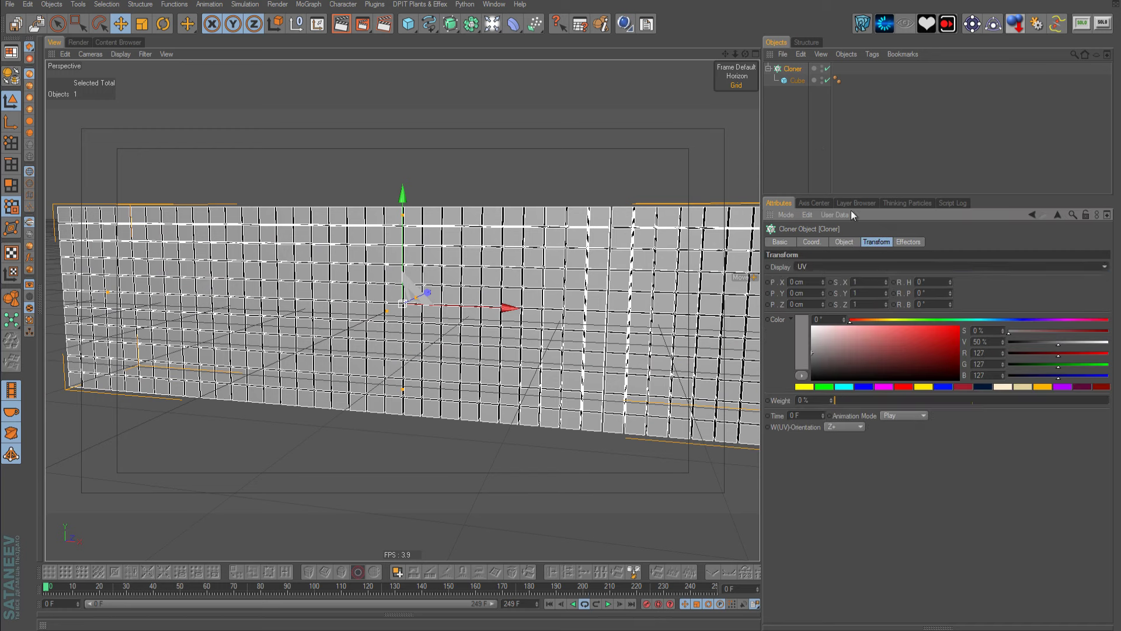
left_click(814, 80)
mouse_move(625, 188)
left_mouse_down("alt")
mouse_move(525, 292)
mouse_move(534, 334)
mouse_move(581, 314)
mouse_move(639, 311)
mouse_move(524, 287)
mouse_move(548, 333)
mouse_move(545, 313)
left_mouse_up("alt")
left_click_drag(495, 201, 570, 311, "alt")
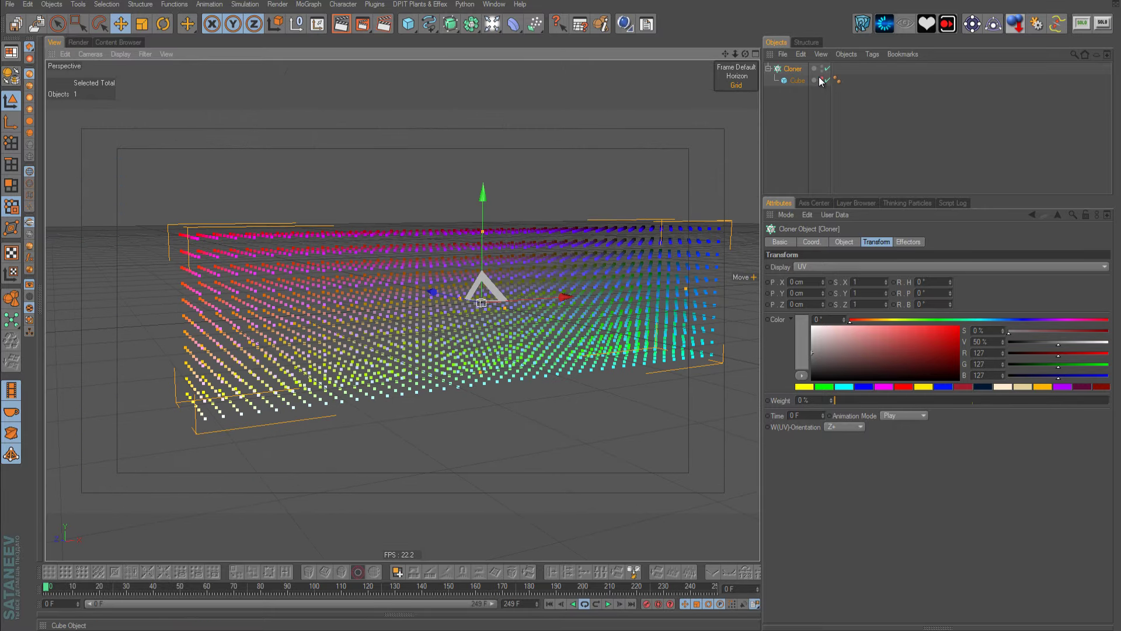
- Duplicate the Cloner as Cloner.1, make it editable, and hide the original Cloner
left_click_drag(796, 118, 810, 141, "ctrl")
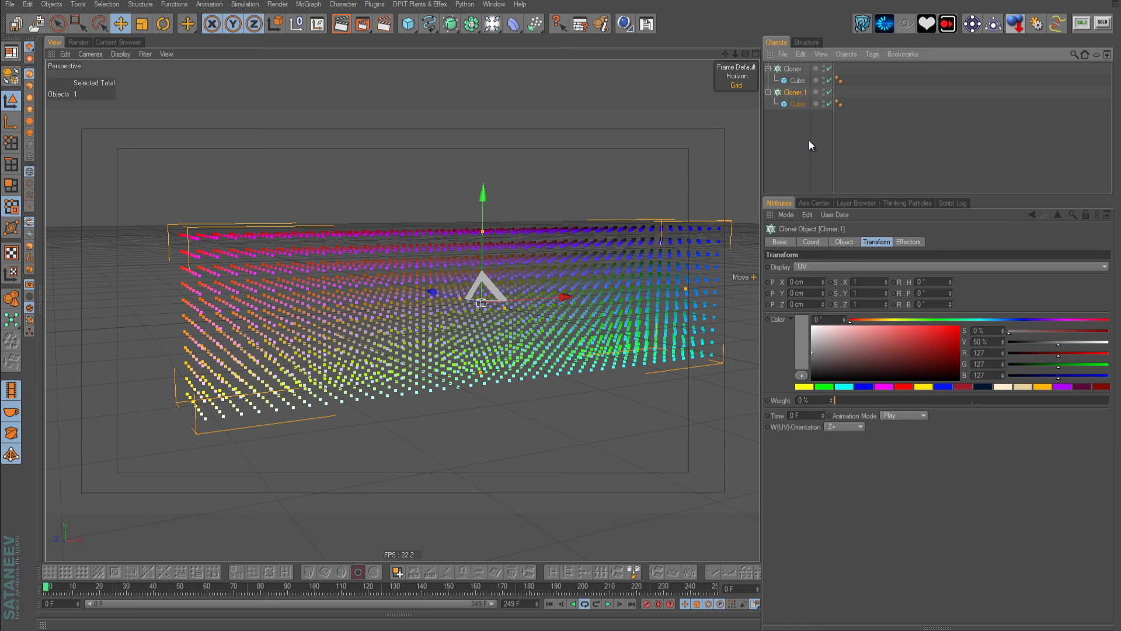
key("c")
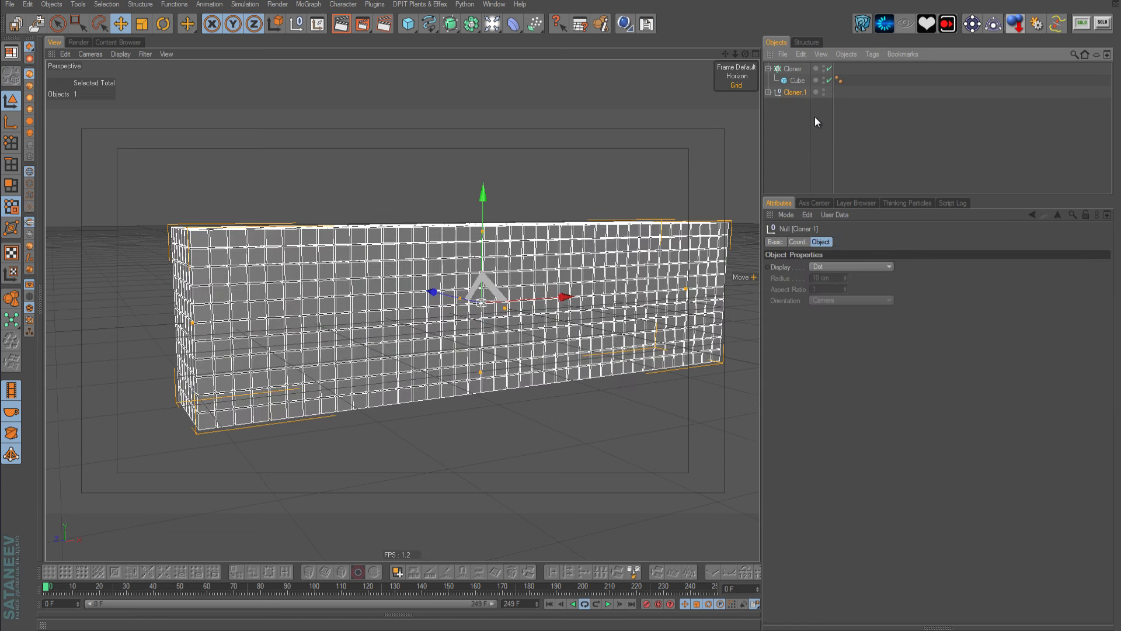
left_click(823, 67)
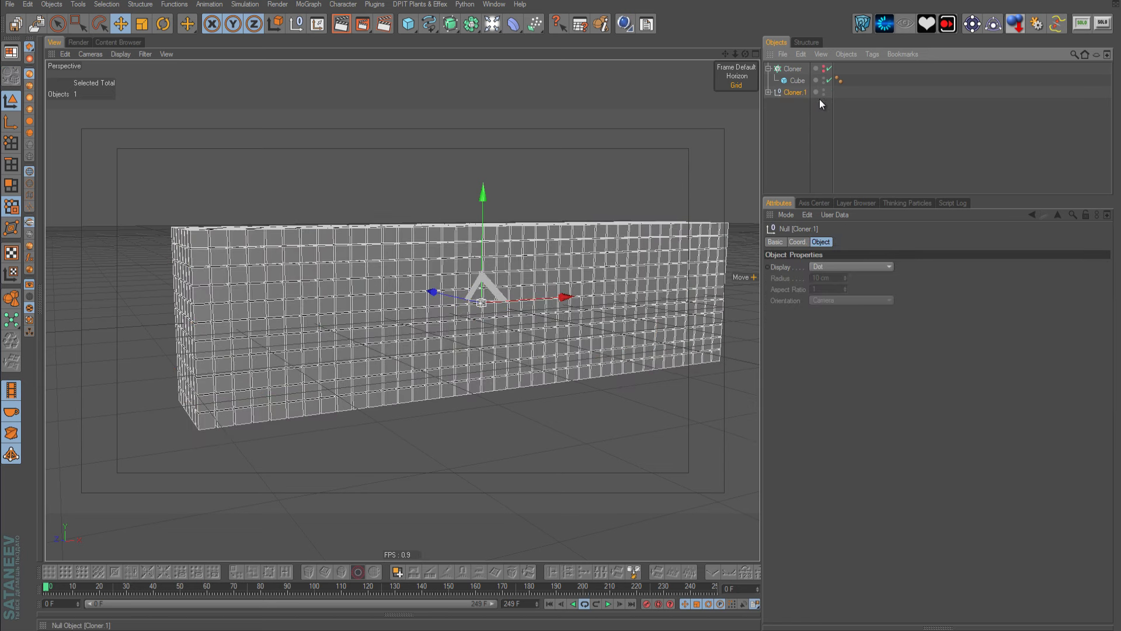
- Add an XPresso tag to Cloner.1 and open its XPresso editor
right_click(793, 93)
mouse_move(833, 92)
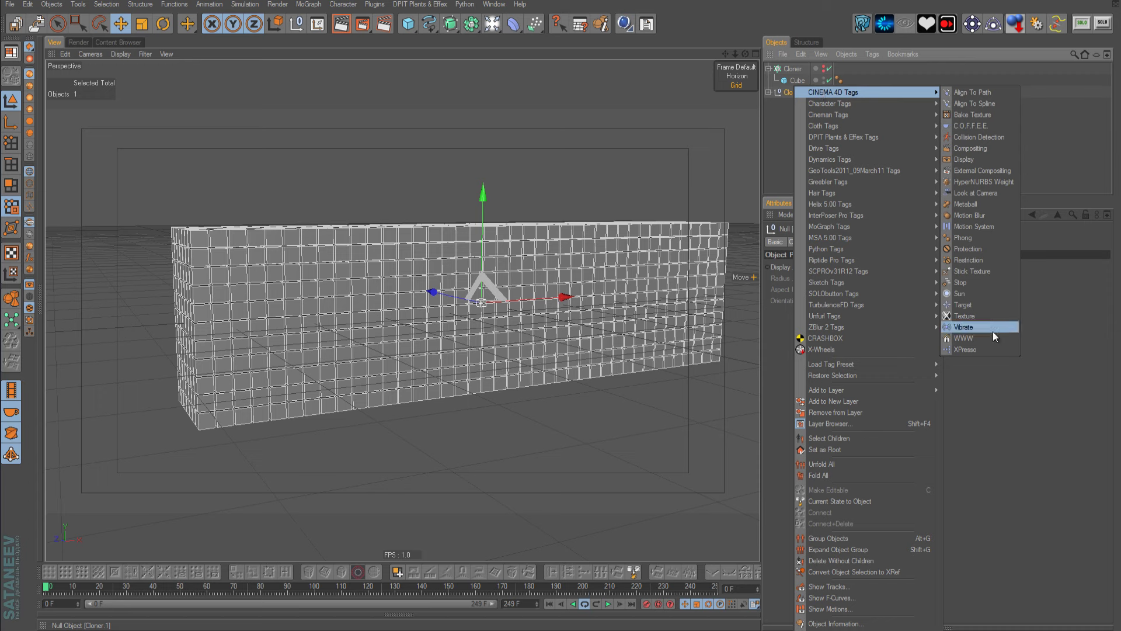
left_click(990, 349)
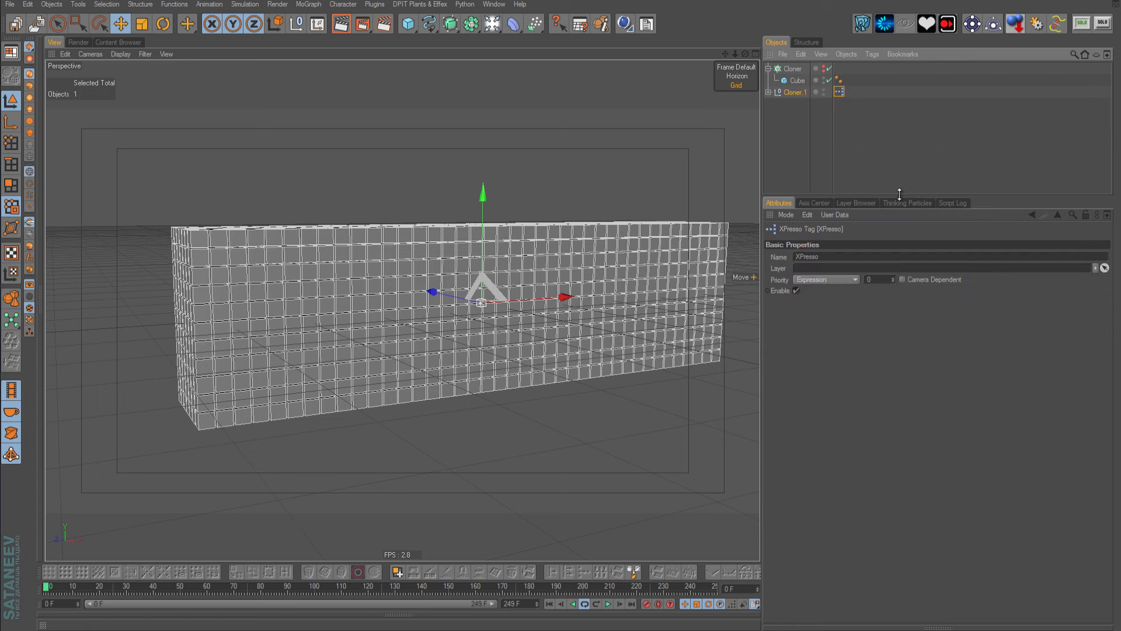
left_click_drag(899, 194, 887, 272)
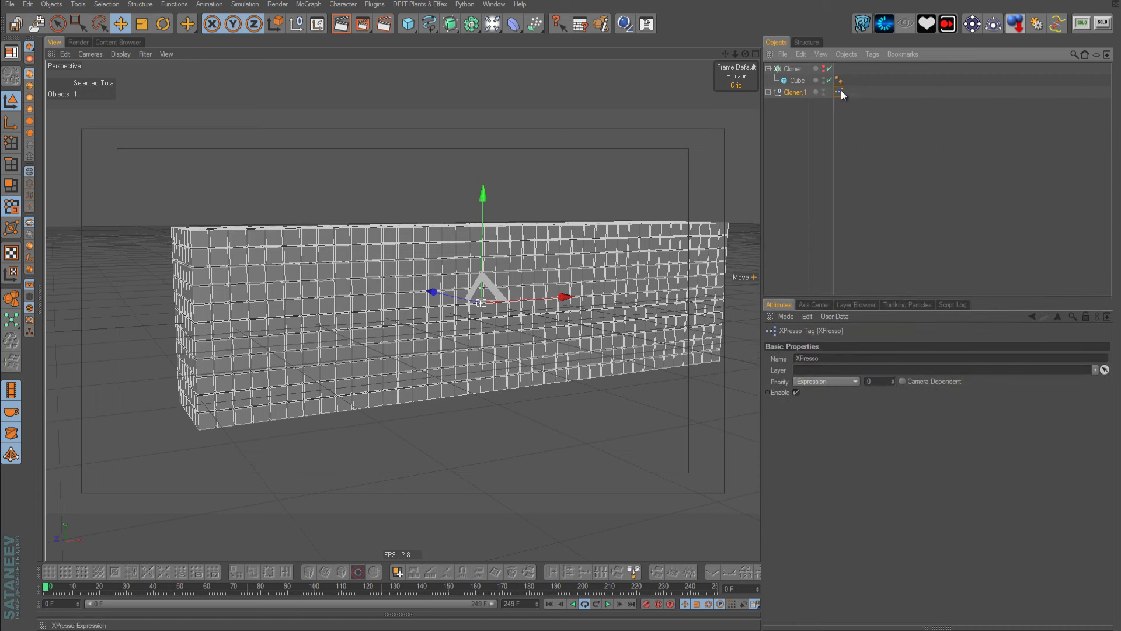
left_click(45, 330)
- Add Hierarchy and Object Index nodes and link Hierarchy into Object Index
scroll(633, 227, "up", 2)
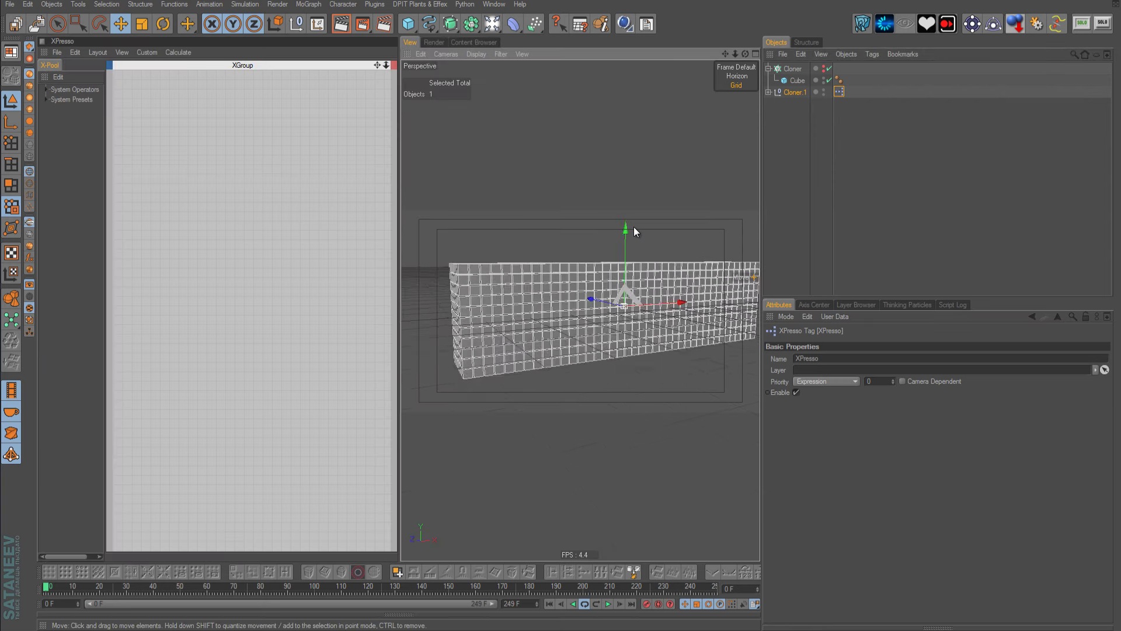
scroll(633, 226, "up", 3)
right_click(222, 218)
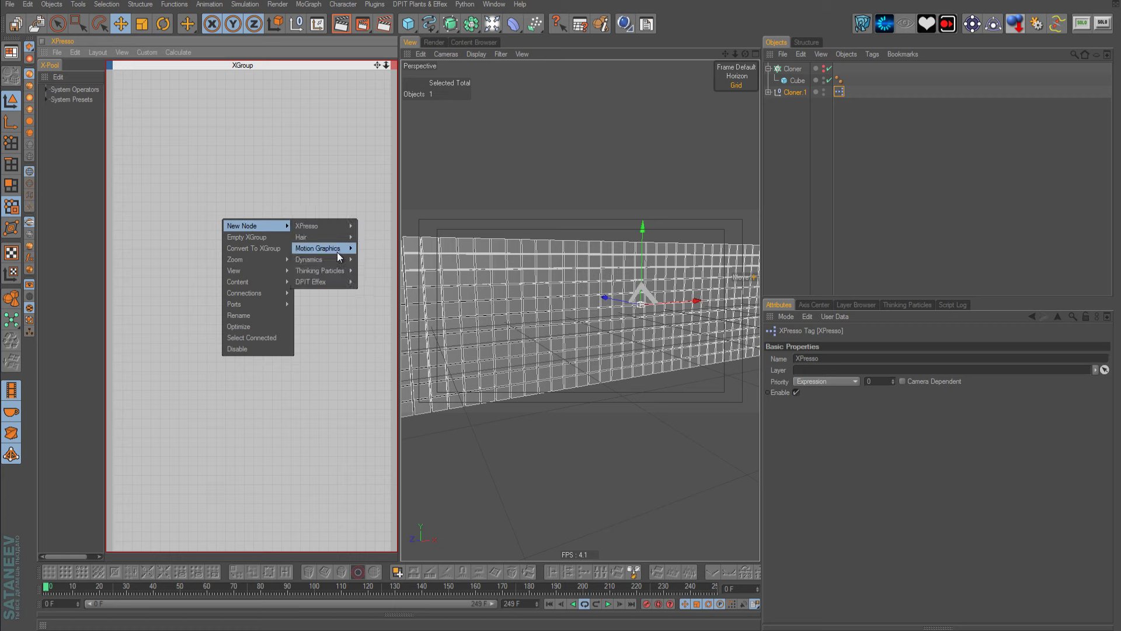
mouse_move(307, 226)
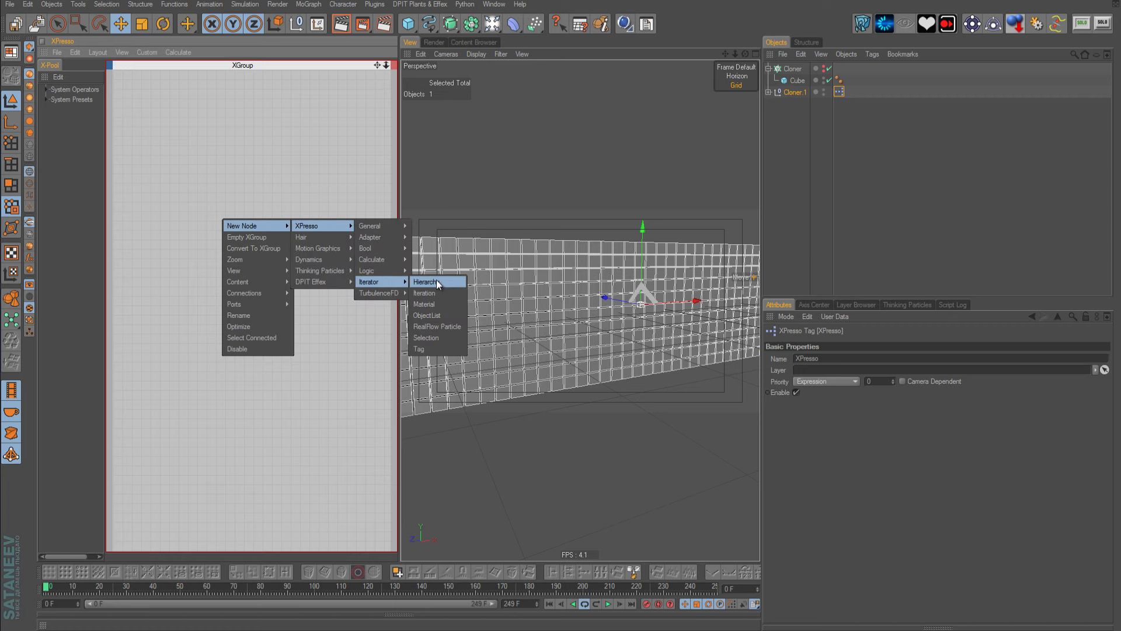
mouse_move(369, 281)
left_click(440, 280)
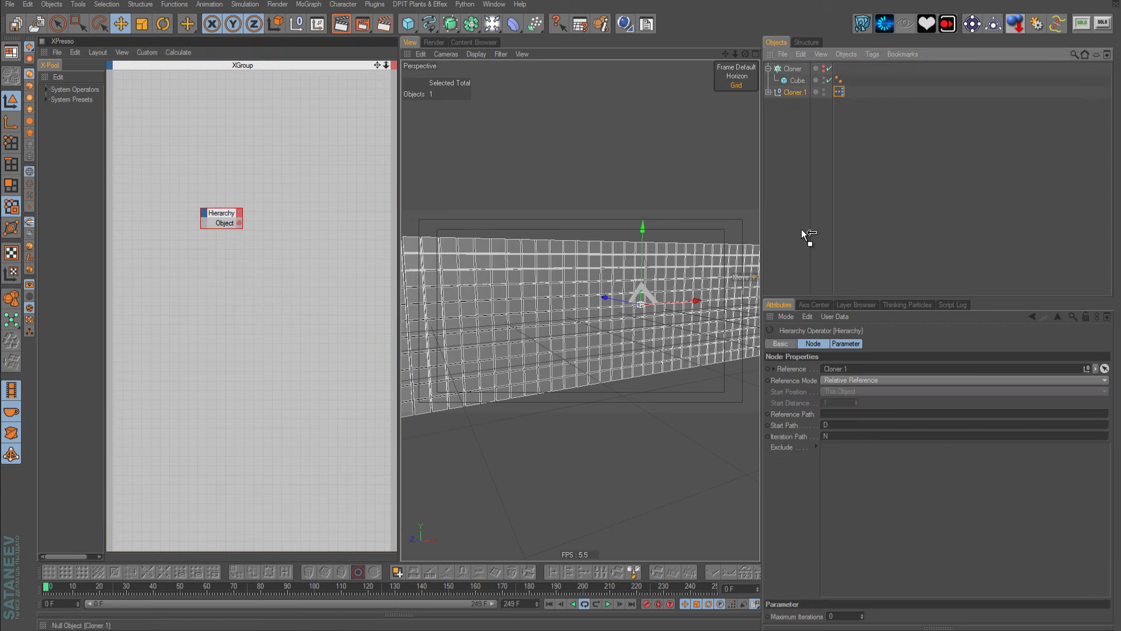
left_click_drag(228, 220, 170, 242)
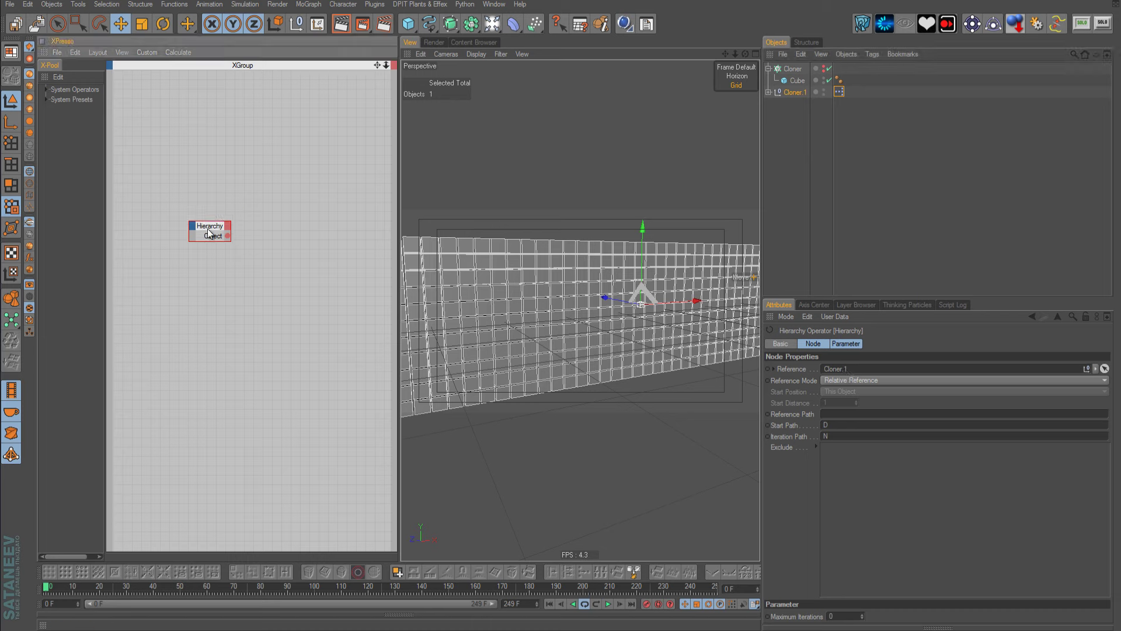
right_click(204, 232)
mouse_move(223, 238)
mouse_move(350, 238)
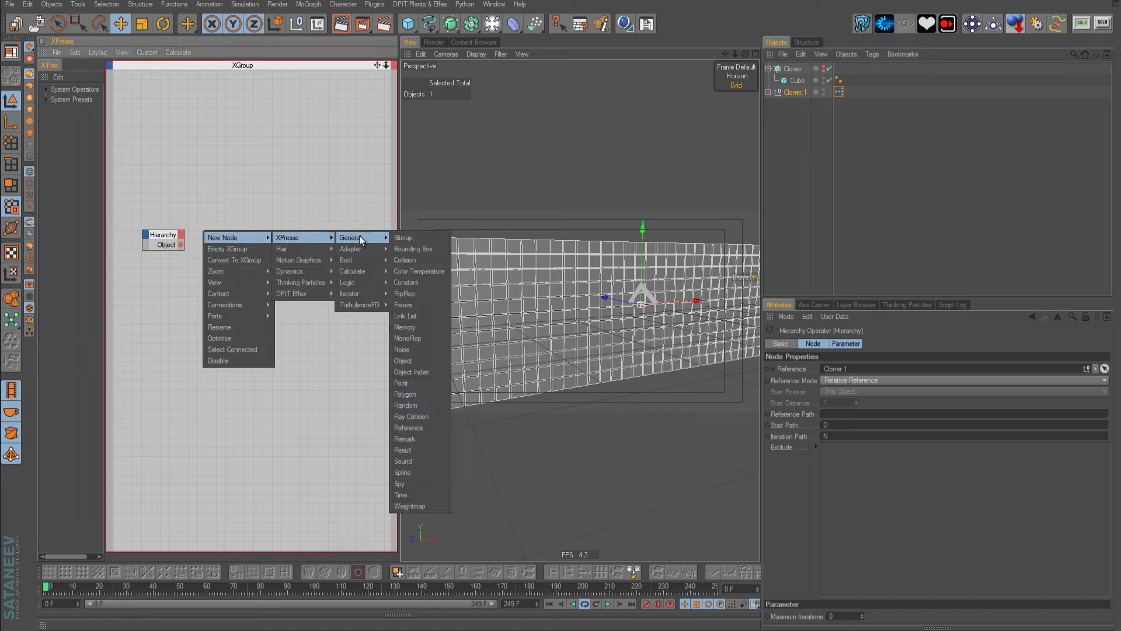
left_click(431, 377)
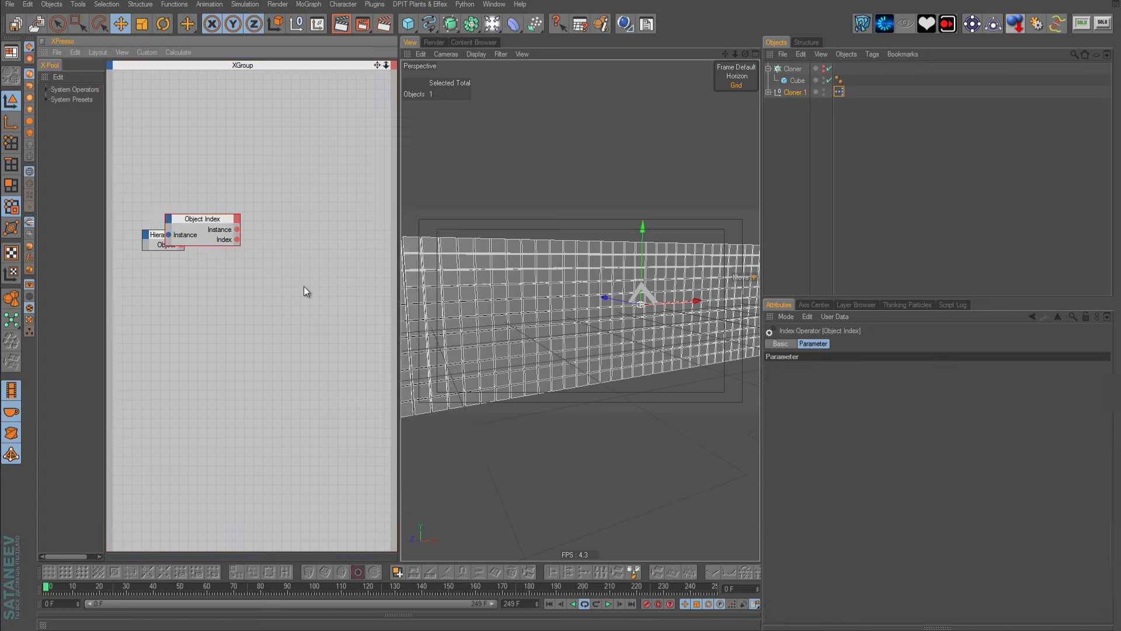
mouse_move(190, 221)
left_mouse_down()
mouse_move(225, 217)
mouse_move(181, 244)
left_mouse_up()
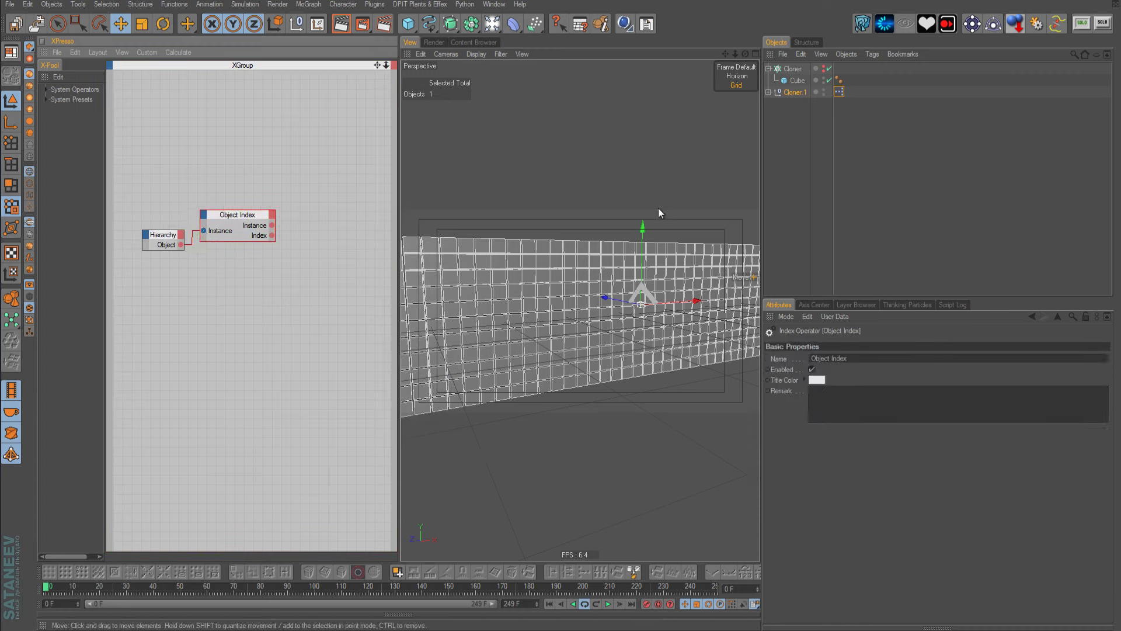
- Bring in a Cube 0 node fed by Instance, with a Display Color input
left_click(768, 92)
left_click(797, 105)
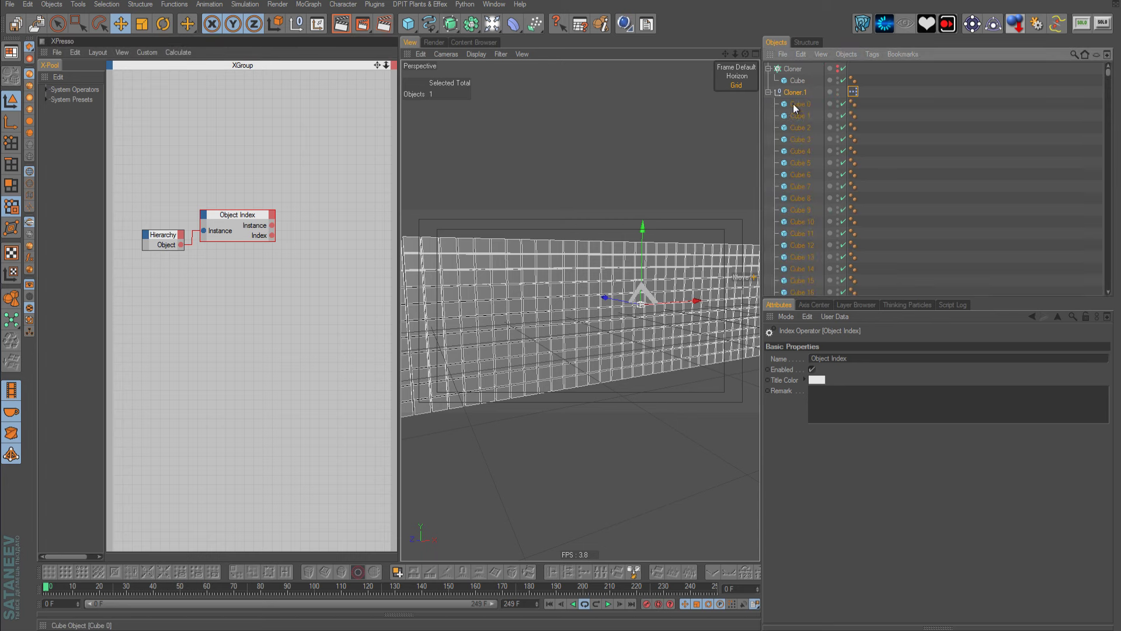
left_click_drag(412, 235, 295, 188)
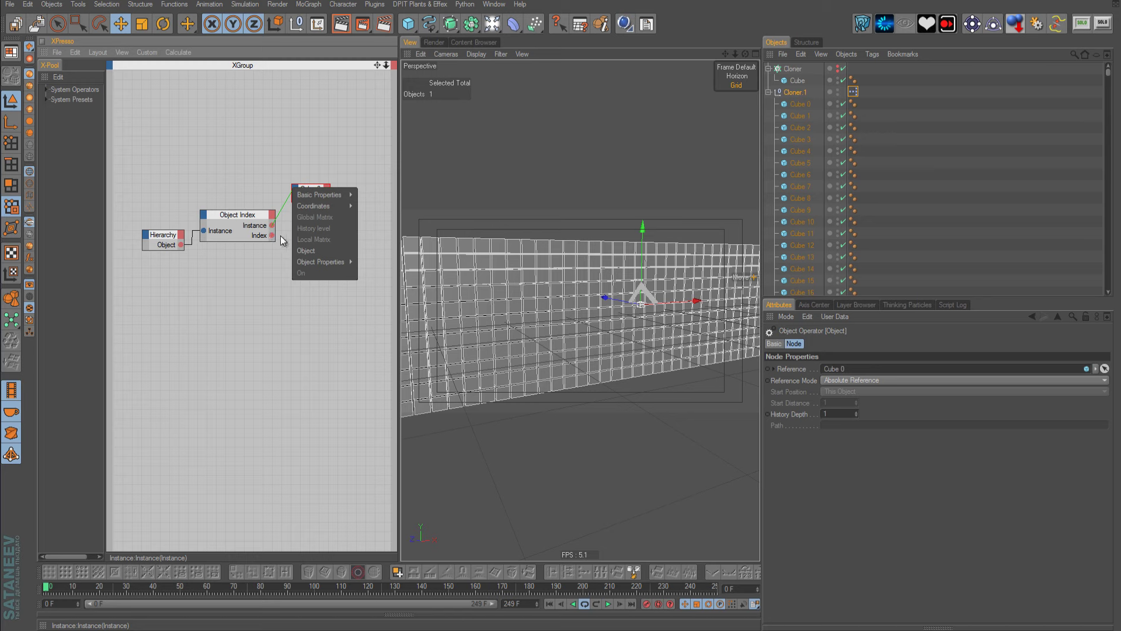
left_click(314, 251)
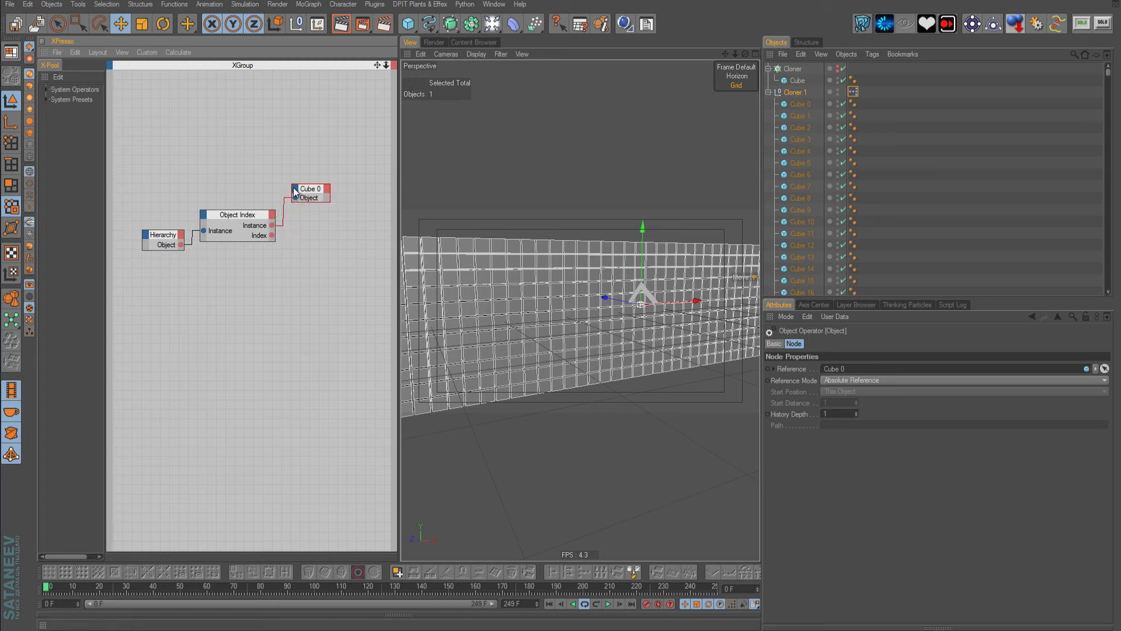
left_click(294, 189)
mouse_move(377, 194)
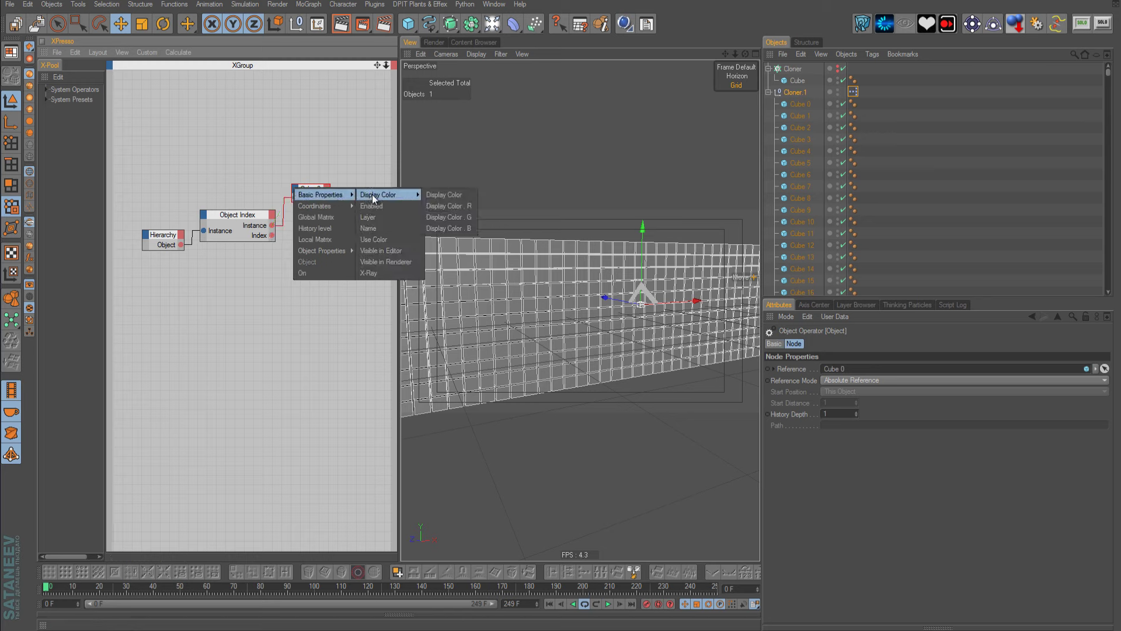
left_click(436, 194)
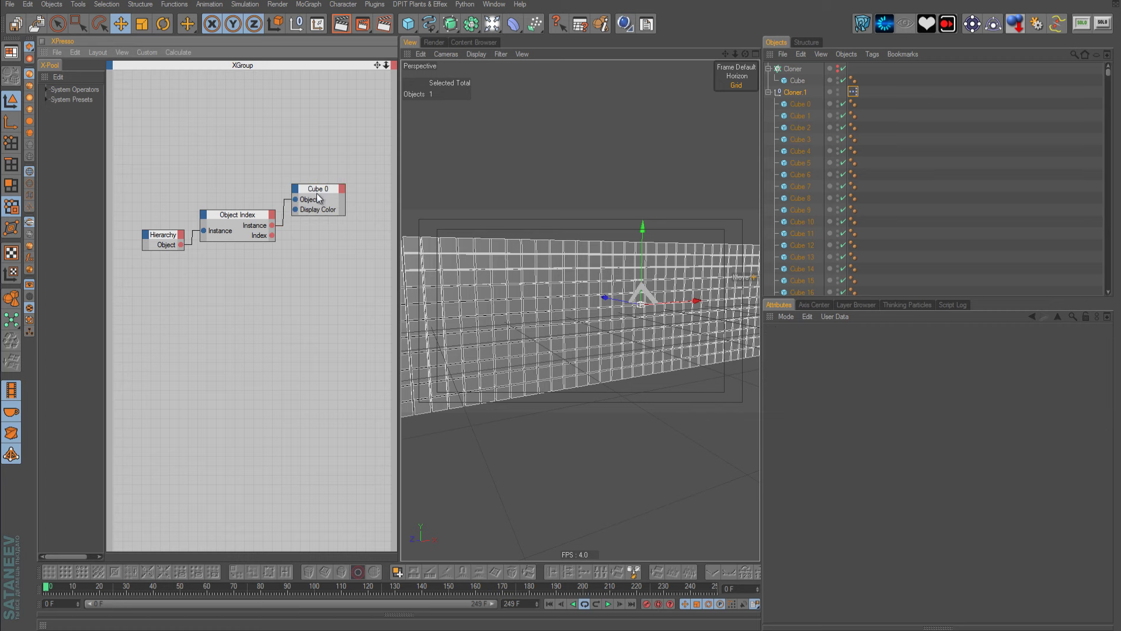
- Add a MoGraph Data node driven by the original Cloner's object
right_click(182, 290)
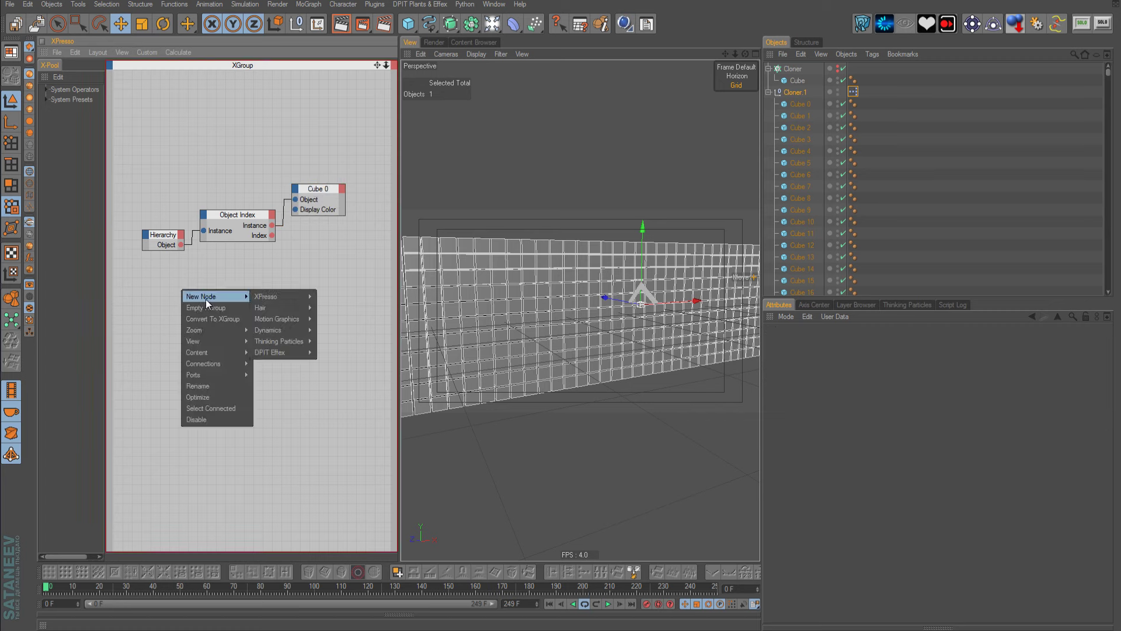
mouse_move(276, 318)
left_click(395, 318)
left_click_drag(187, 287, 254, 310)
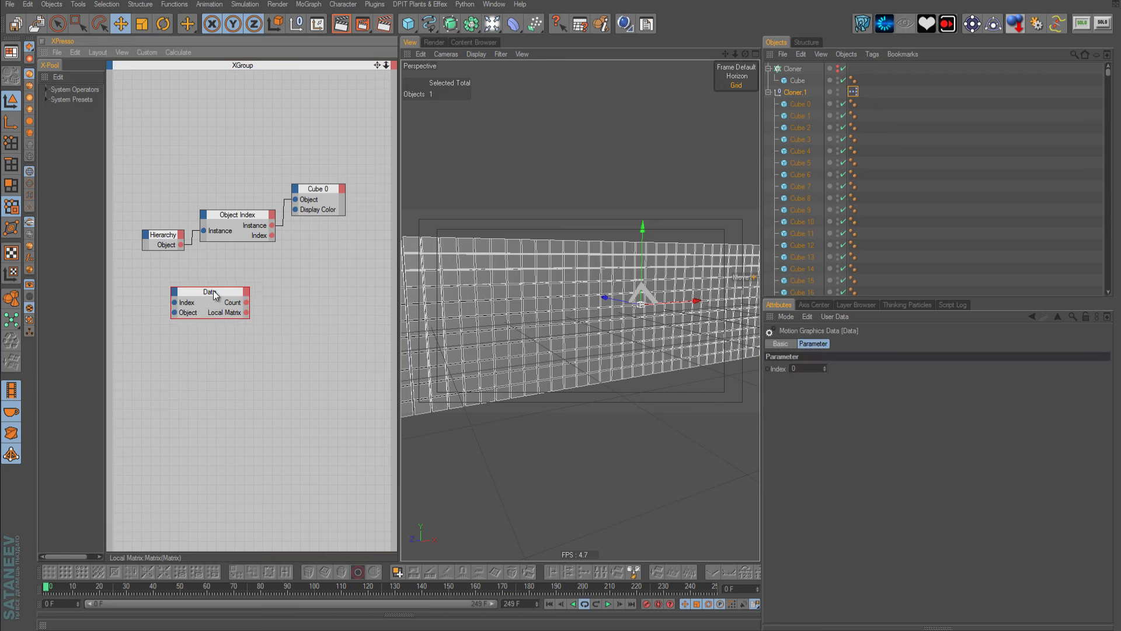
left_click_drag(793, 69, 146, 313)
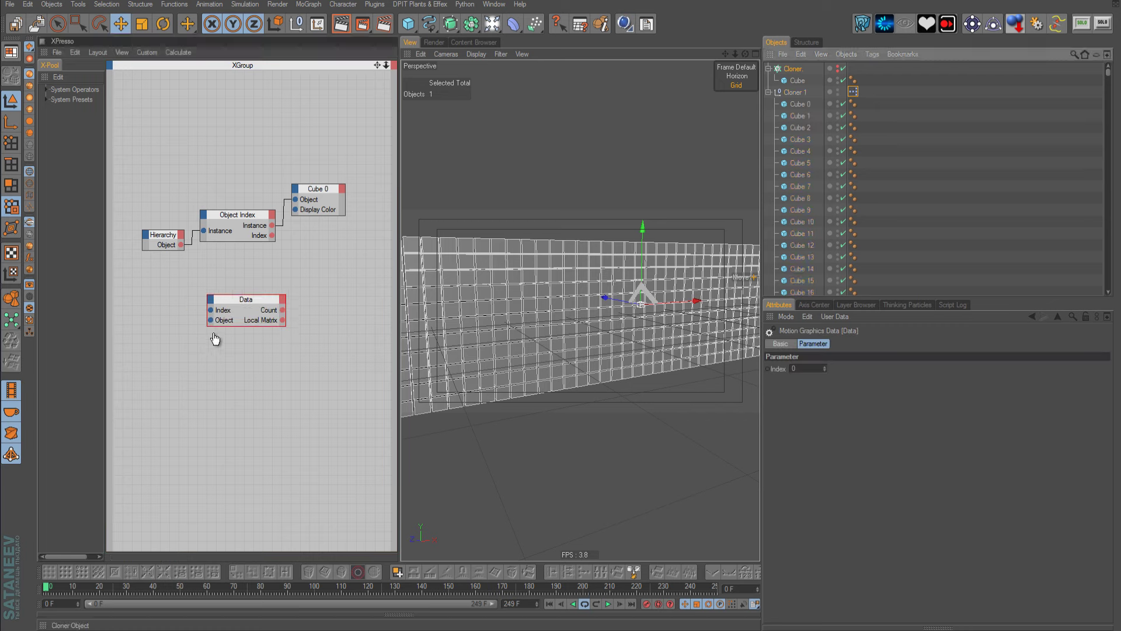
mouse_move(210, 320)
left_mouse_down()
mouse_move(179, 325)
mouse_move(156, 312)
left_mouse_up()
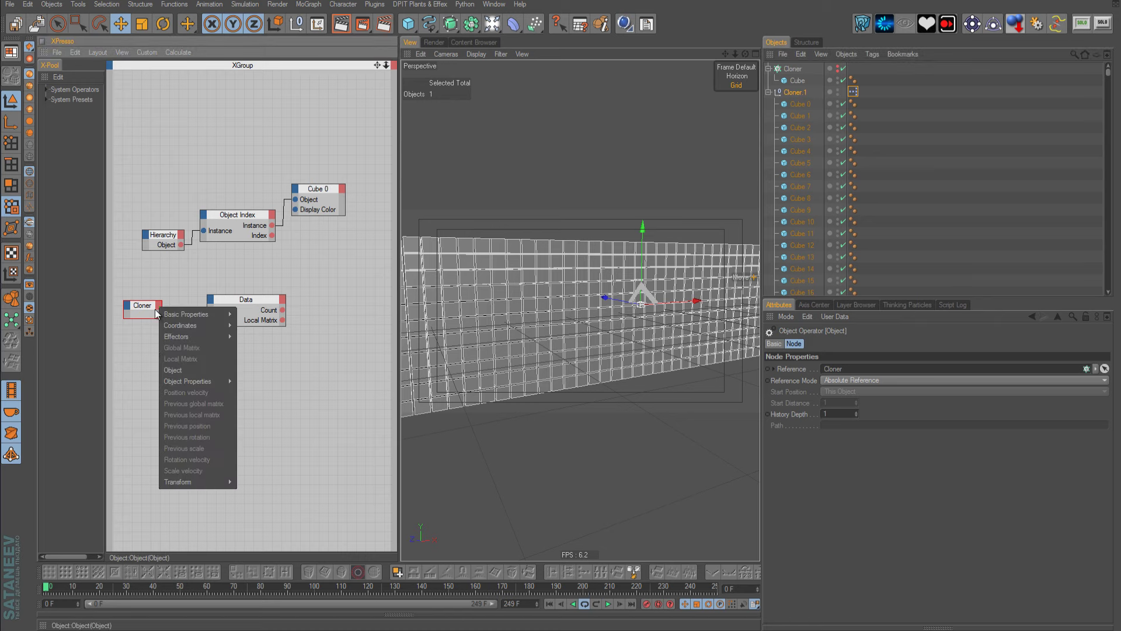
left_click(173, 370)
- Wire Object Index into Data's Index, and Data's UV output into Cube 0's Display Color
left_click_drag(211, 310, 271, 236)
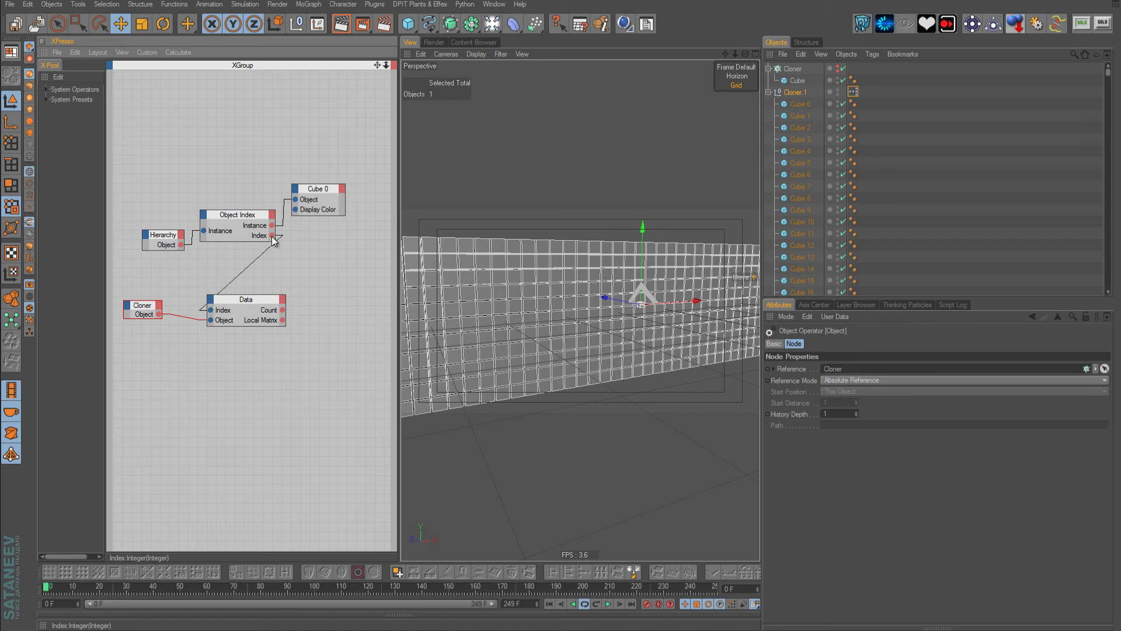
left_click_drag(260, 300, 242, 287)
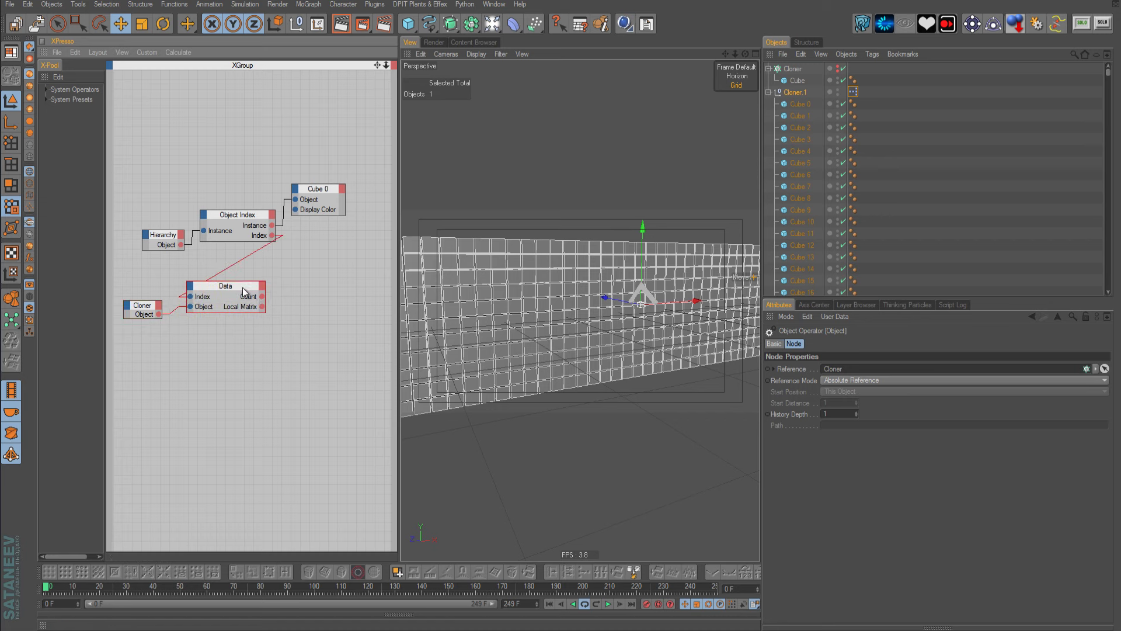
left_click(262, 286)
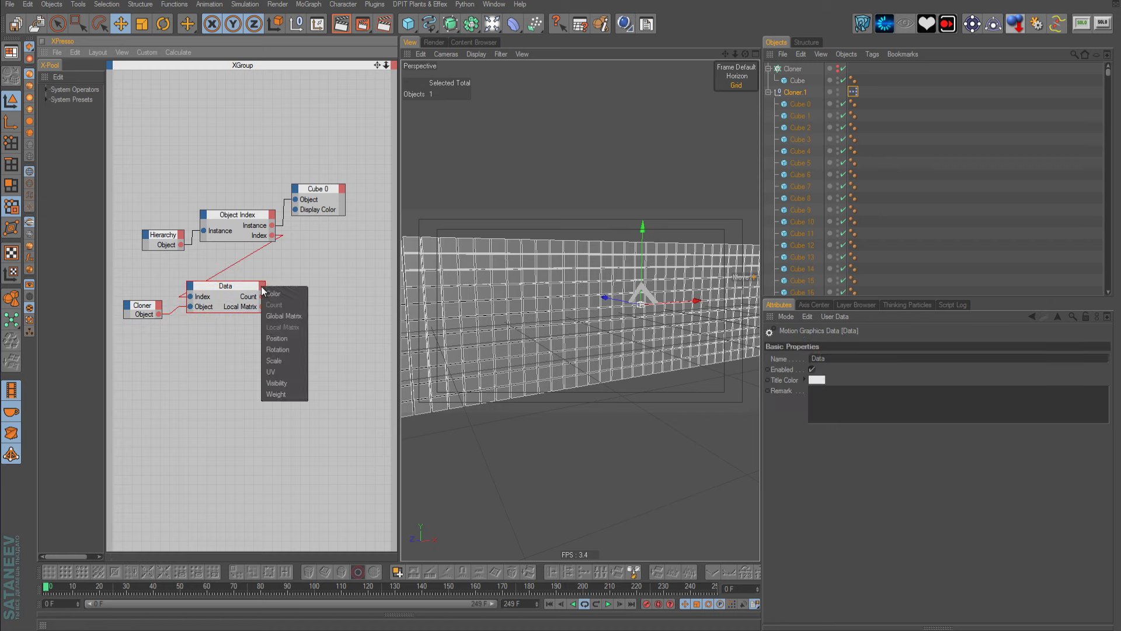
left_click(283, 371)
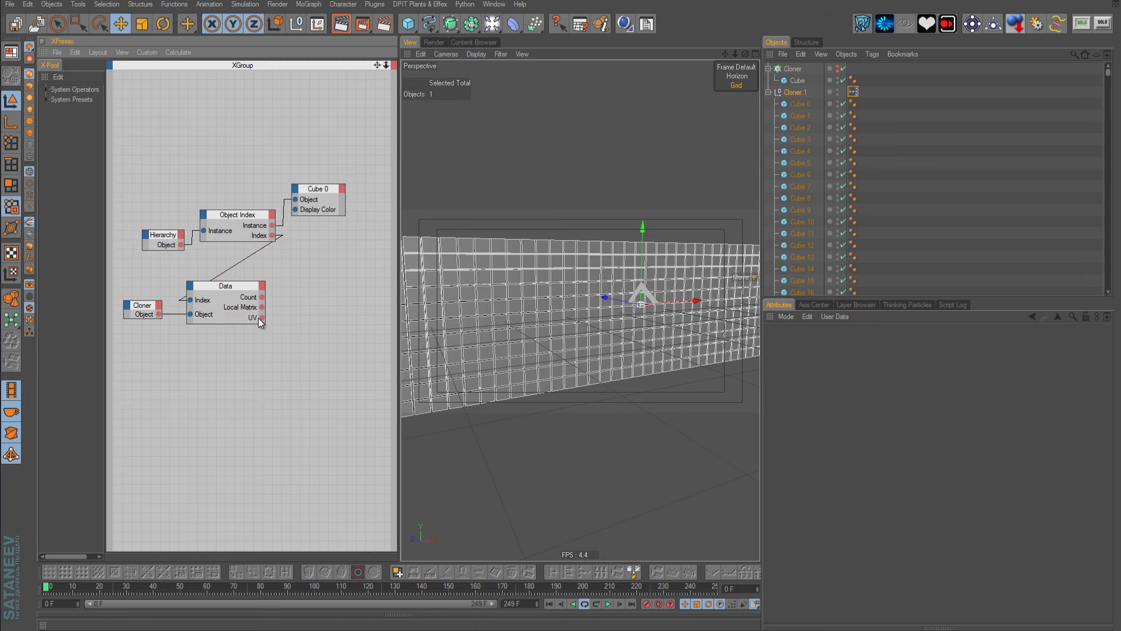
left_click_drag(293, 213, 295, 209)
left_click(841, 279)
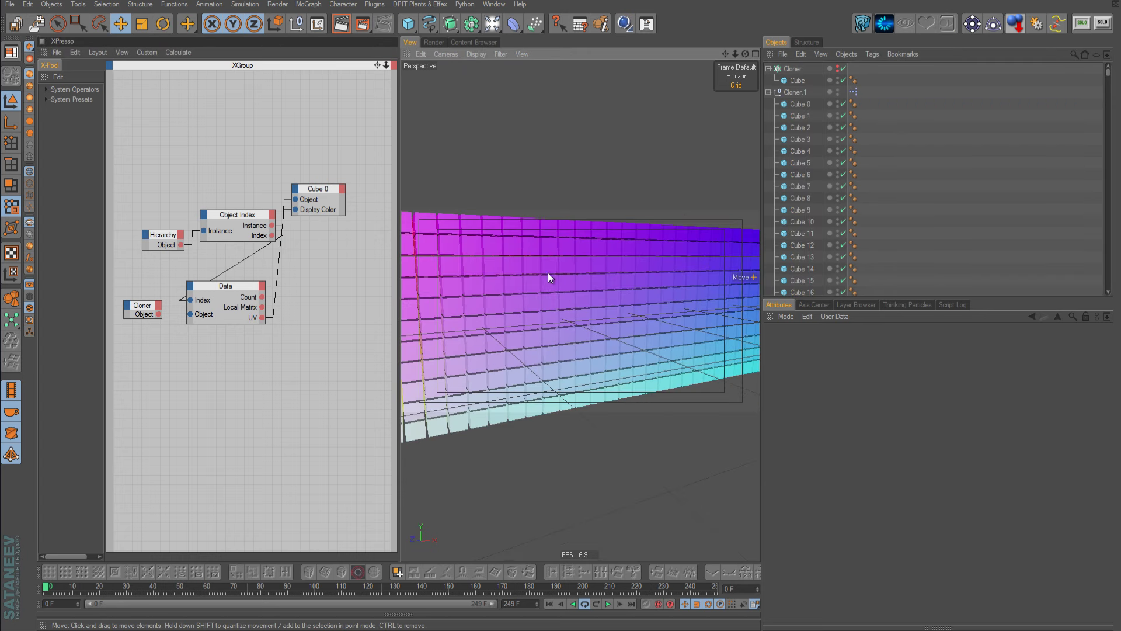
mouse_move(314, 188)
left_mouse_down()
mouse_move(336, 192)
mouse_move(343, 175)
left_mouse_up()
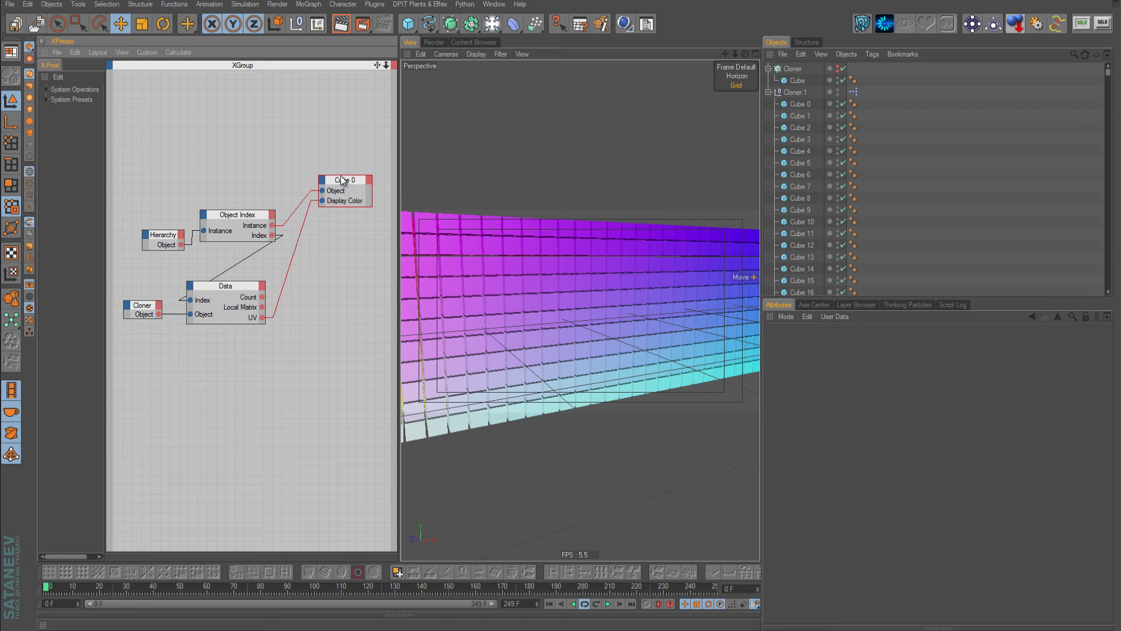
- Close the XPresso editor and inspect the colours of Cube 8, Cube 145 and others
left_click(42, 41)
scroll(589, 206, "down", 3)
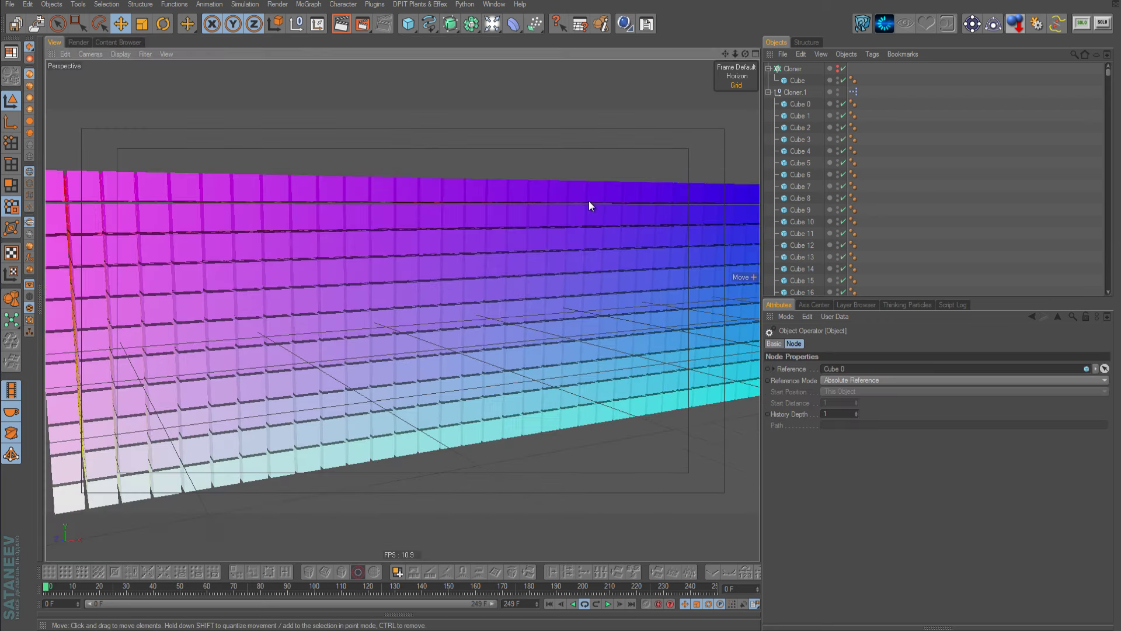
scroll(597, 227, "down", 3)
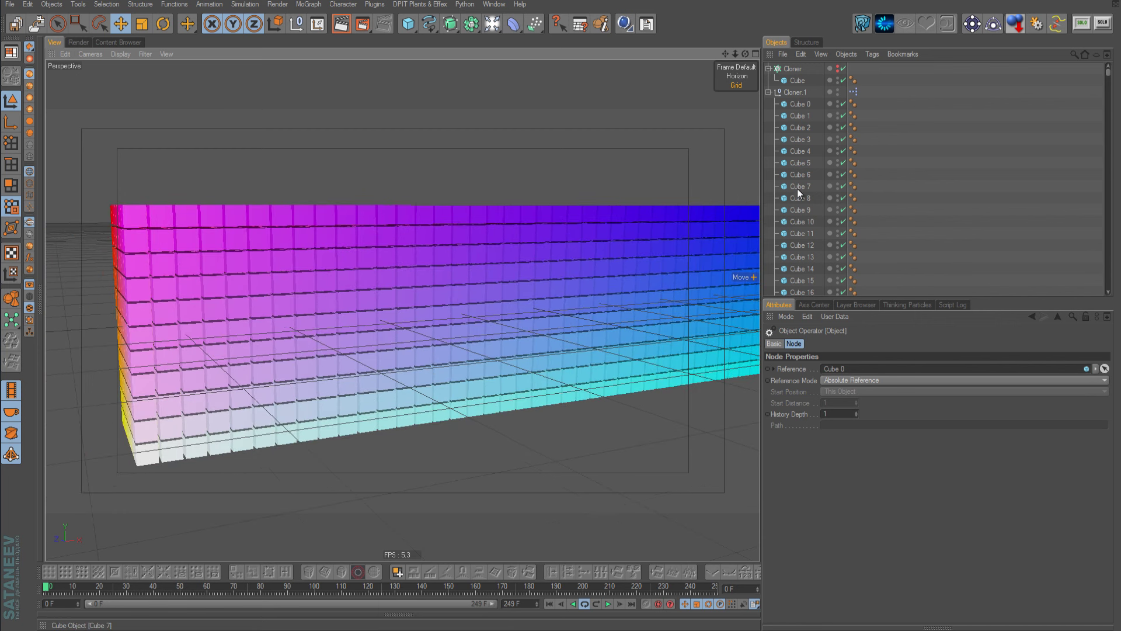
left_click(800, 198)
scroll(805, 190, "down", 10)
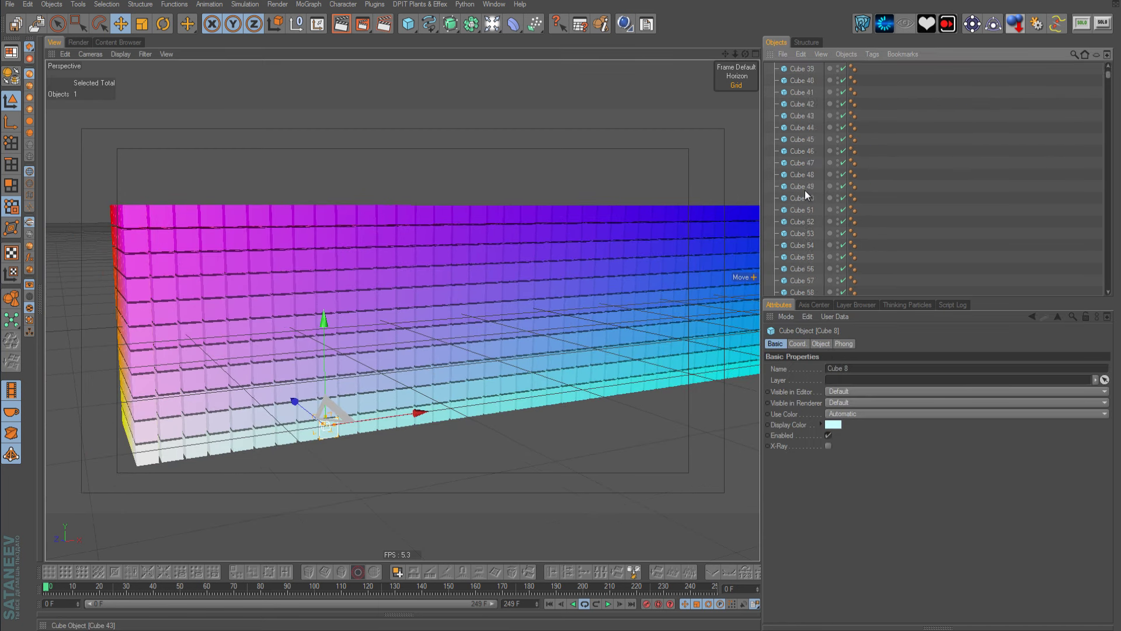
left_click(811, 261)
scroll(812, 202, "down", 3)
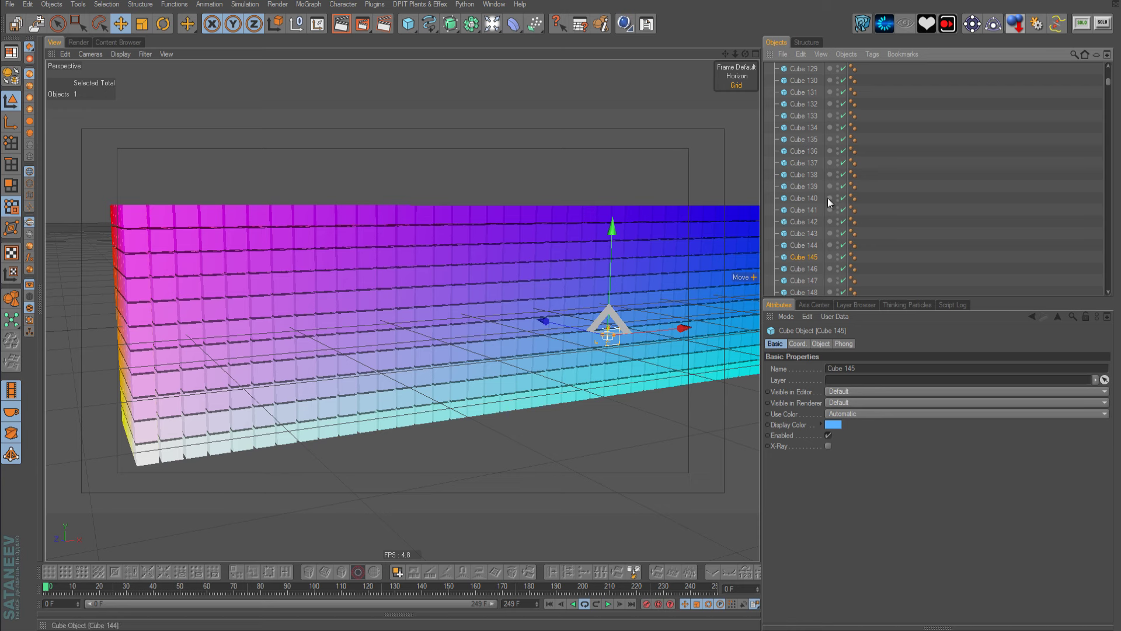
left_click_drag(1108, 86, 1108, 229)
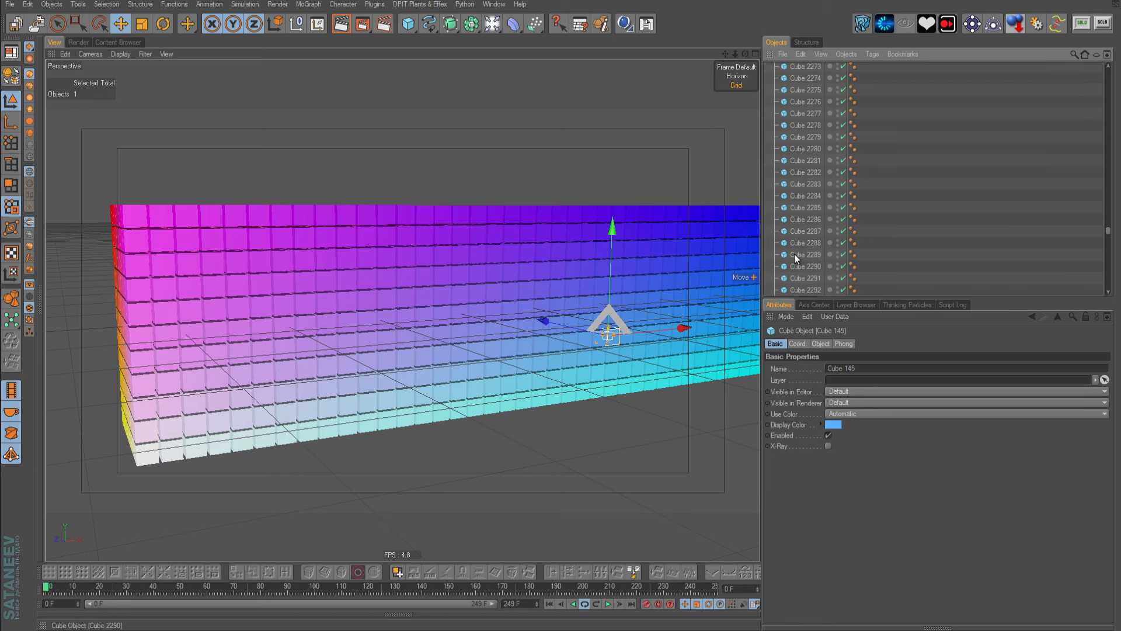
left_click(894, 270)
left_click(923, 216)
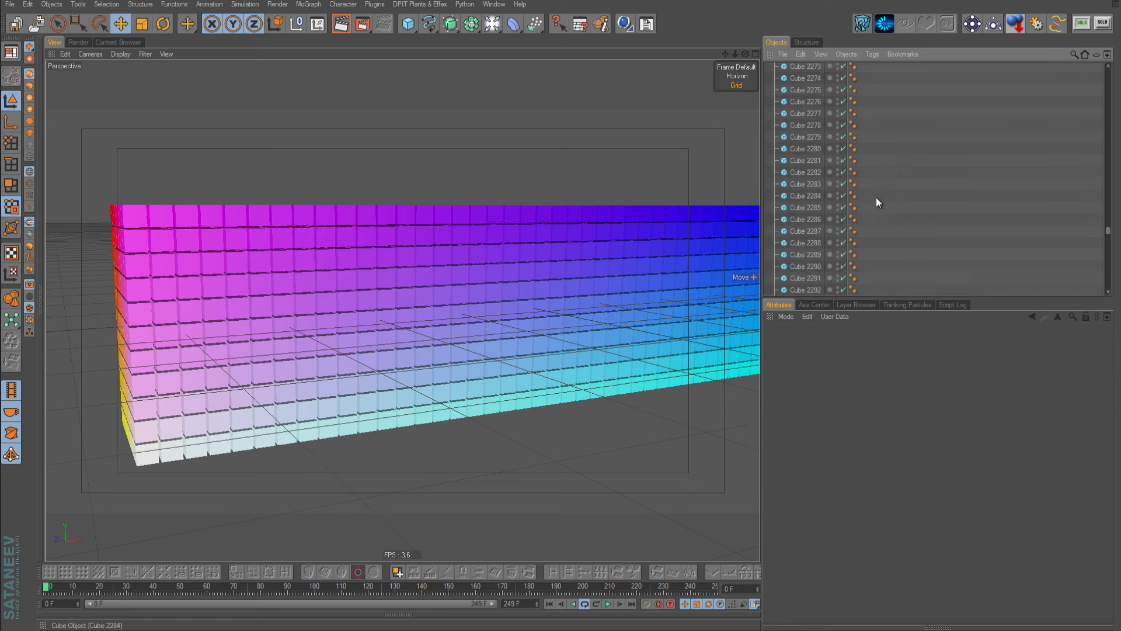
- Collapse Cloner.1's cube list and orbit around the gradient-coloured block
key("Home")
left_click(768, 92)
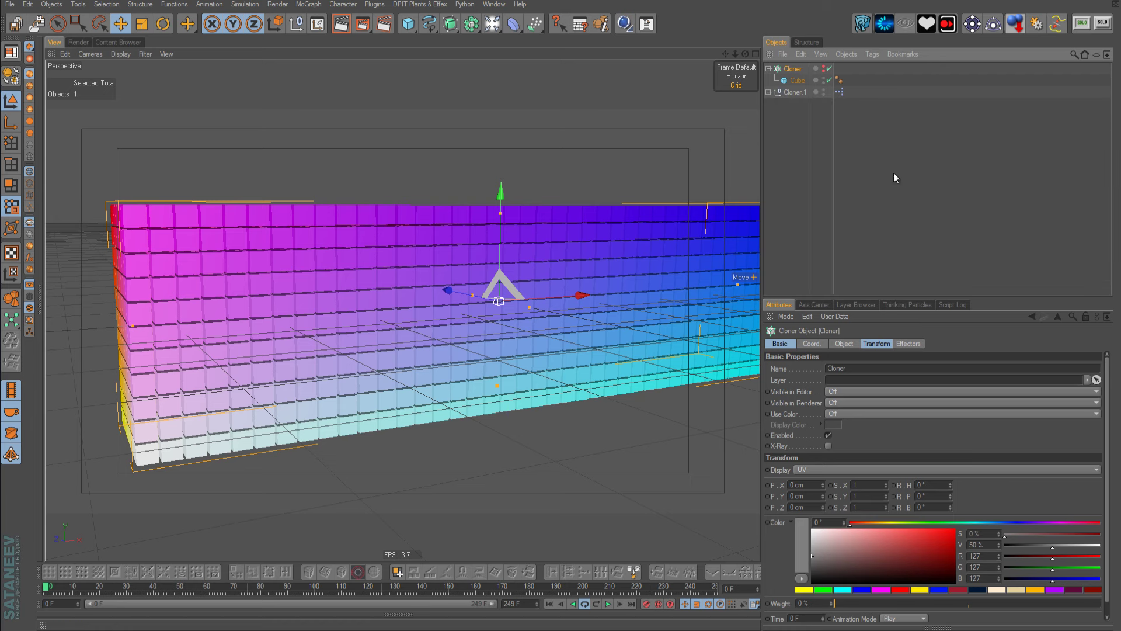
left_click(806, 113)
mouse_move(464, 274)
left_mouse_down("alt")
mouse_move(474, 364)
mouse_move(554, 328)
mouse_move(733, 329)
mouse_move(613, 234)
mouse_move(537, 282)
mouse_move(562, 317)
mouse_move(522, 216)
mouse_move(427, 336)
mouse_move(580, 342)
mouse_move(562, 314)
left_mouse_up("alt")
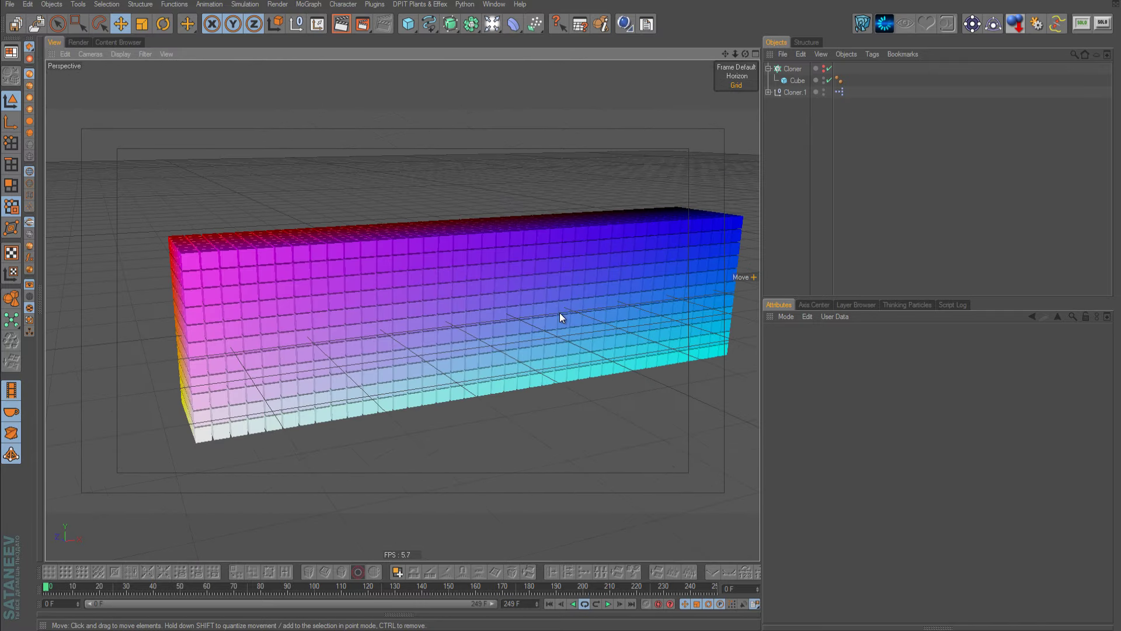
mouse_move(638, 312)
left_mouse_down("alt")
mouse_move(313, 321)
mouse_move(596, 315)
mouse_move(709, 186)
left_mouse_up("alt")
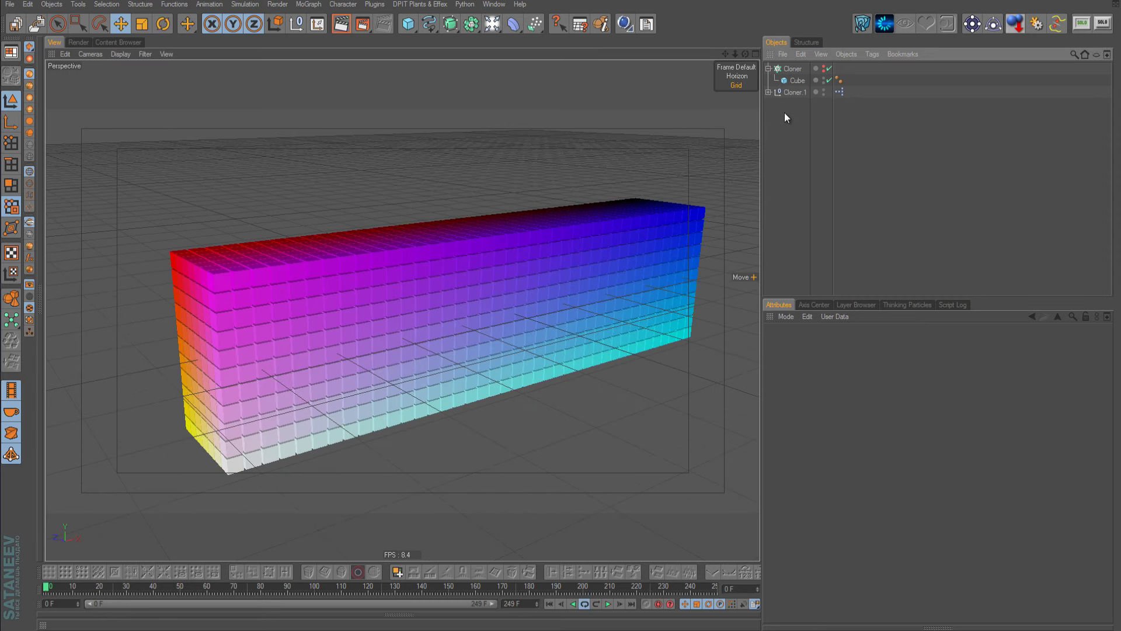
- Delete the wire linking Data's UV output to Cube 0's Display Color in XPresso
double_click(841, 92)
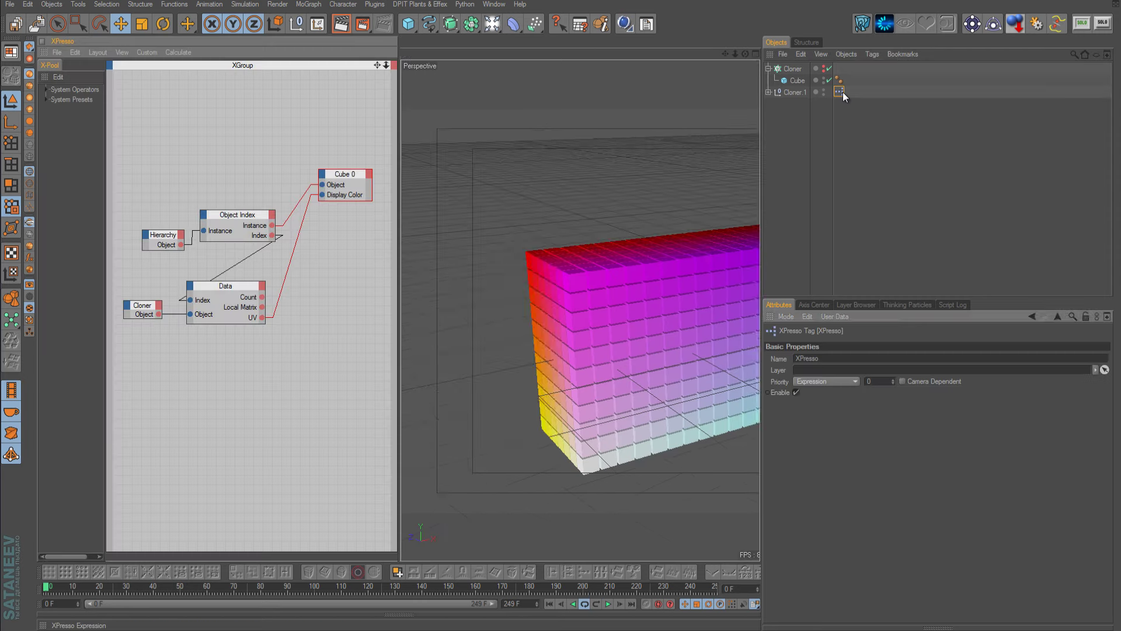
left_click(285, 276)
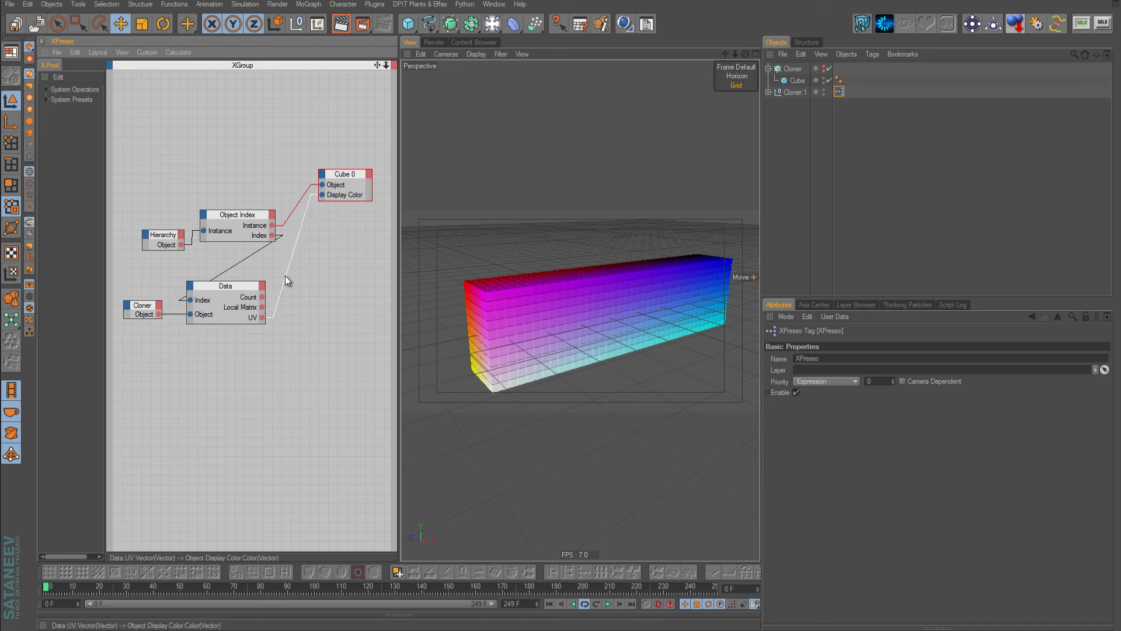
key("Delete")
- Select Cloner.1 and bring up its User Data options
left_click(795, 92)
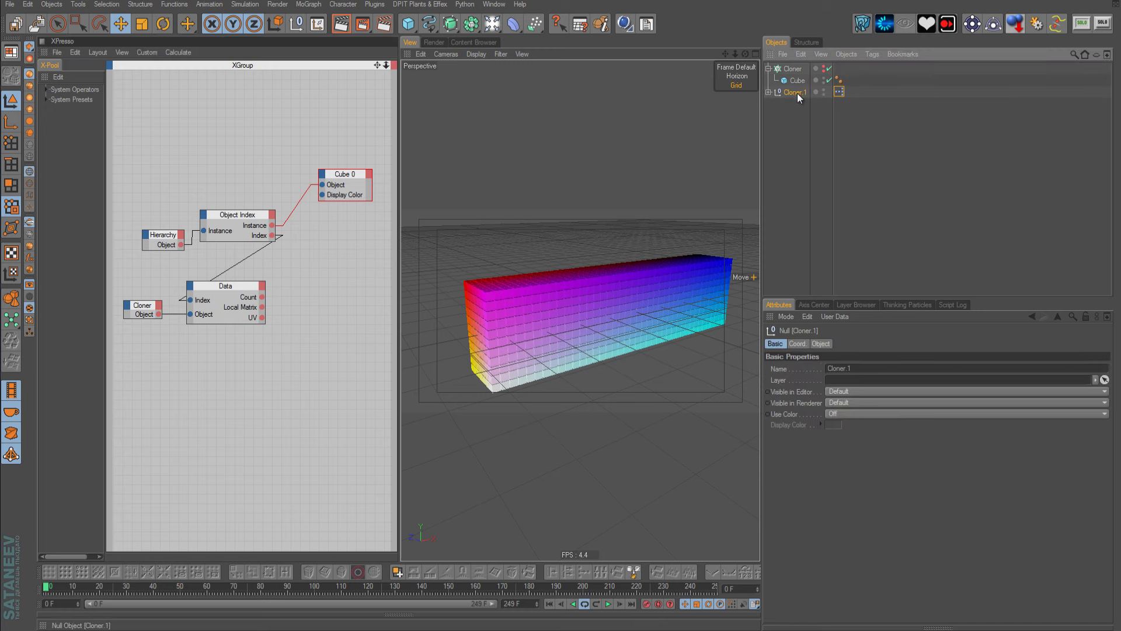
scroll(570, 213, "up", 1)
scroll(571, 213, "up", 4)
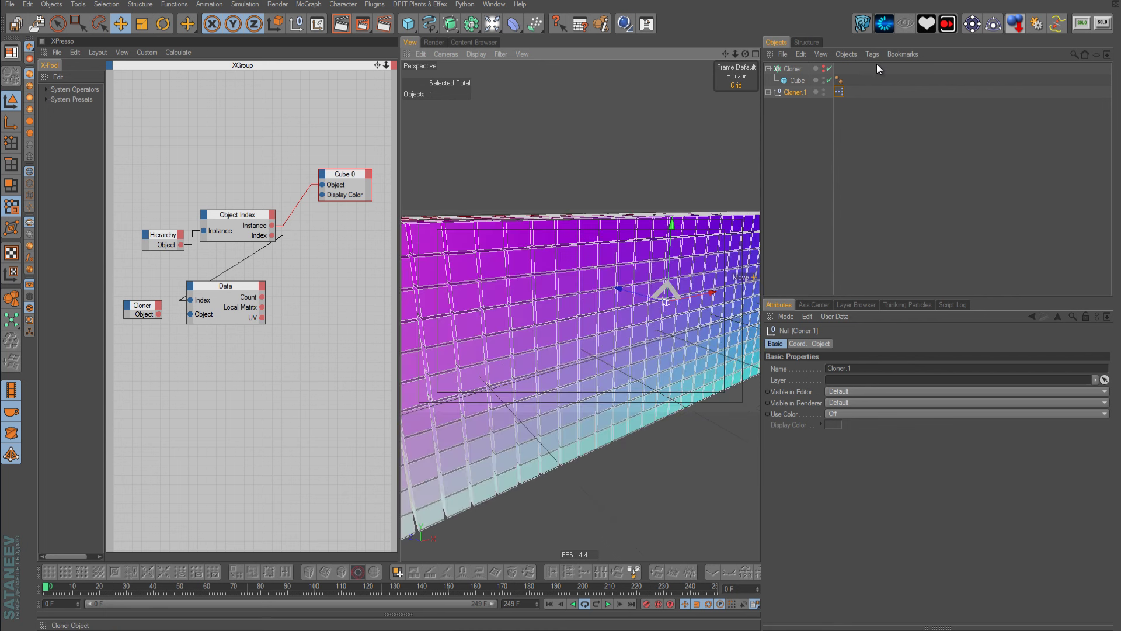
left_click(840, 318)
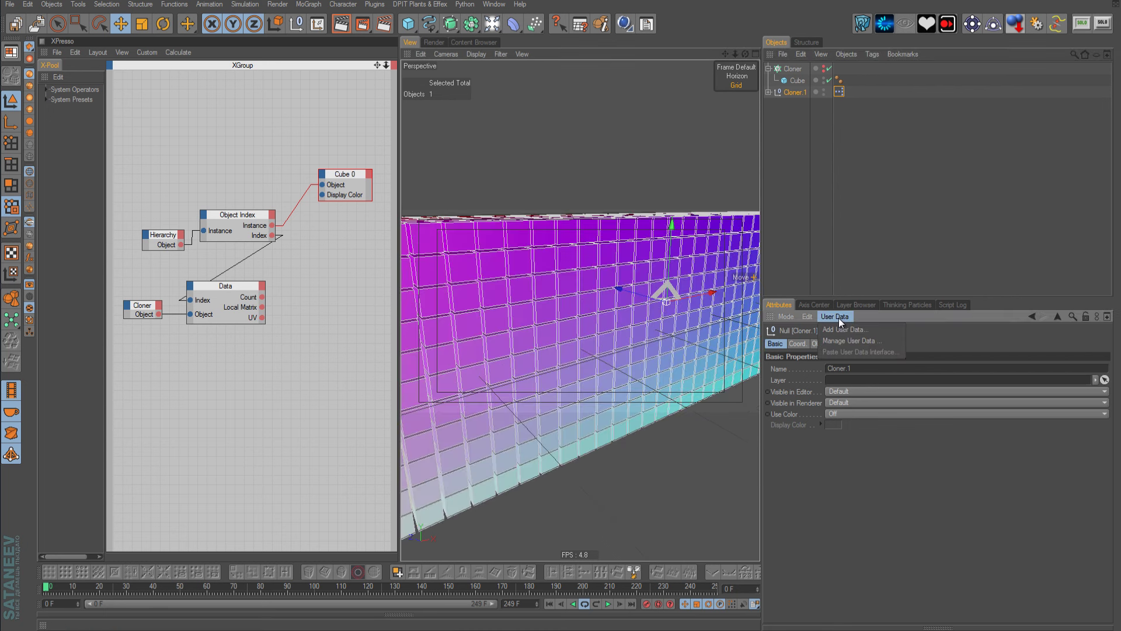
- Add a Boolean user data entry named Filet to Cloner.1
left_click(841, 328)
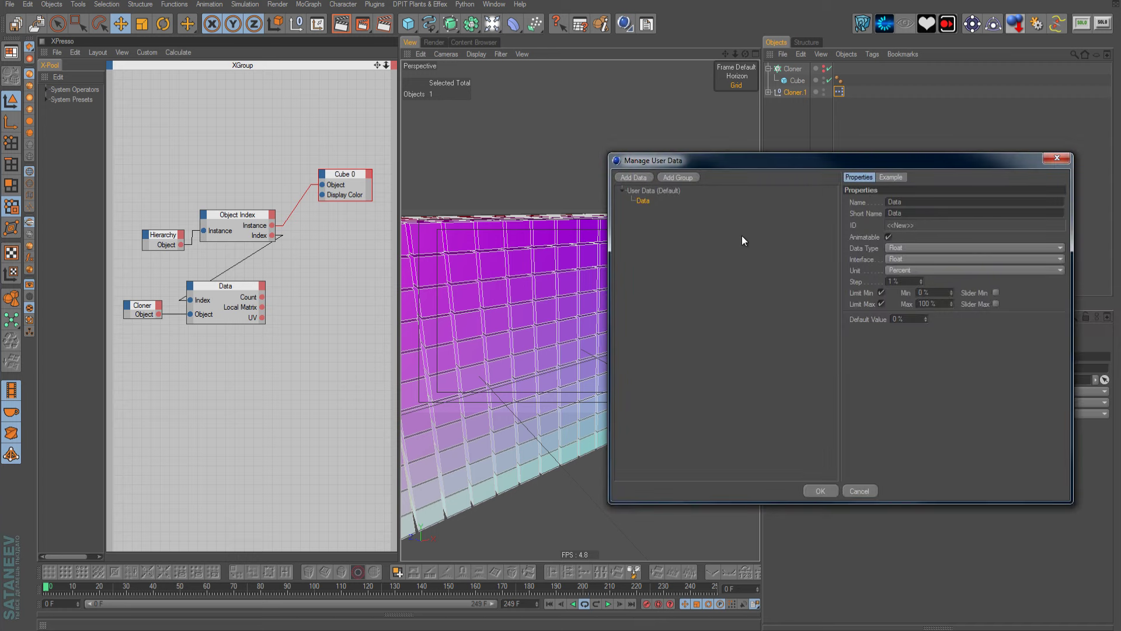
double_click(928, 202)
type("R")
type("let")
left_click(930, 247)
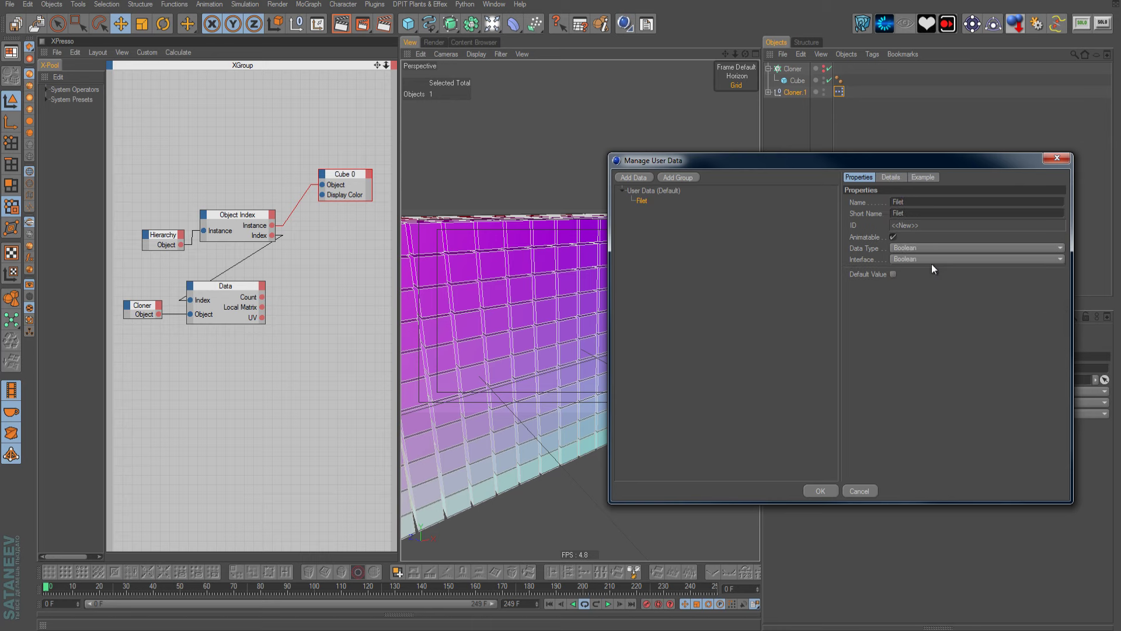
- Add a Radius user data entry using a Float Slider interface and Real units
left_click(643, 177)
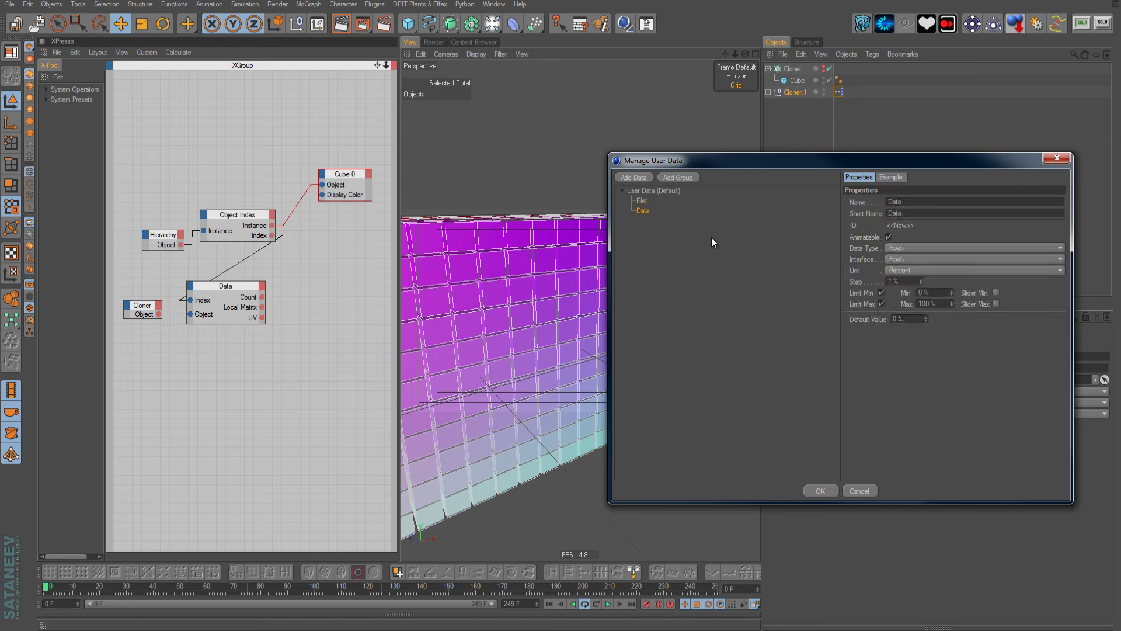
type("Radius")
left_click(913, 256)
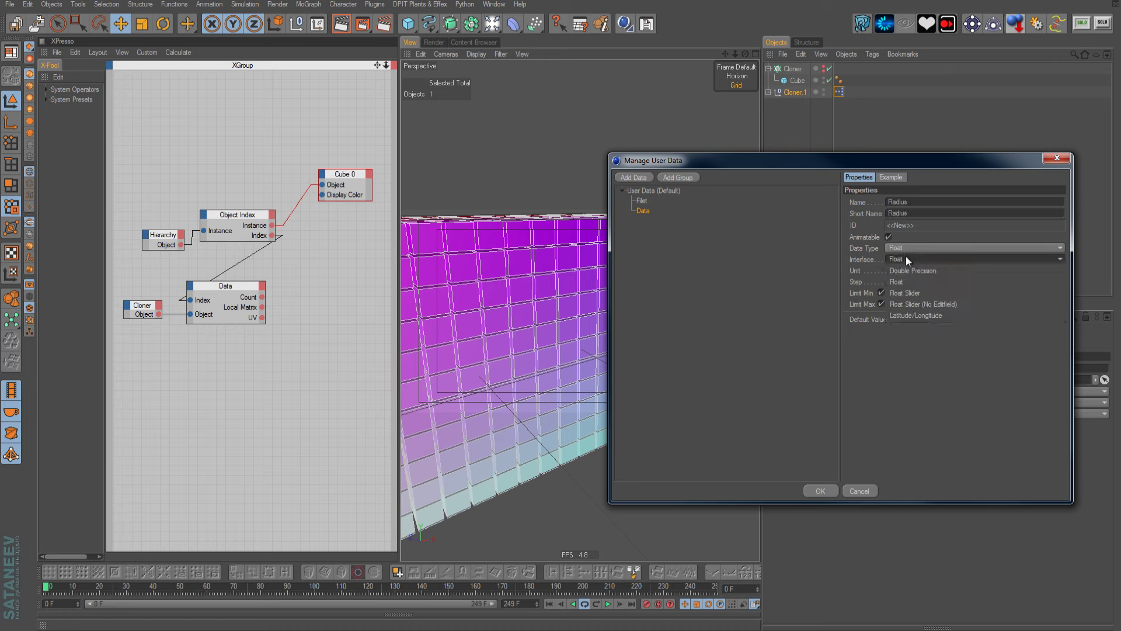
left_click(919, 293)
left_click(913, 269)
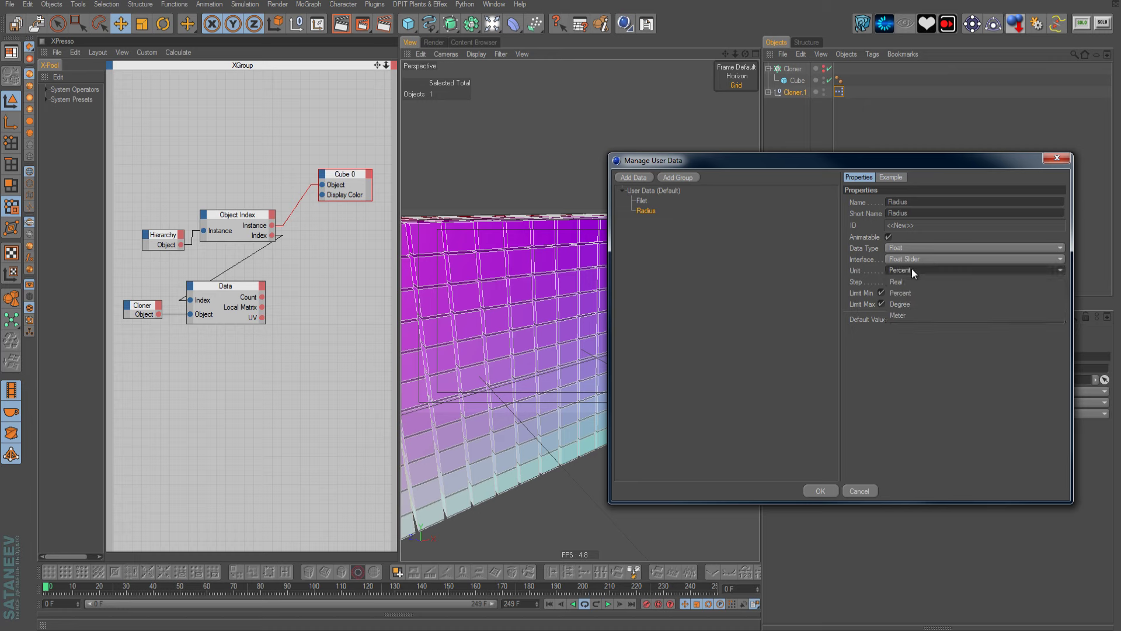
left_click(913, 281)
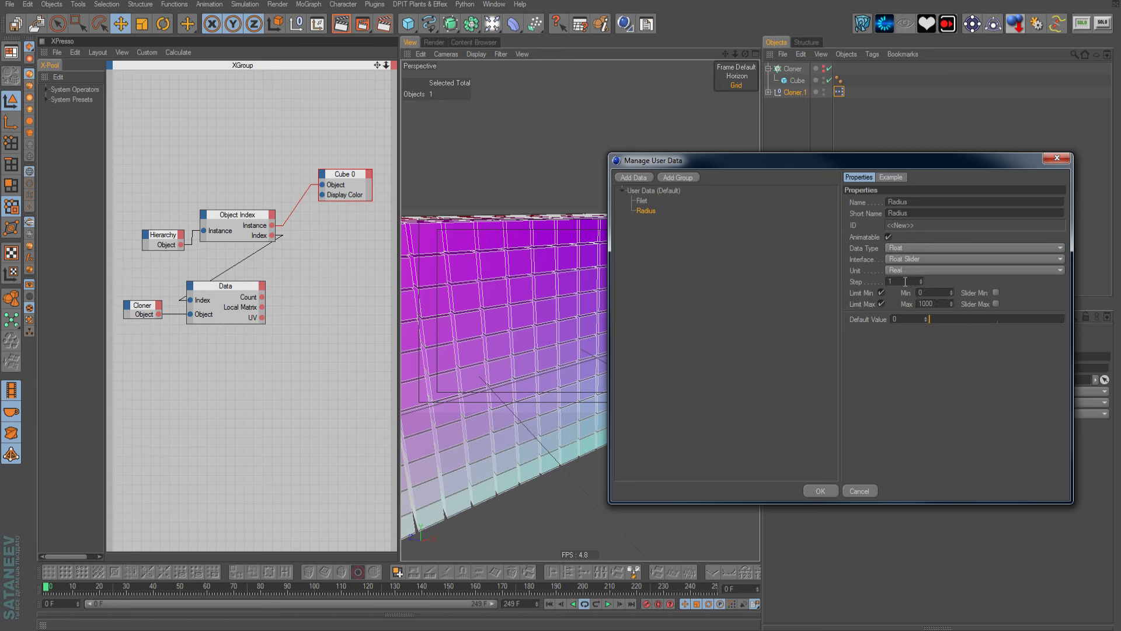
- Give Radius a step of 0.1, minimum 0.1 and default value 1
double_click(905, 282)
type("0.1")
double_click(928, 292)
type(".1")
key("Return")
double_click(937, 305)
double_click(912, 320)
type("1")
key("Return")
- Add a Subdiv entry in Real units with minimum 1 and confirm the user data
left_click(640, 177)
double_click(920, 202)
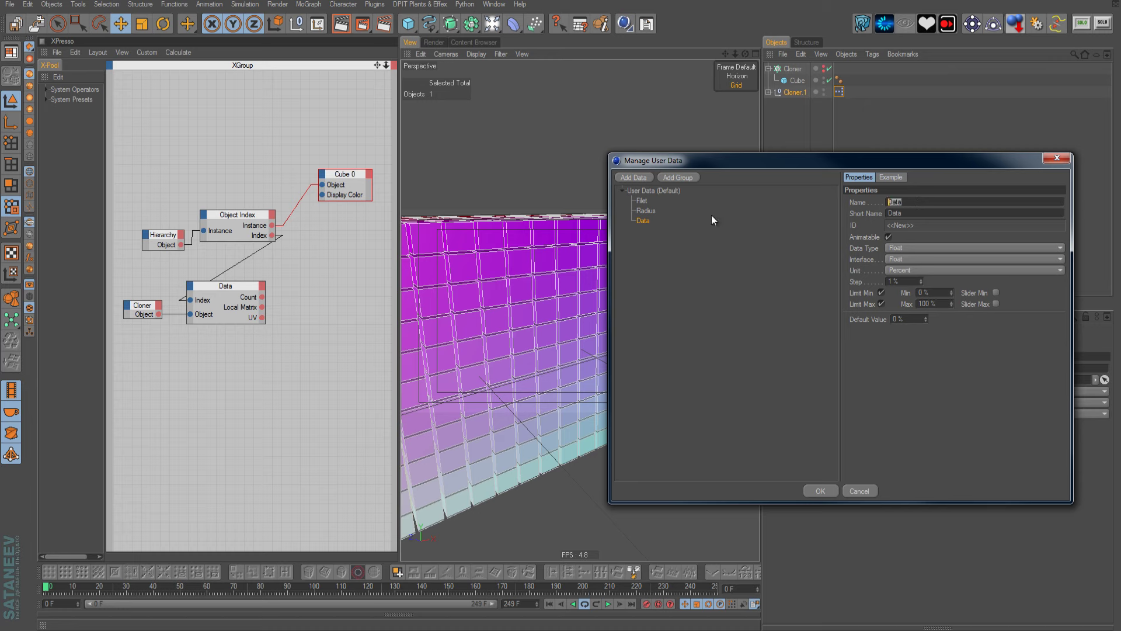
type("Subdiv")
left_click(920, 270)
double_click(941, 293)
type("1")
key("Tab")
left_click(821, 491)
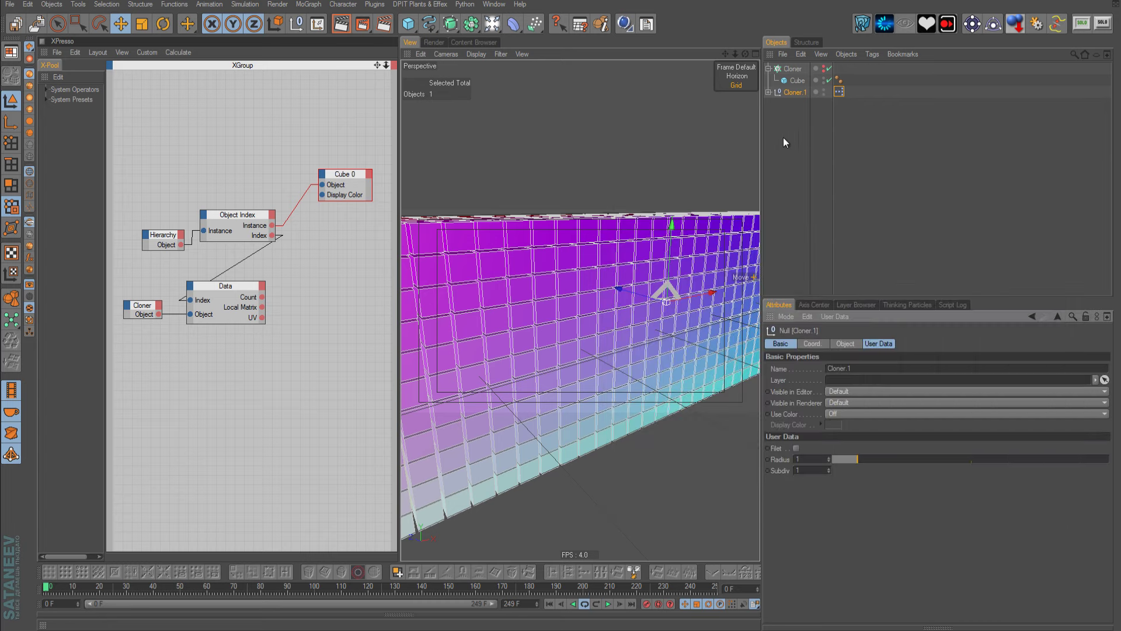
- Add a Cloner.1 node to the XPresso graph with Filet, Radius and Subdiv output ports
left_click_drag(788, 92, 204, 120)
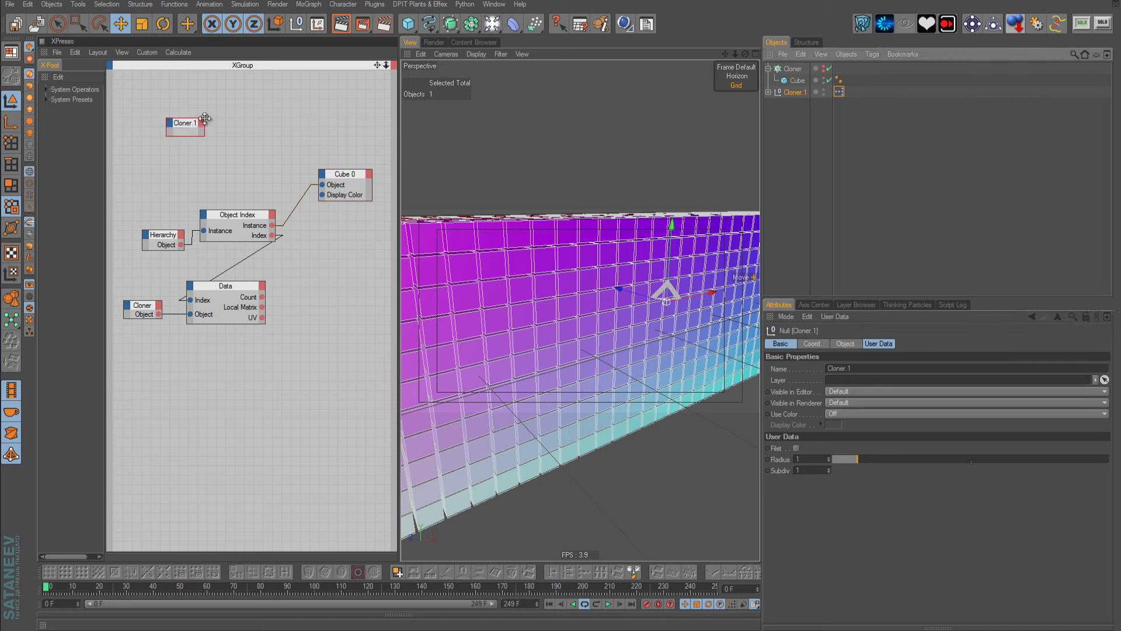
left_click(201, 123)
mouse_move(220, 282)
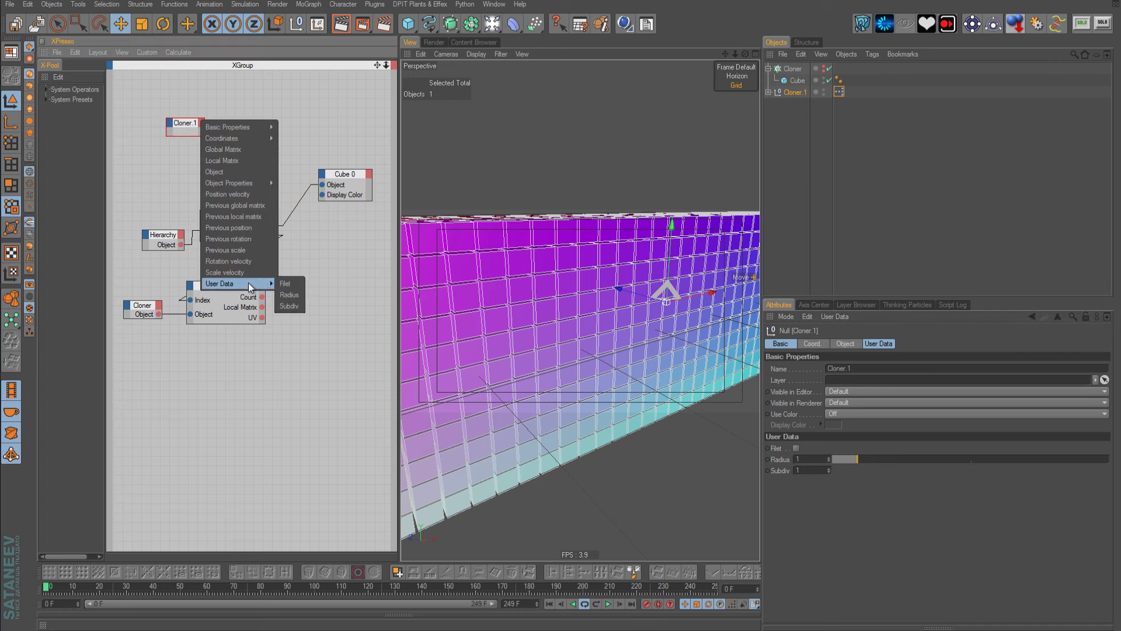
left_click(285, 283)
left_click(203, 122)
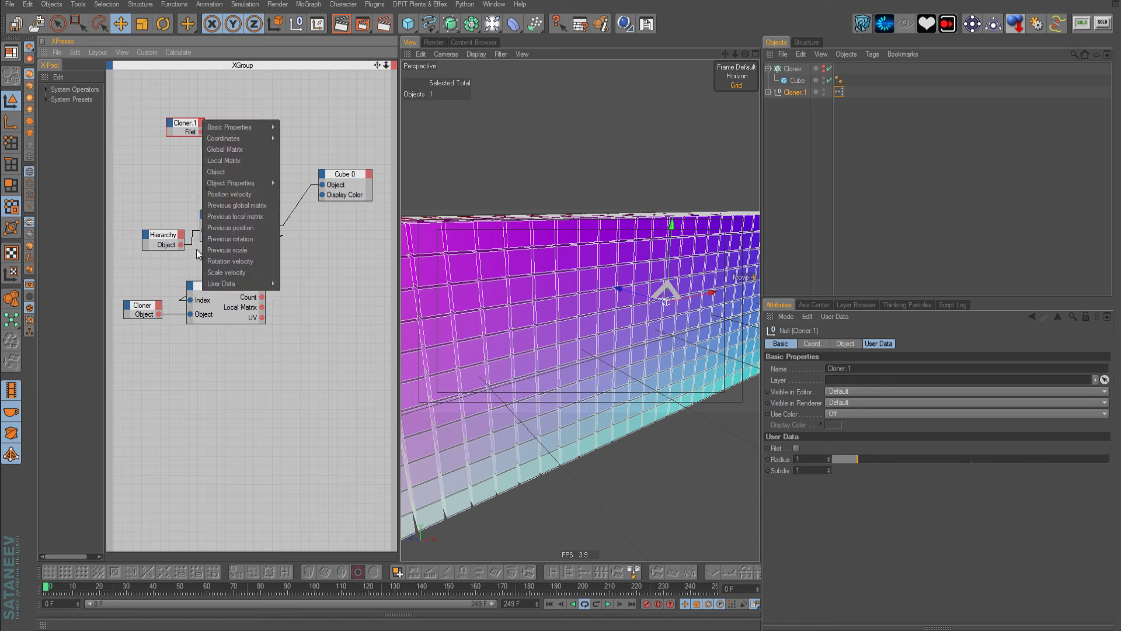
left_click(287, 294)
left_click(203, 122)
mouse_move(221, 283)
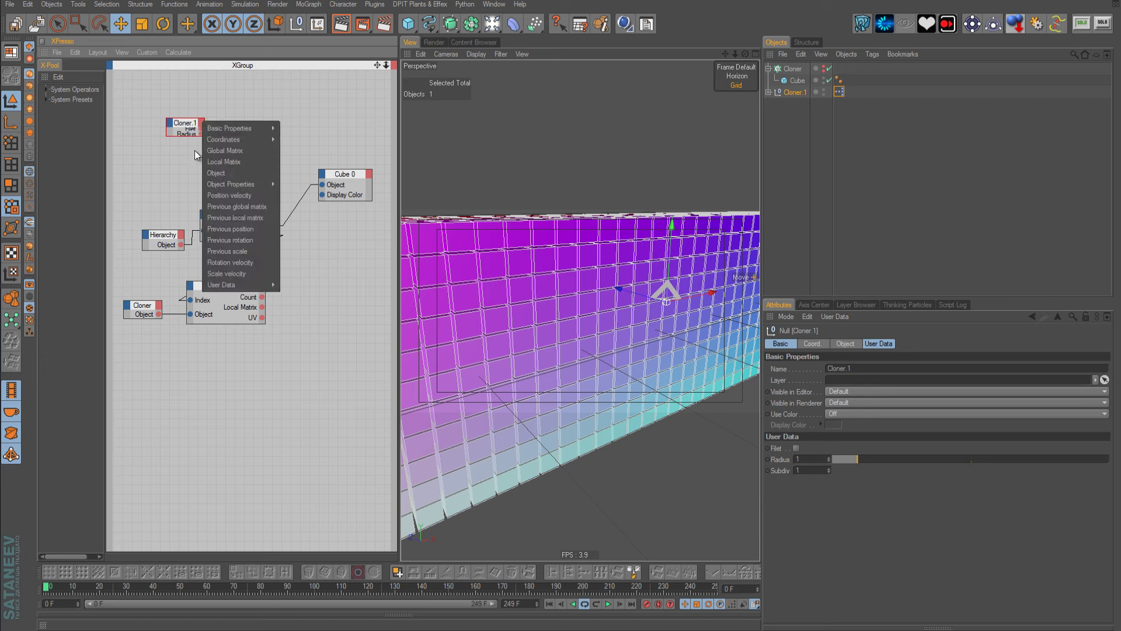
left_click(289, 305)
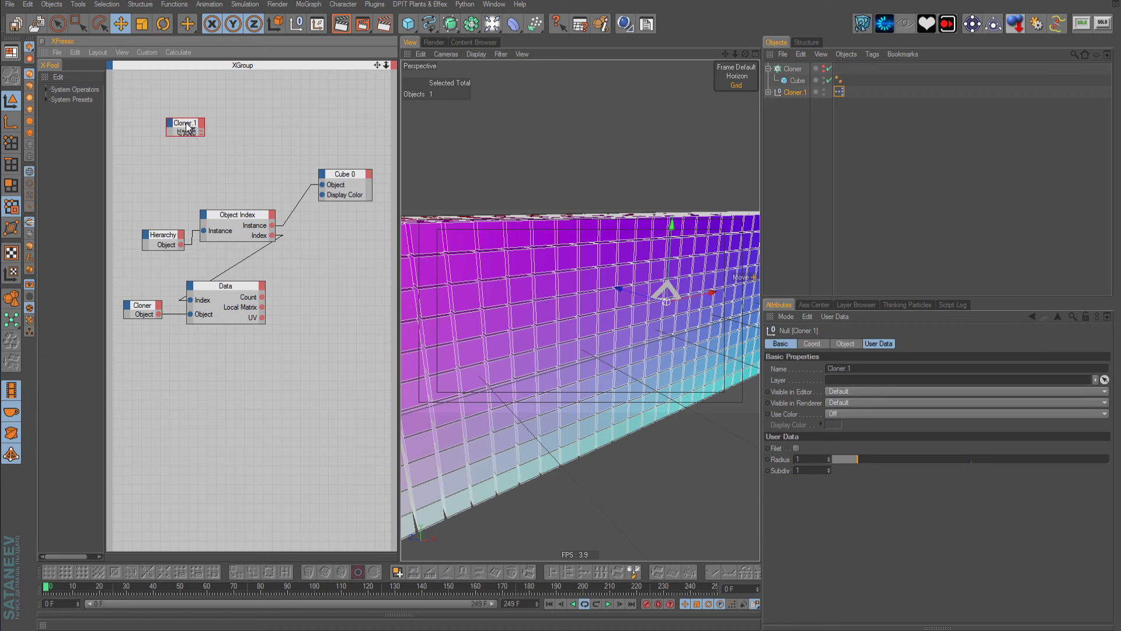
left_click_drag(187, 126, 201, 123)
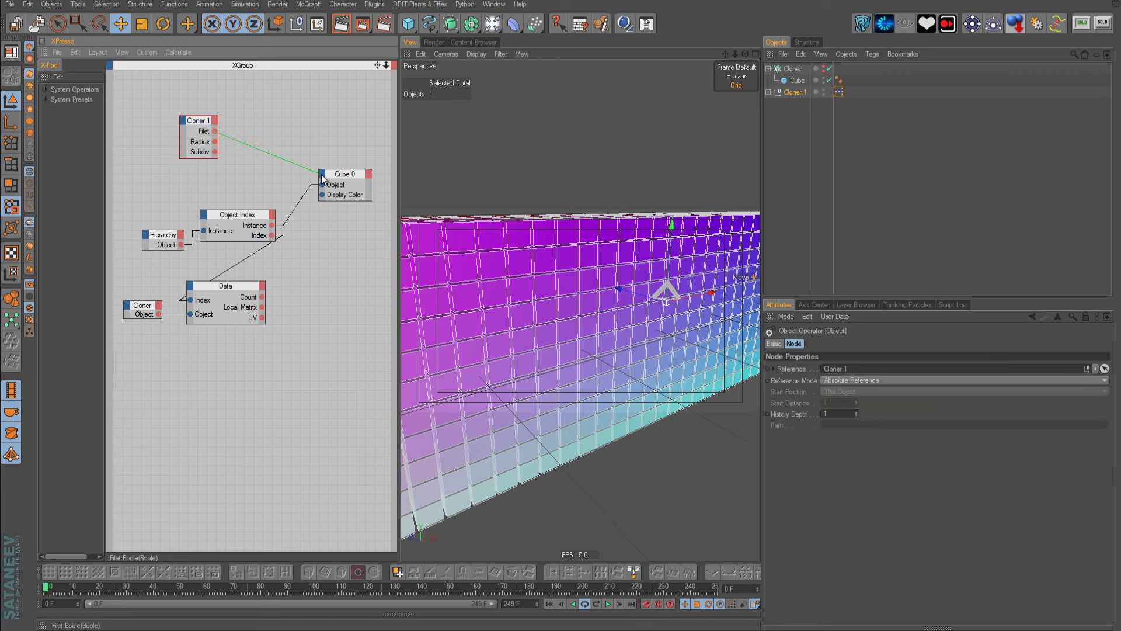
- Wire Filet, Radius and Subdiv into Cube 0's Fillet, Fillet Radius and Fillet Subdivision
left_click_drag(316, 175, 361, 237)
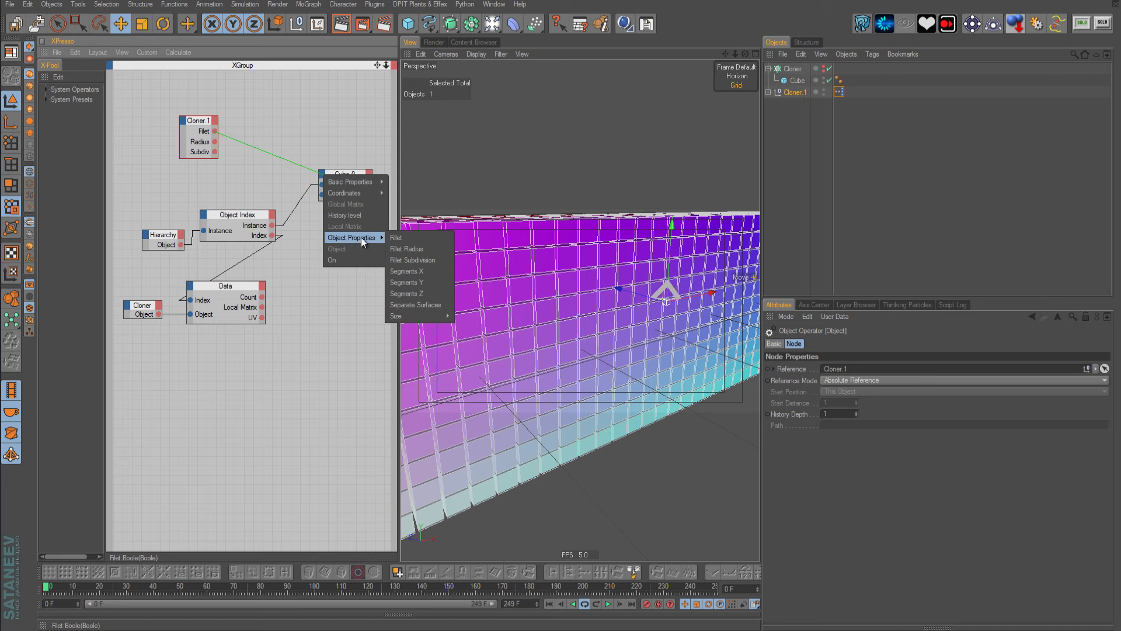
left_click(403, 239)
left_click_drag(215, 142, 320, 175)
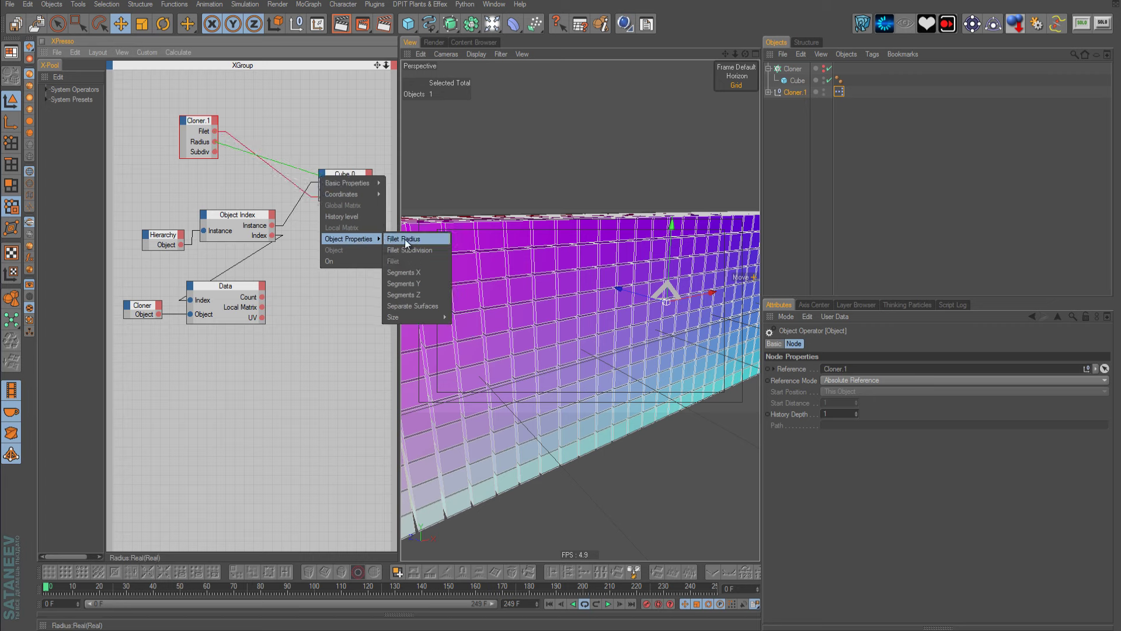
left_click(422, 239)
left_click_drag(215, 152, 322, 179)
left_click(426, 250)
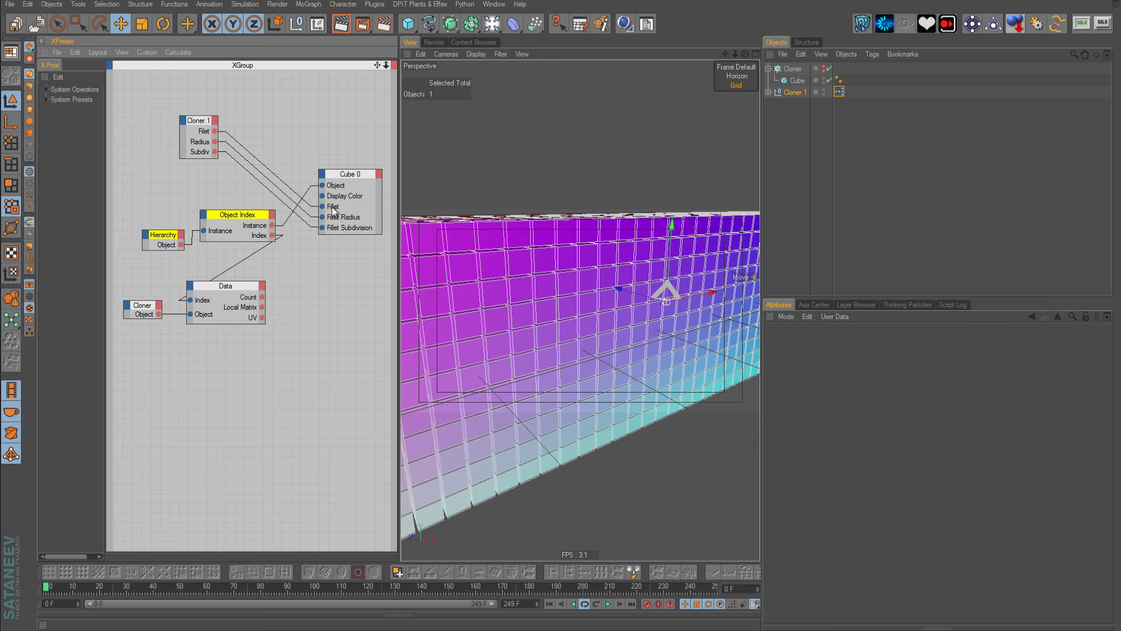
- Reorder Cube 0's Display Color and Object ports and move the node up
left_click_drag(334, 197, 339, 235)
left_click_drag(334, 193, 336, 263)
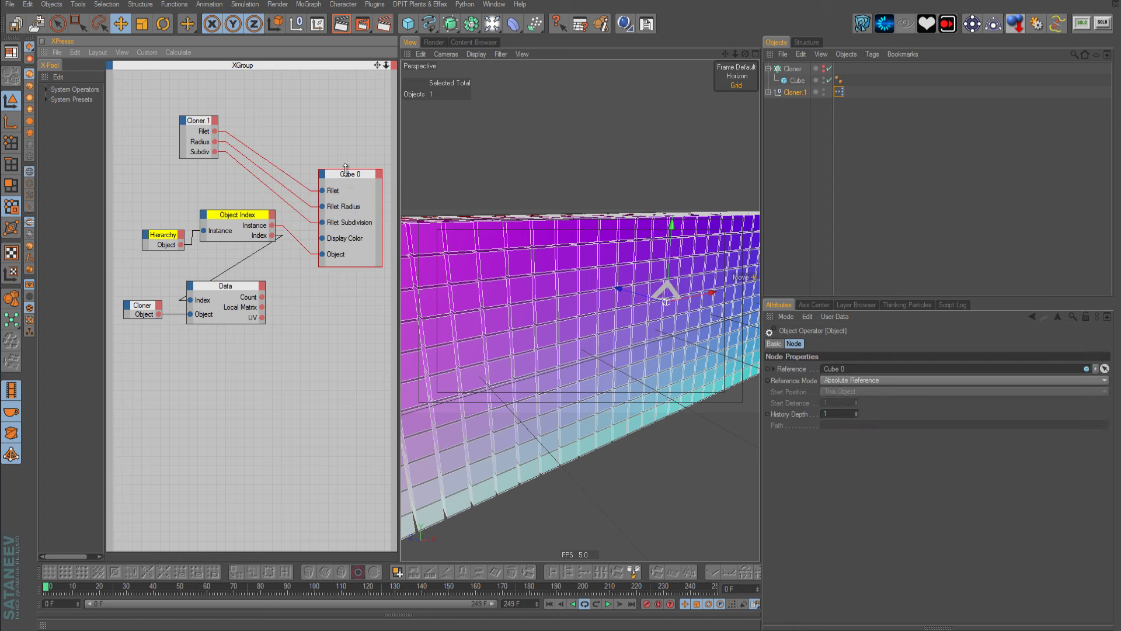
left_click_drag(346, 175, 346, 148)
- Turn on Filet for Cloner.1 with Radius 0.3 and Subdiv 3
scroll(521, 241, "up", 3)
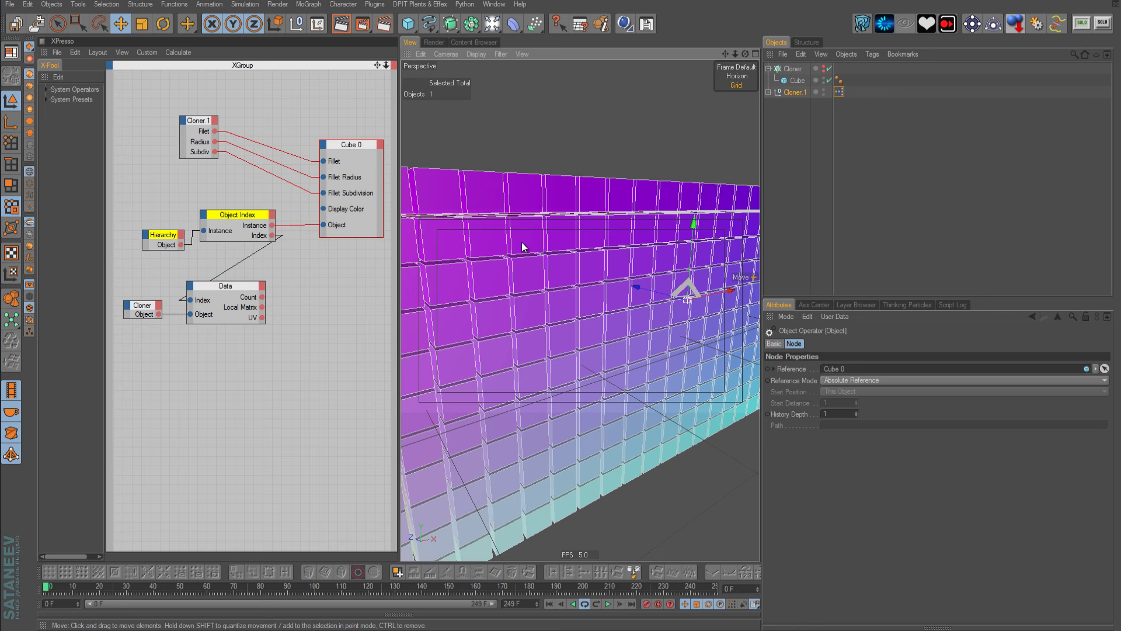
scroll(512, 226, "down", 2)
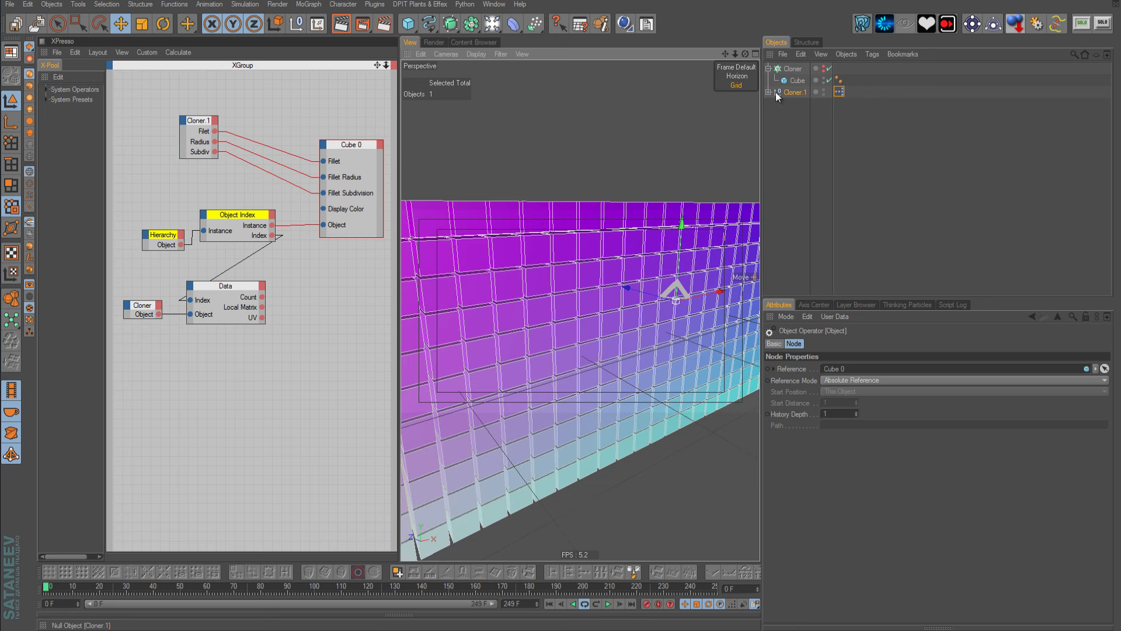
left_click(791, 93)
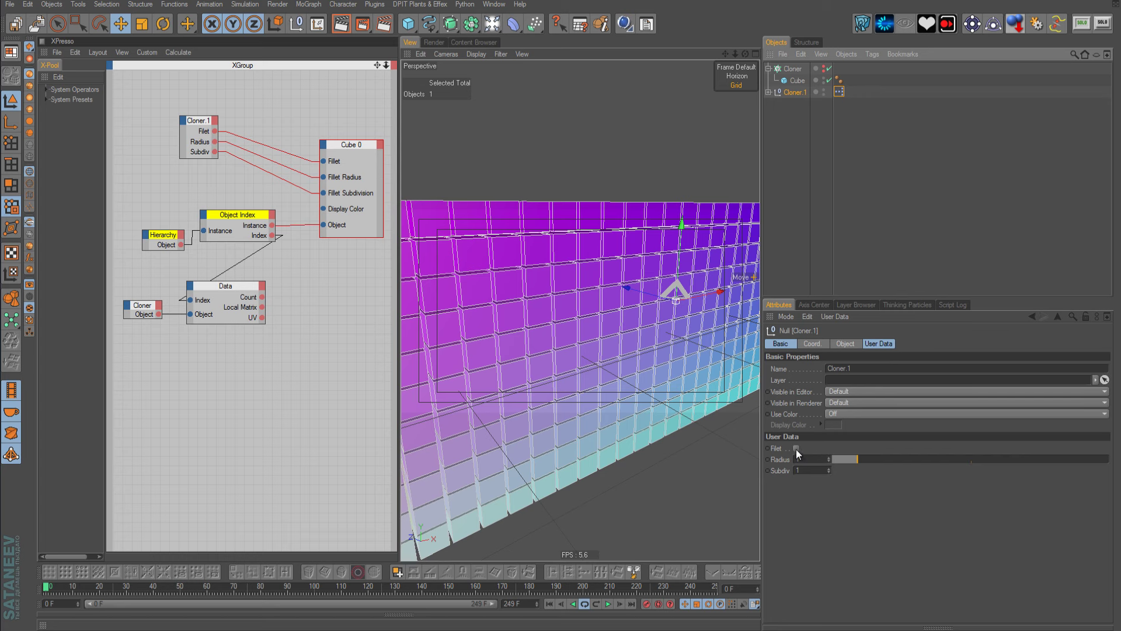
left_click(796, 448)
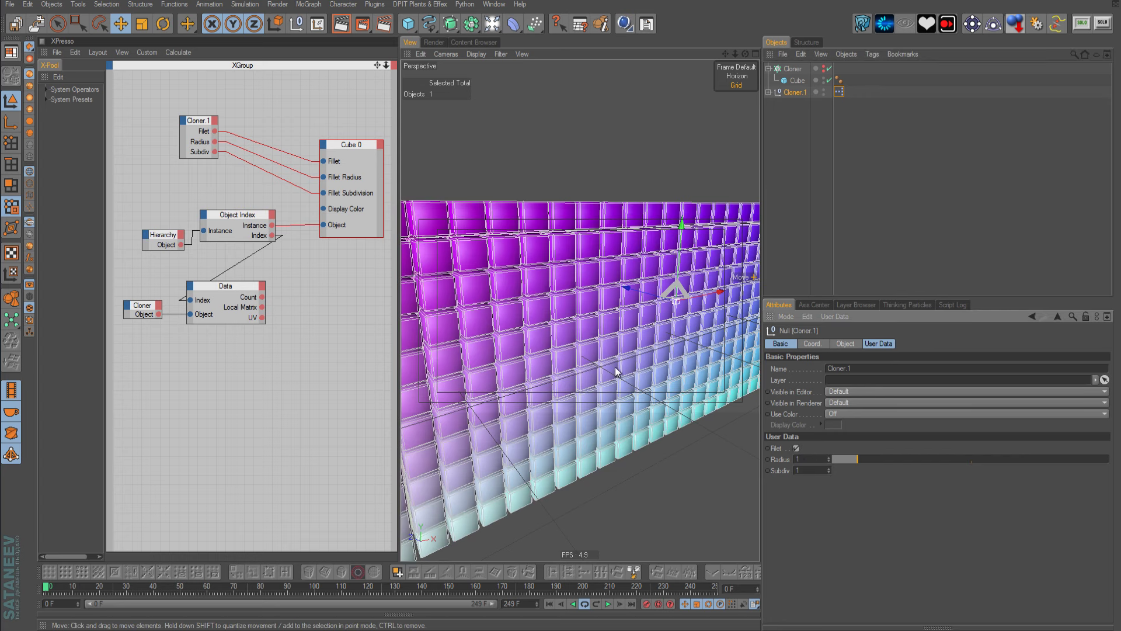
scroll(614, 366, "up", 2)
scroll(614, 365, "up", 5)
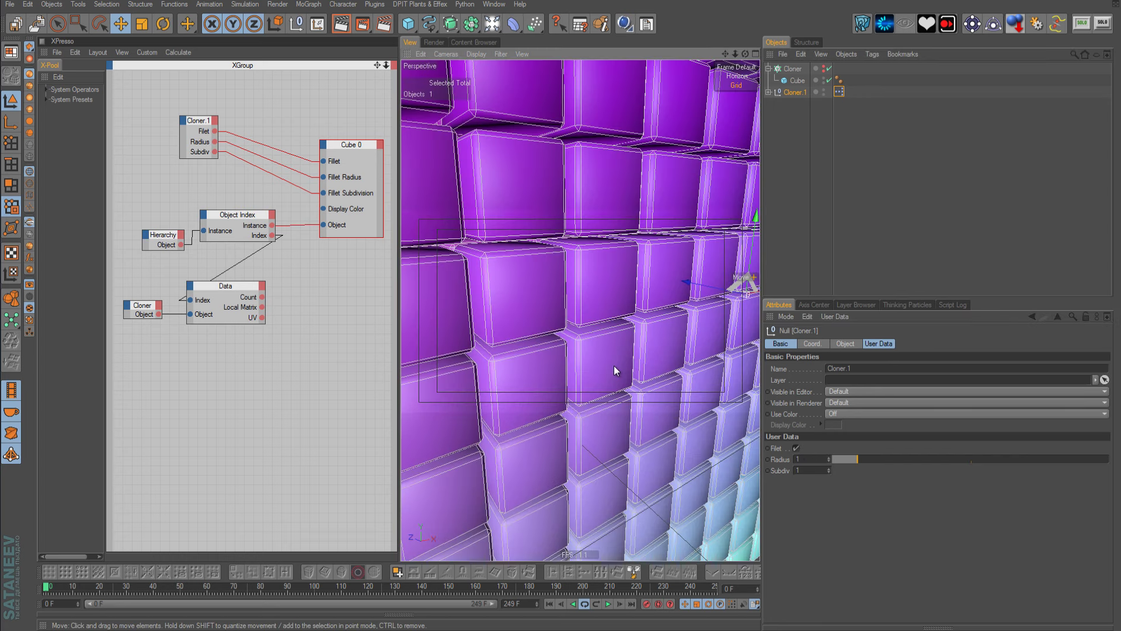
left_click(827, 463)
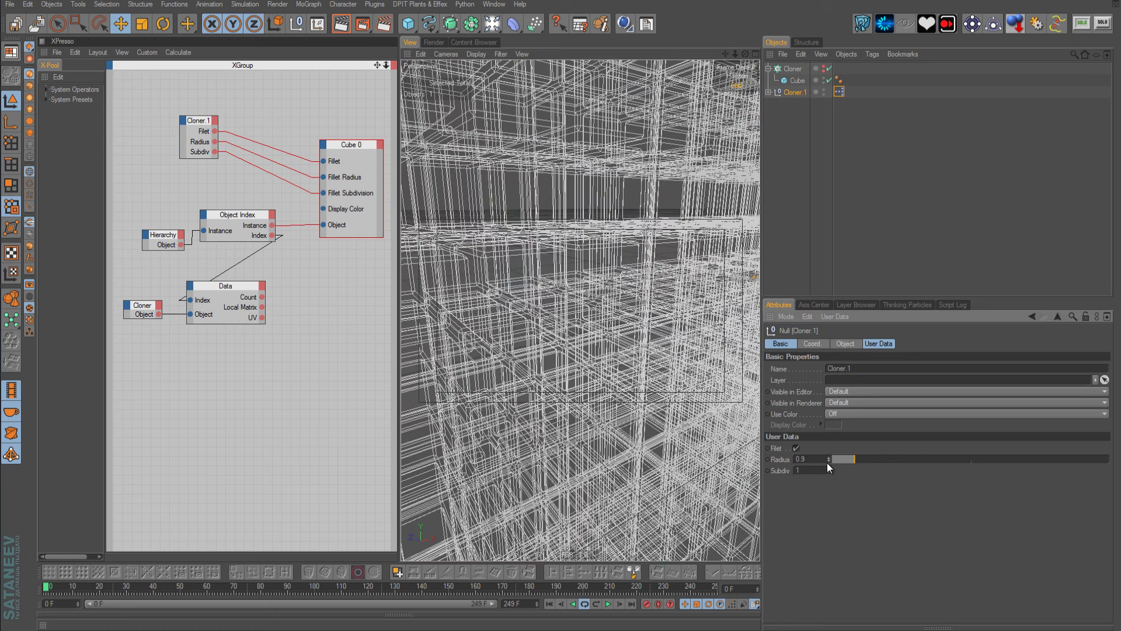
left_click_drag(827, 462, 636, 462)
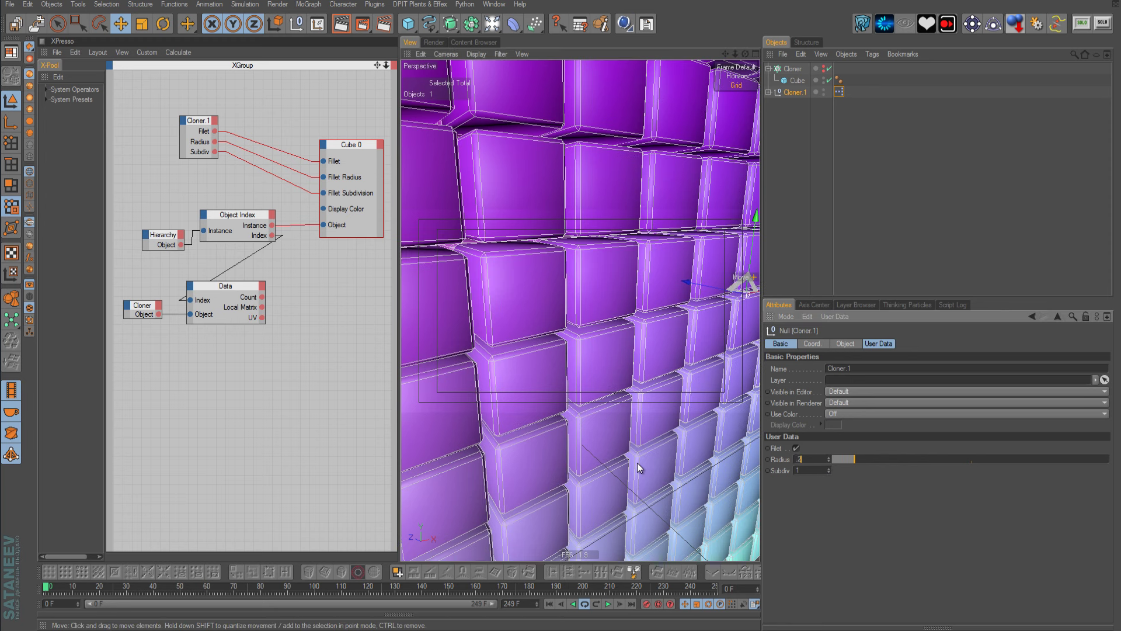
left_click(829, 459)
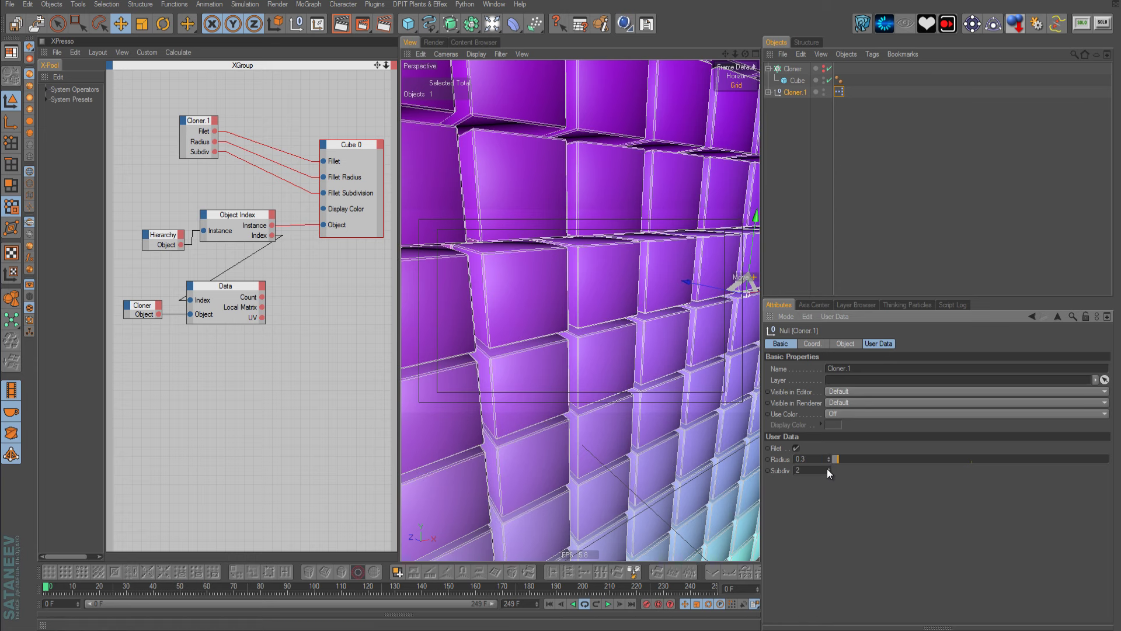
left_click(827, 468)
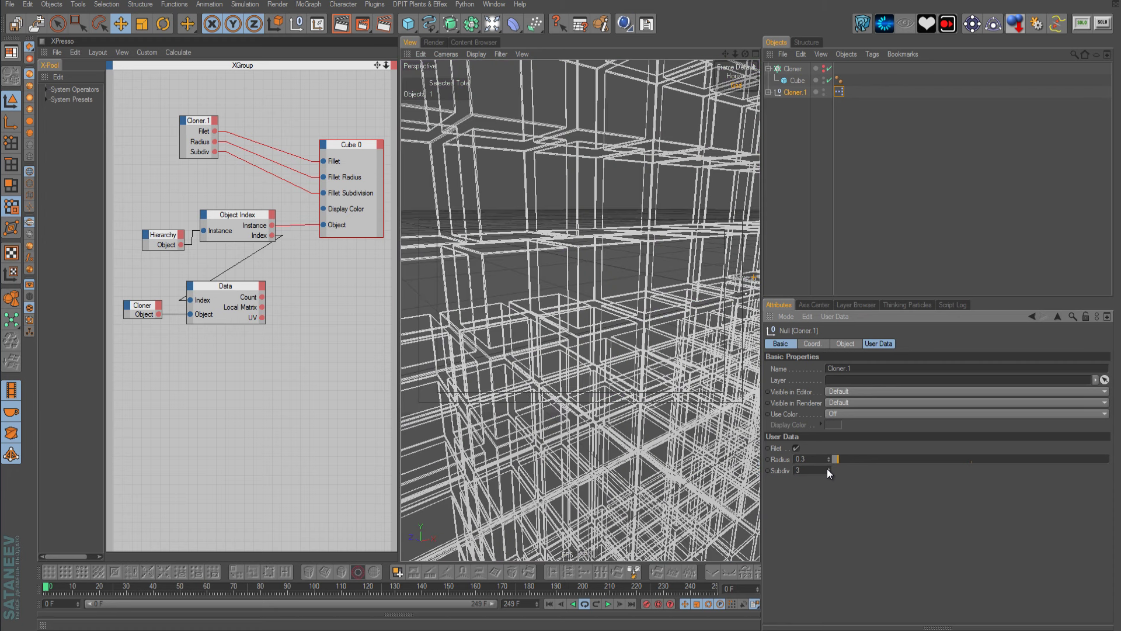
- Render a preview, switch Filet back off, and close the XPresso editor
scroll(551, 383, "down", 2)
scroll(551, 379, "down", 4)
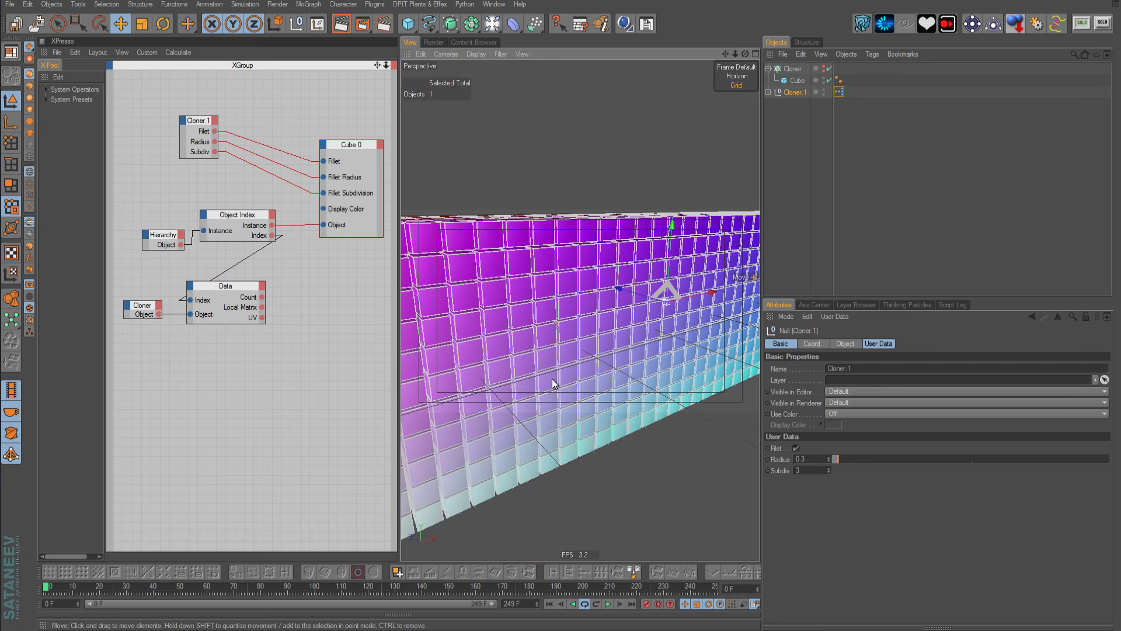
key("ctrl+r")
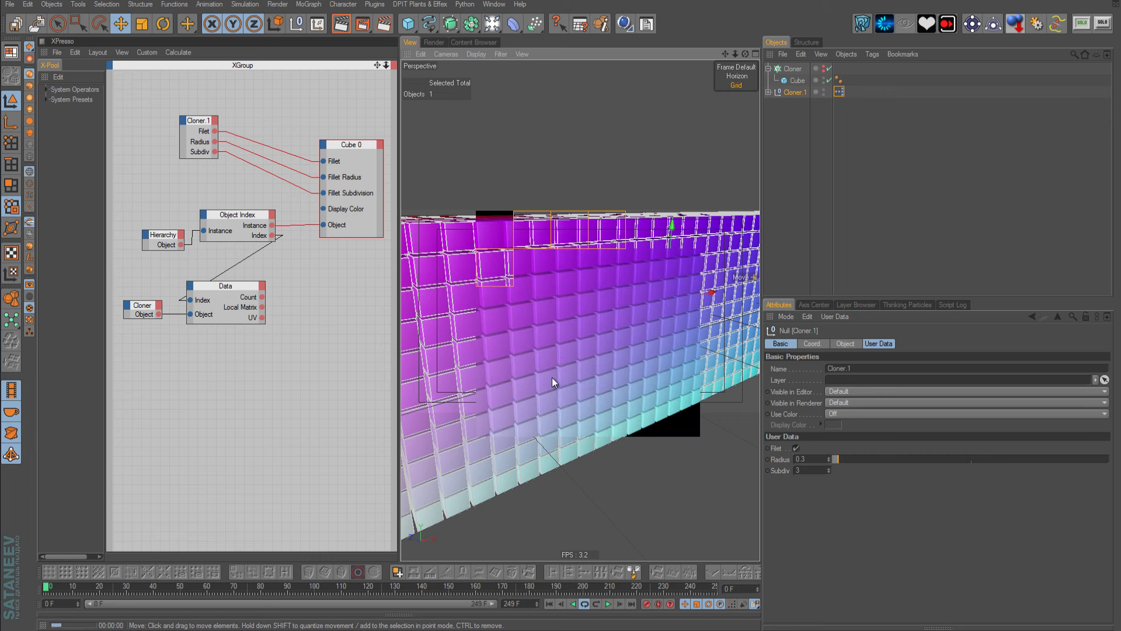
left_click(796, 448)
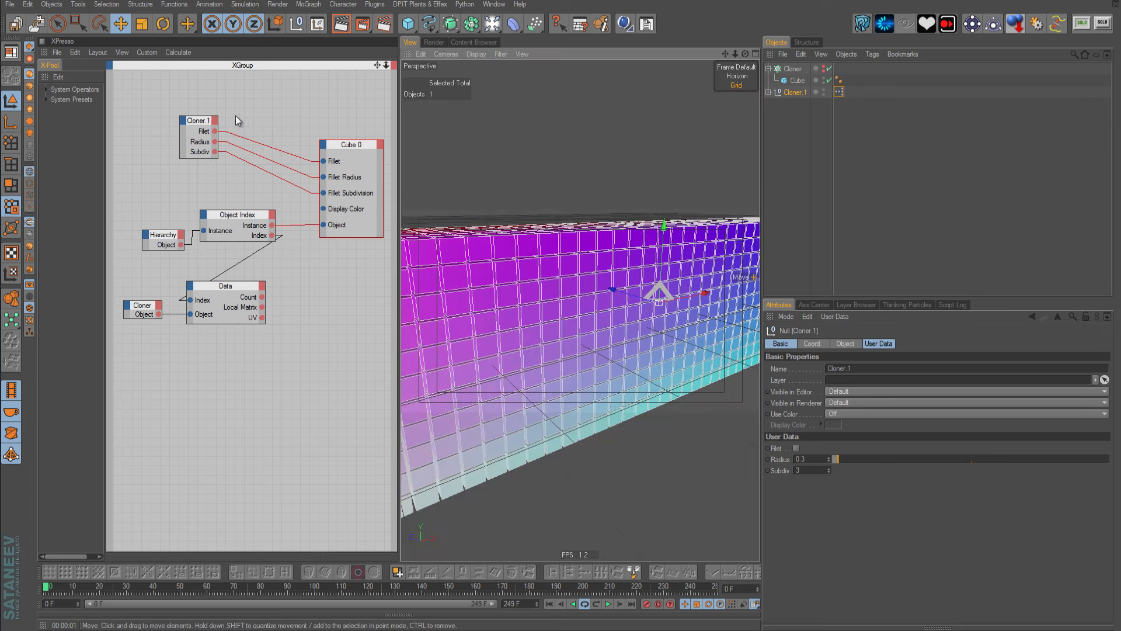
left_click(45, 54)
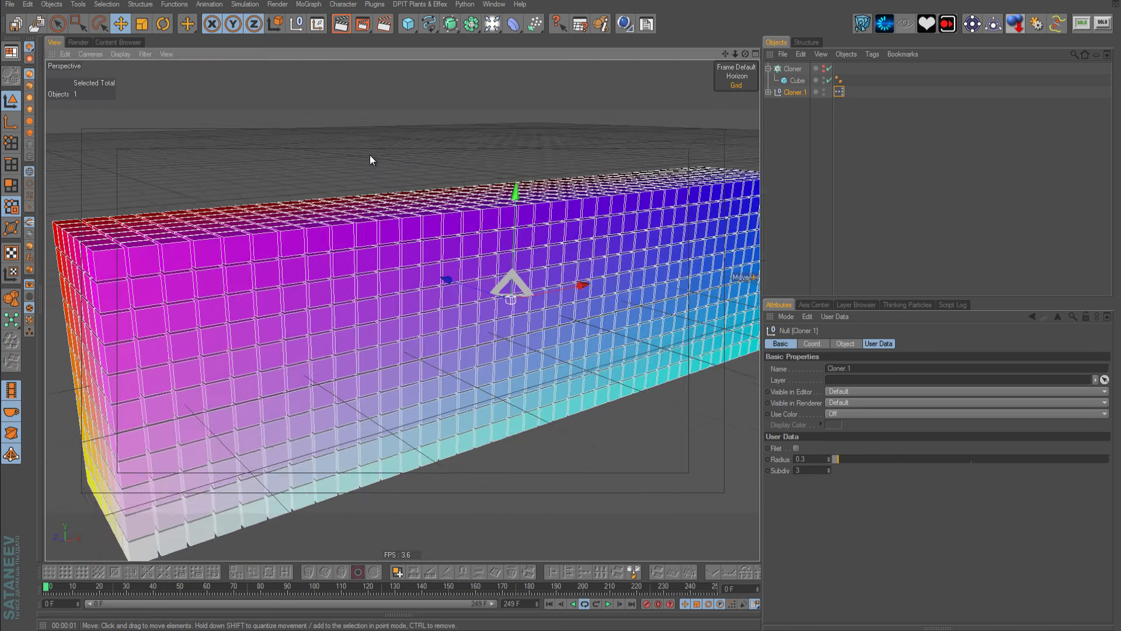
- Maximise the Front view and move the cube wall down slightly
left_click_drag(370, 156, 388, 156, "alt")
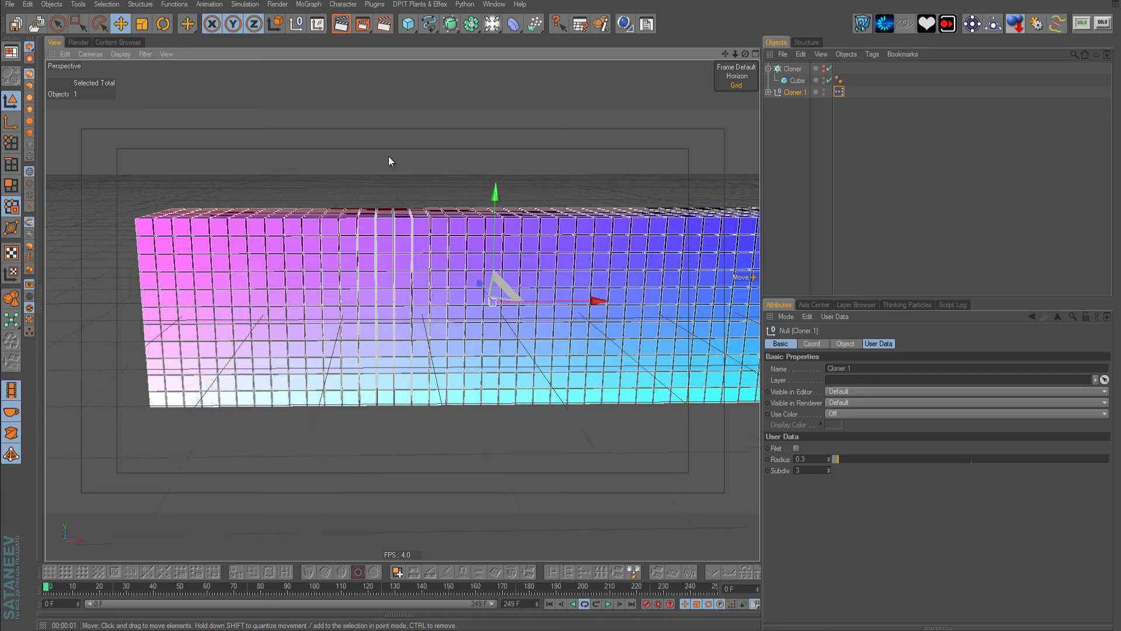
middle_click(604, 177)
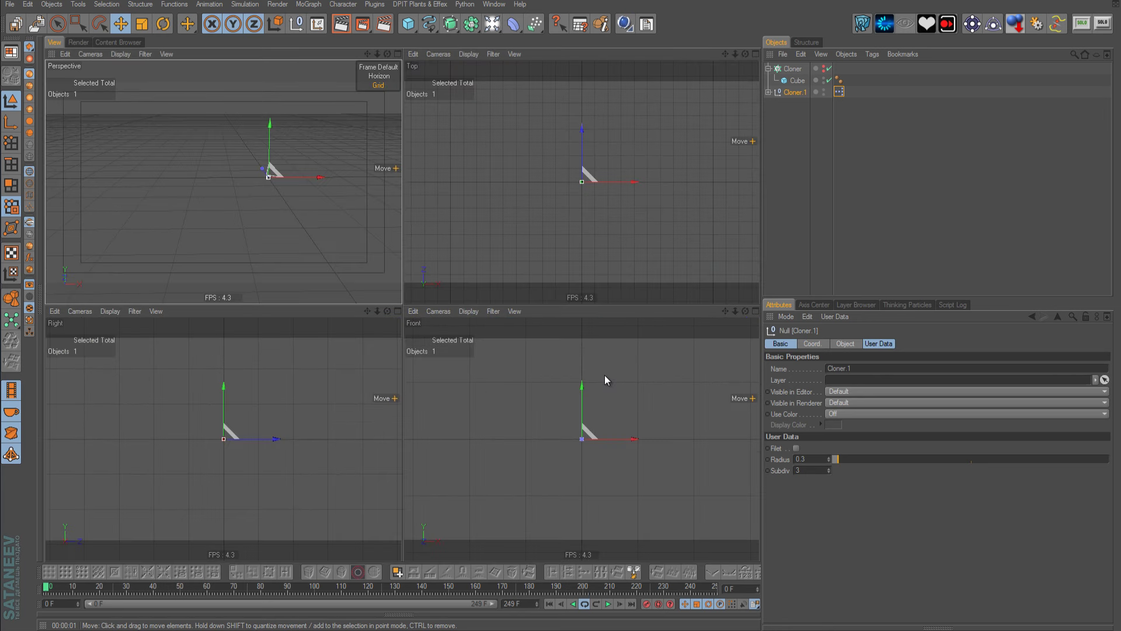
middle_click(604, 375)
scroll(572, 327, "down", 1)
scroll(571, 324, "down", 1)
left_click_drag(538, 290, 562, 313)
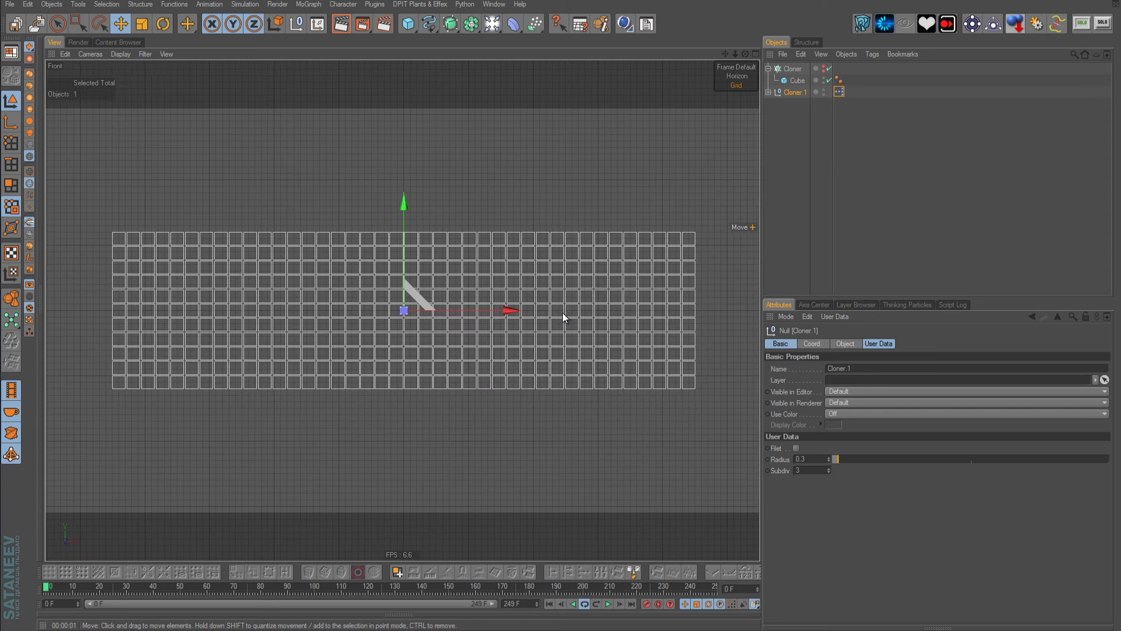
- Add a Text object reading COLOR in the DisplayOTF font
left_click_drag(429, 24, 595, 119)
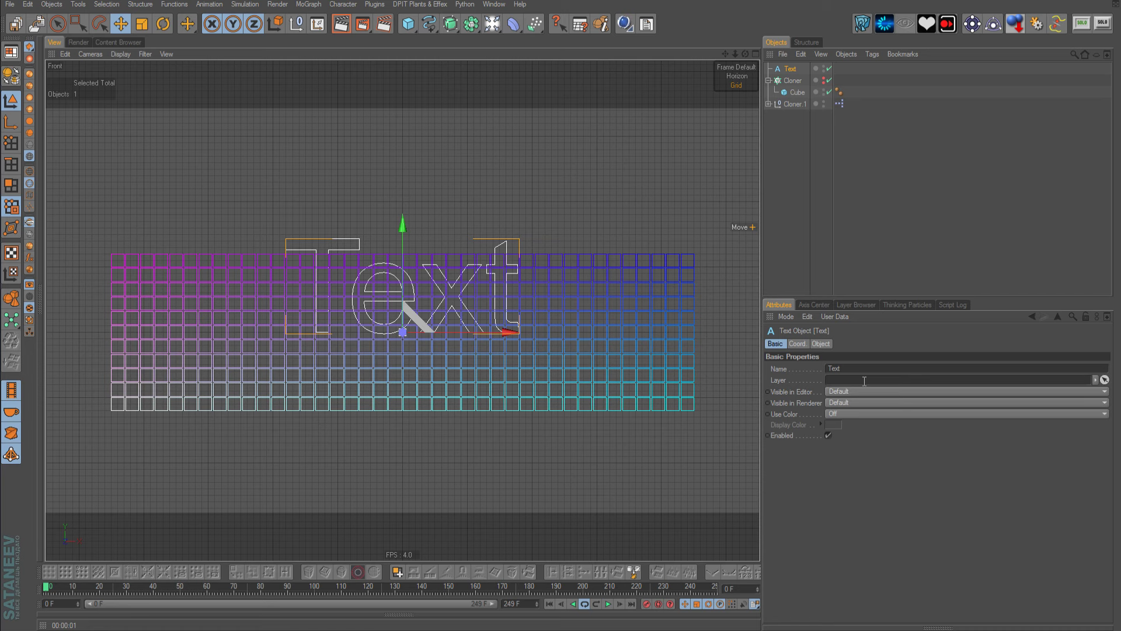
left_click(820, 344)
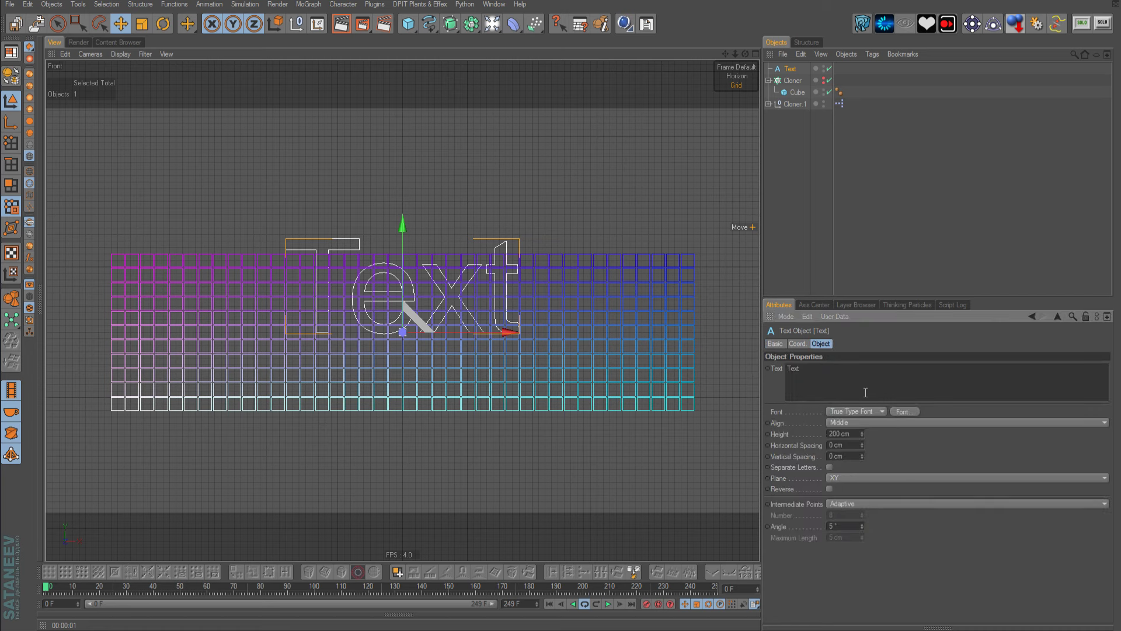
left_click(836, 369)
type("COLOR")
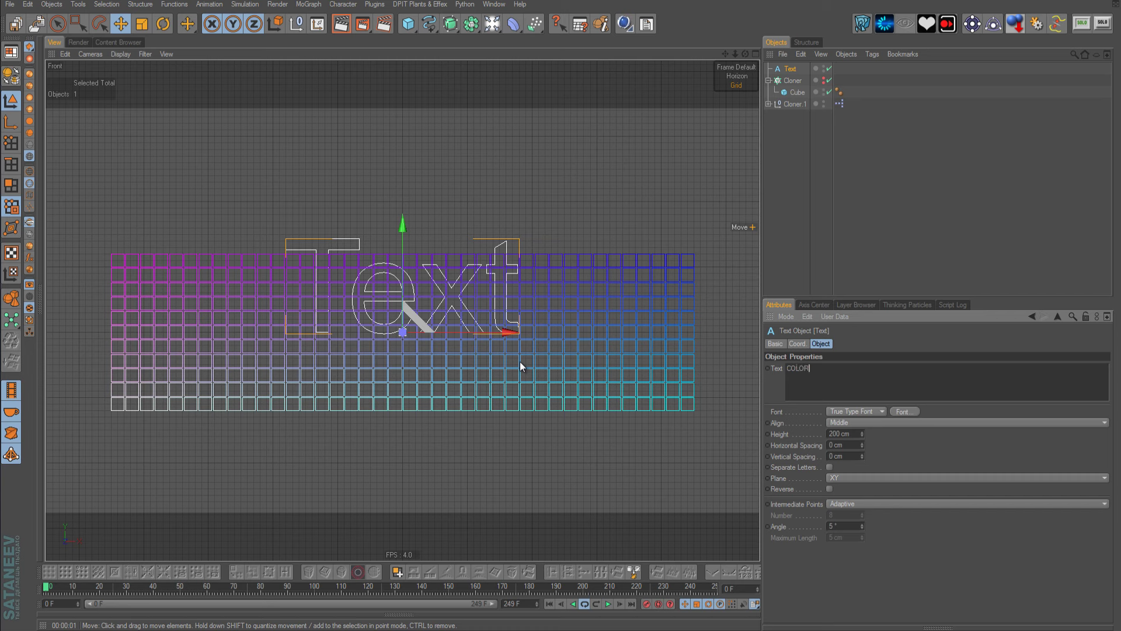
left_click(901, 409)
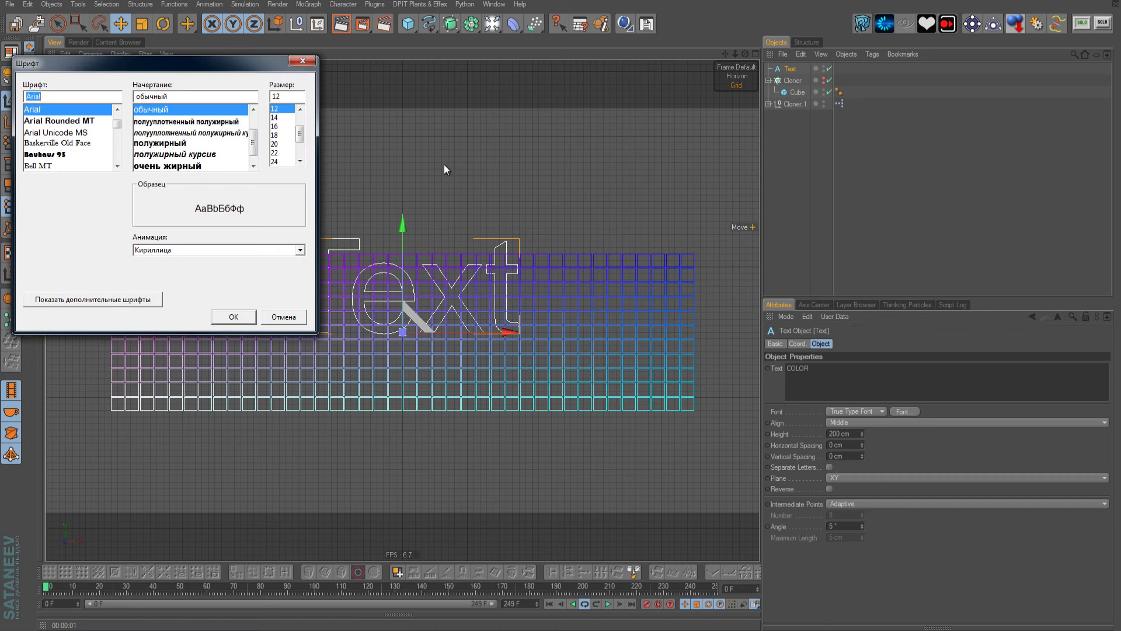
type("di")
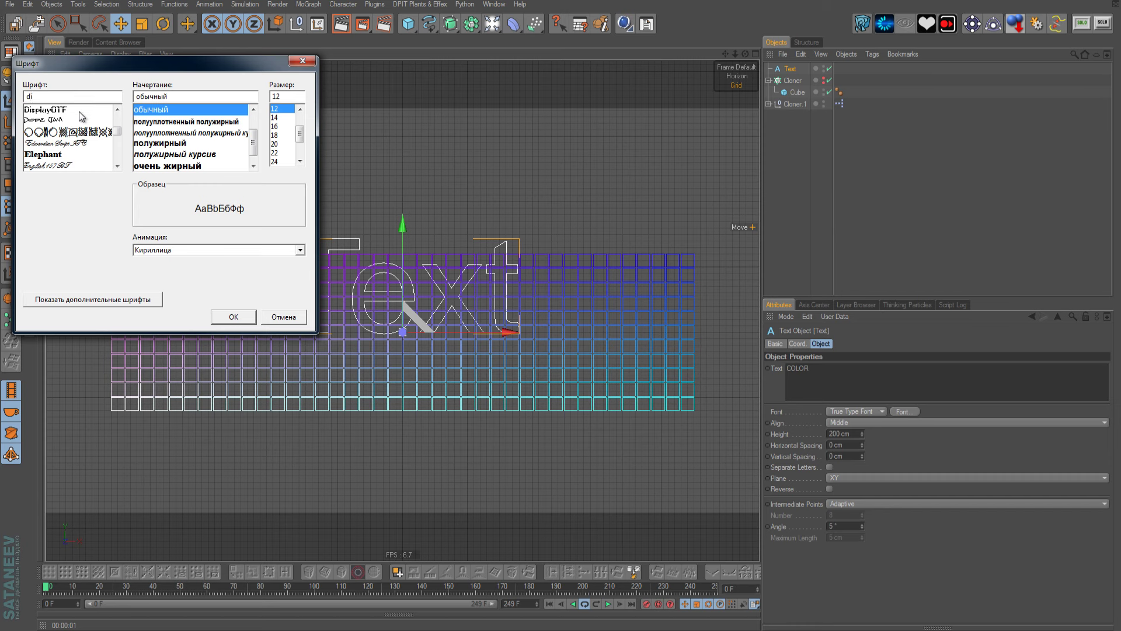
left_click(65, 111)
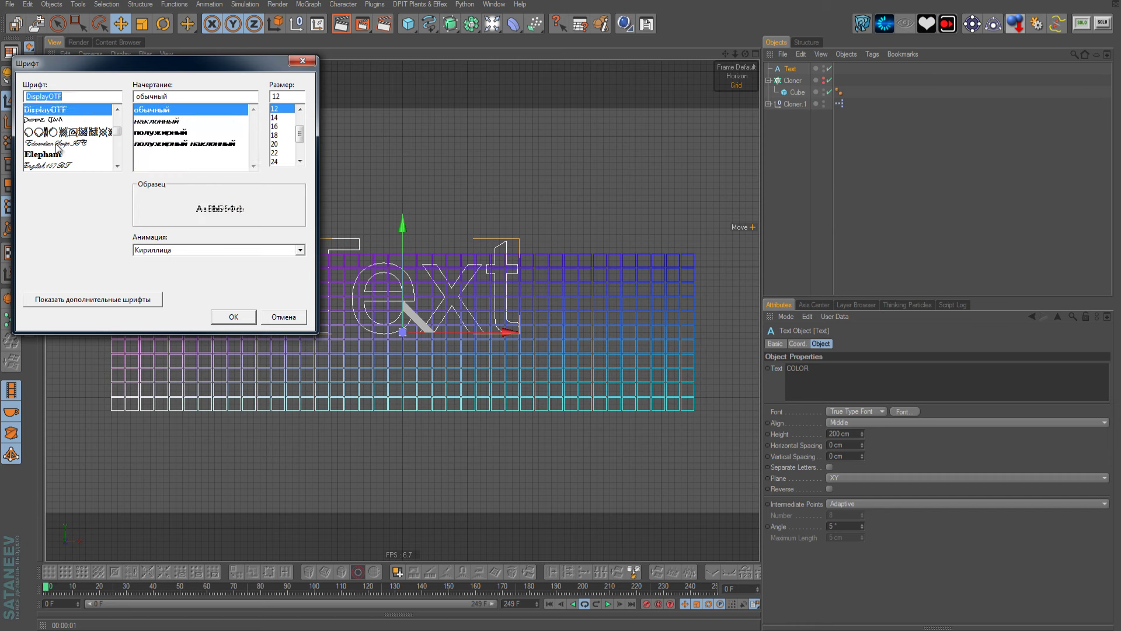
left_click(230, 319)
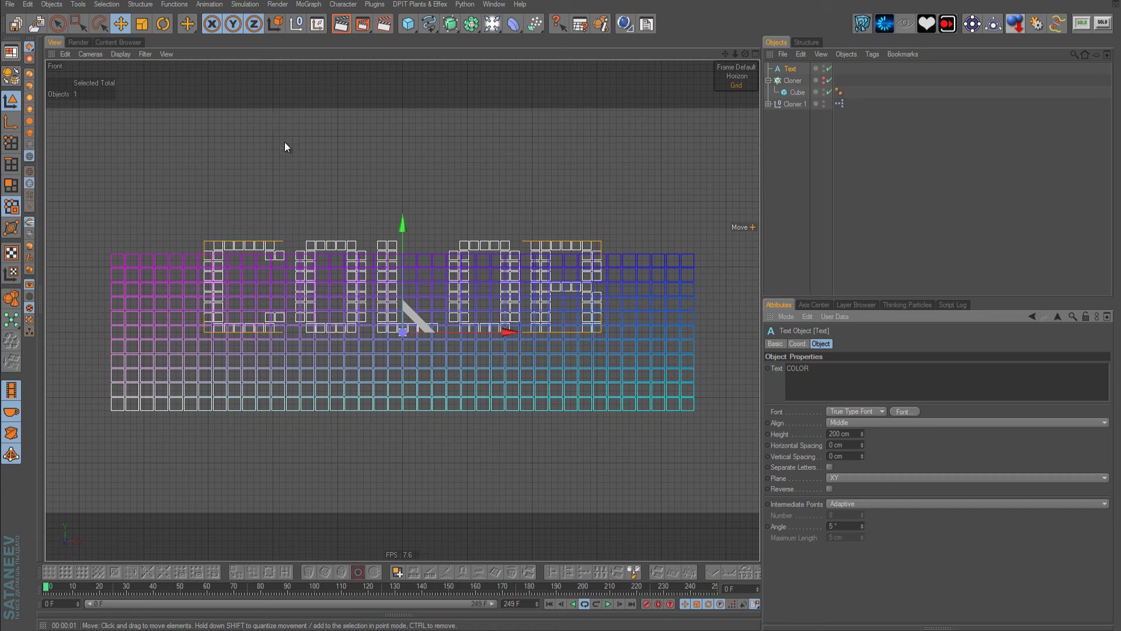
- Enlarge the COLOR text and position it over the cube wall
left_click_drag(397, 225, 559, 315)
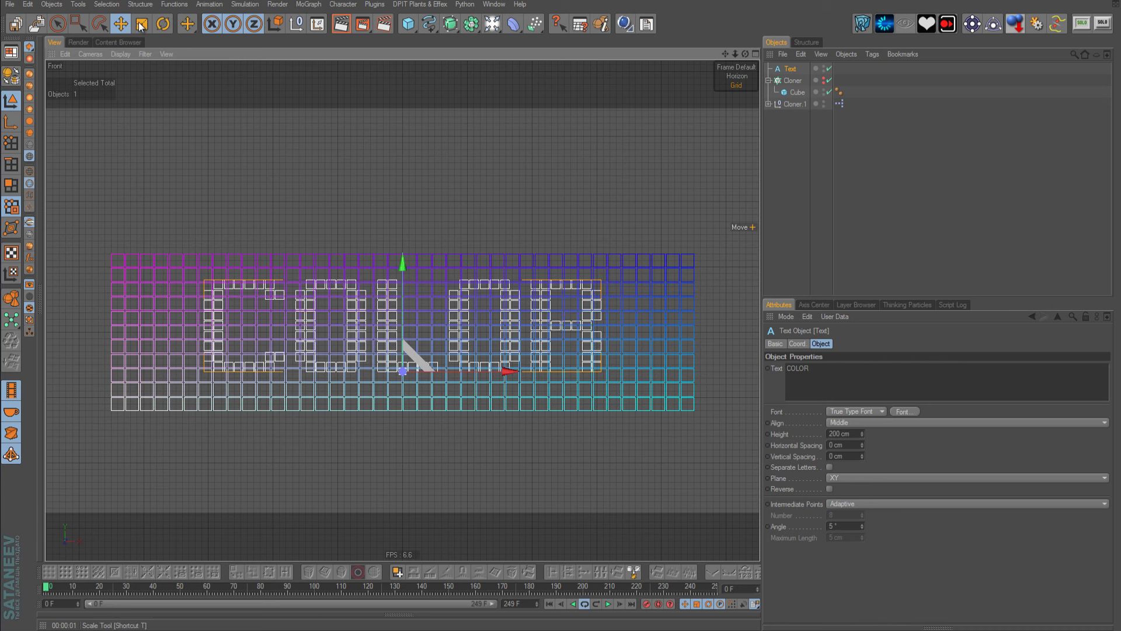
key("t")
left_click_drag(608, 307, 563, 315)
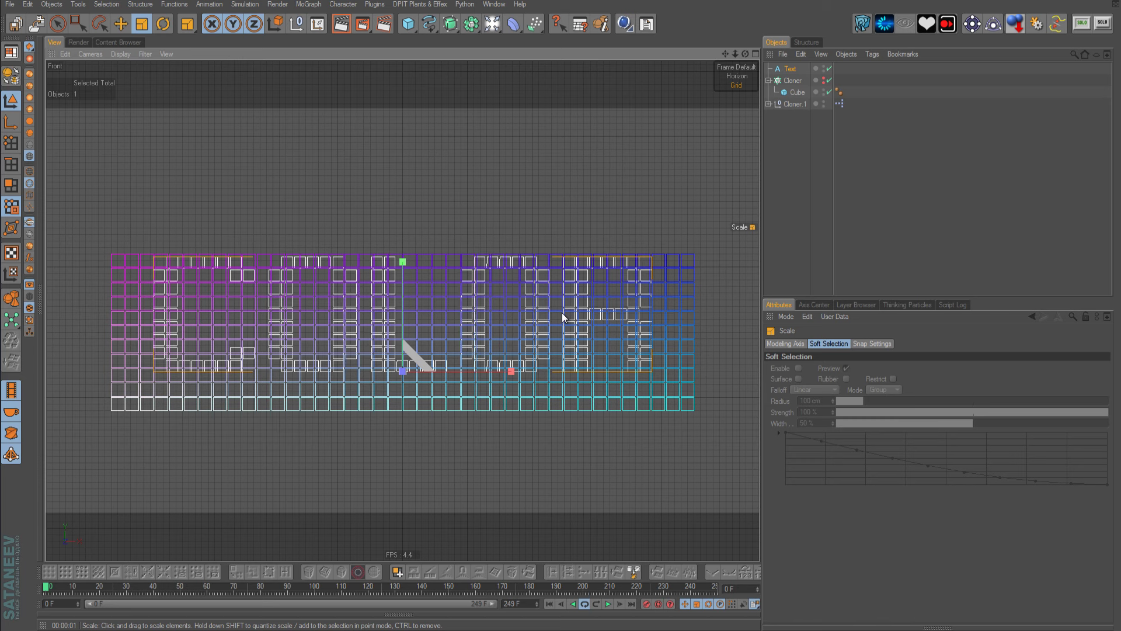
left_click_drag(561, 310, 570, 310)
key("9")
left_click_drag(402, 261, 560, 310)
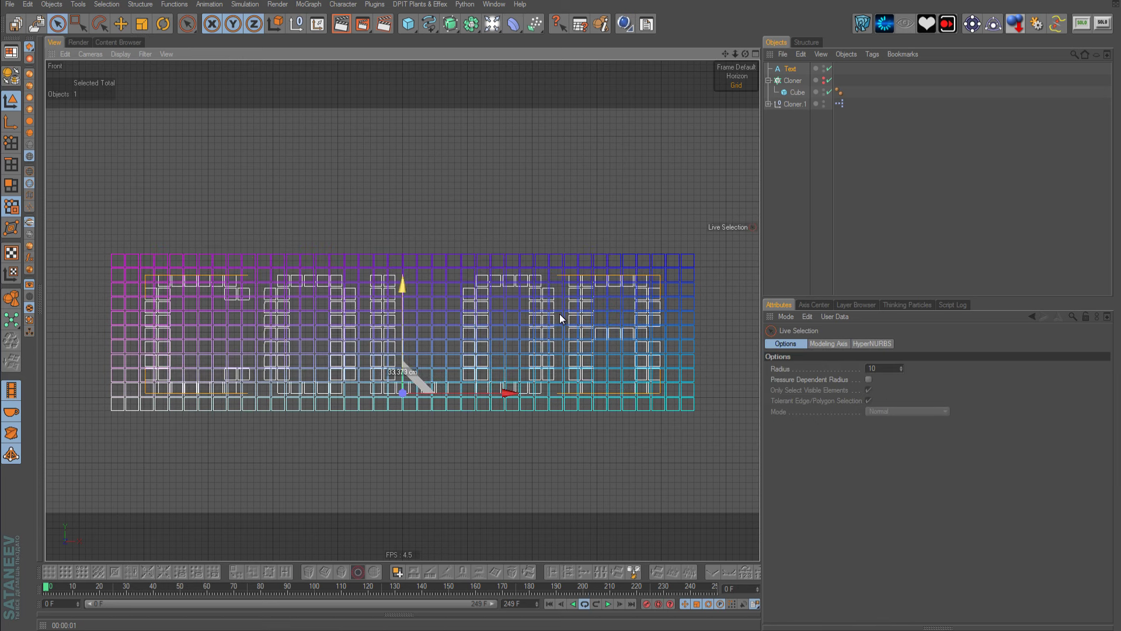
- Scale up the gradient cube grid and lift the white letter cubes above it
key("t")
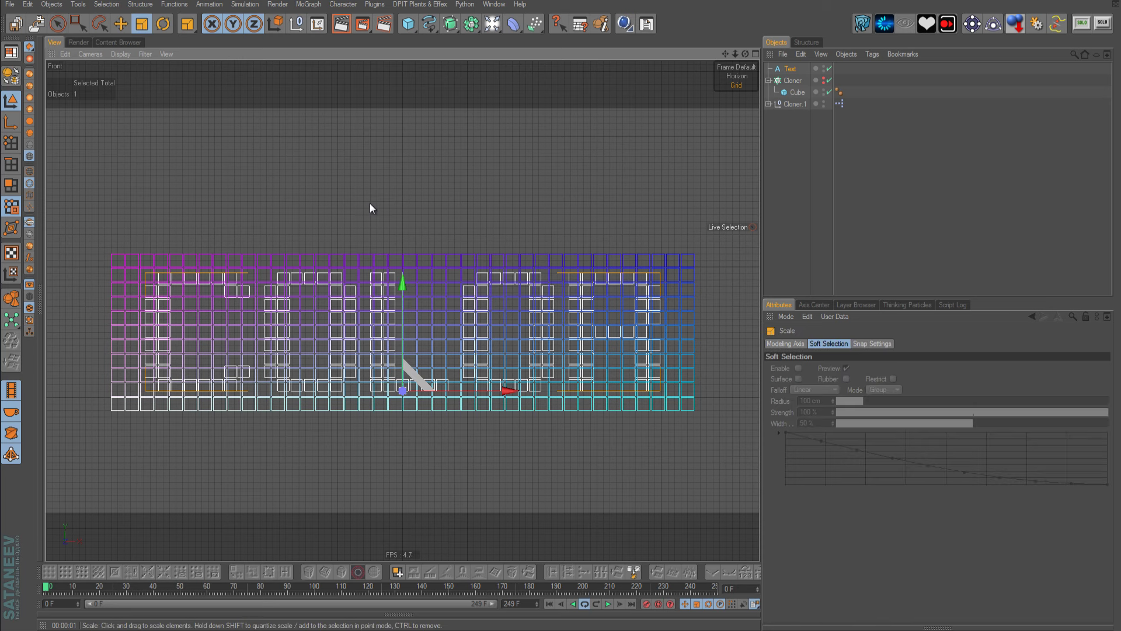
left_click_drag(561, 313, 564, 313)
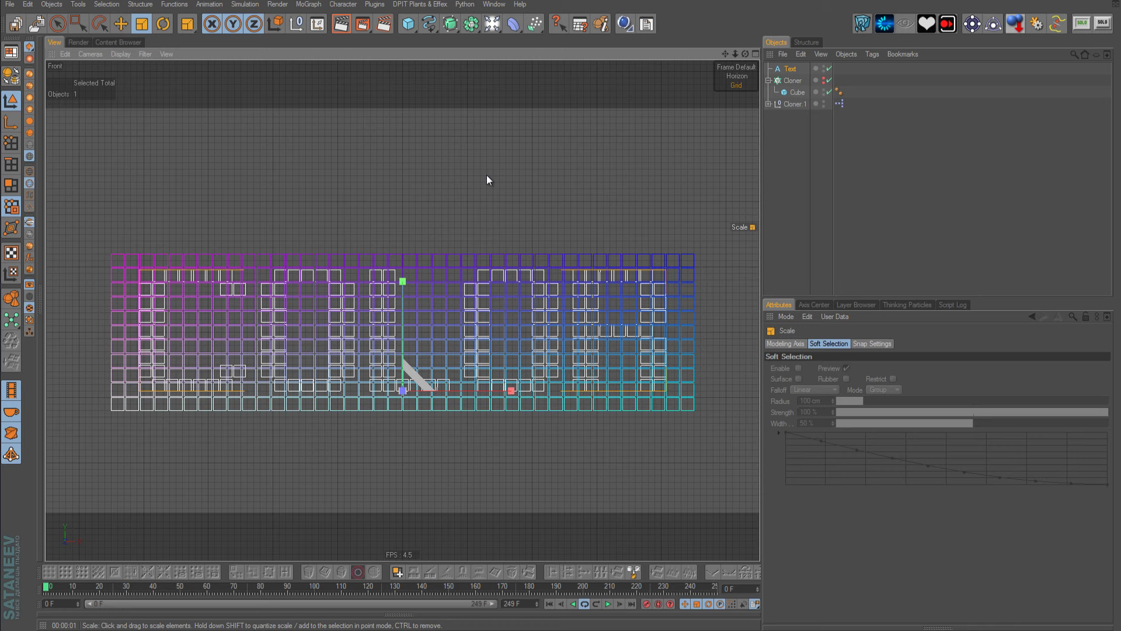
left_click_drag(479, 175, 489, 180)
key("space")
left_click_drag(398, 306, 398, 259)
left_click_drag(563, 288, 560, 320)
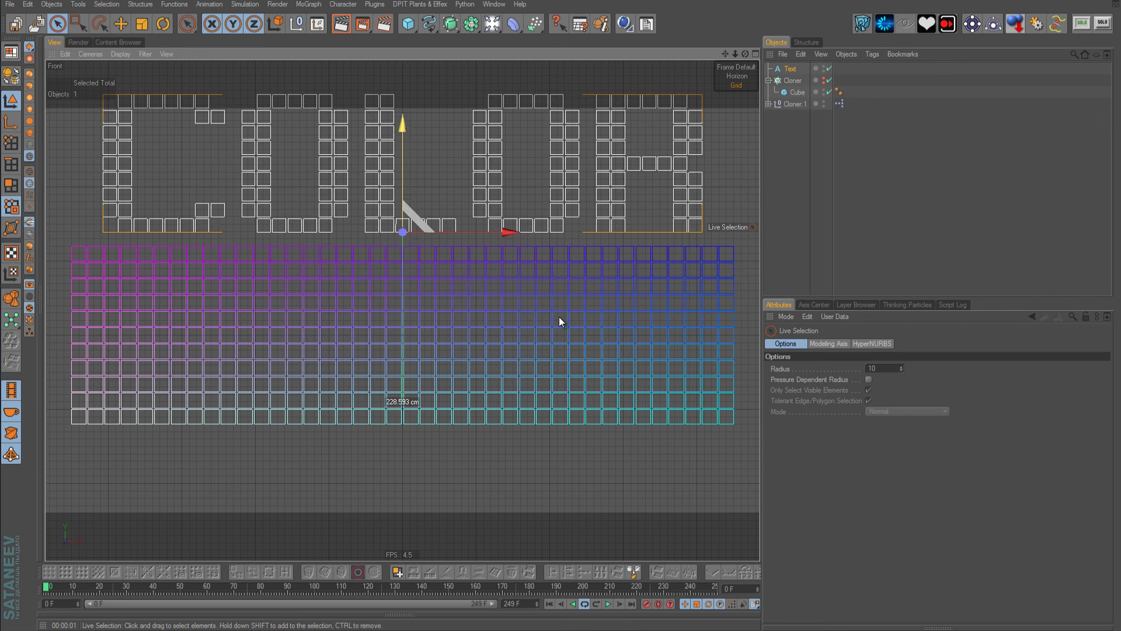
- Switch to Rectangle Selection and select the Cloner.1 gradient cube group
scroll(435, 282, "down", 1)
scroll(435, 283, "down", 2)
scroll(436, 283, "up", 1)
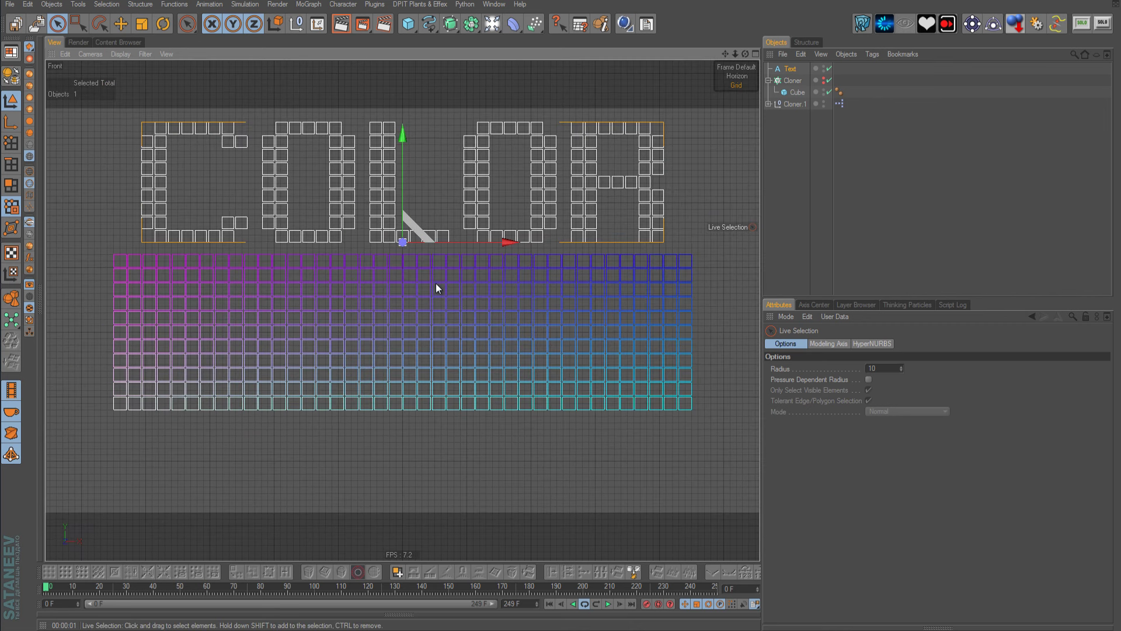
left_click(77, 23)
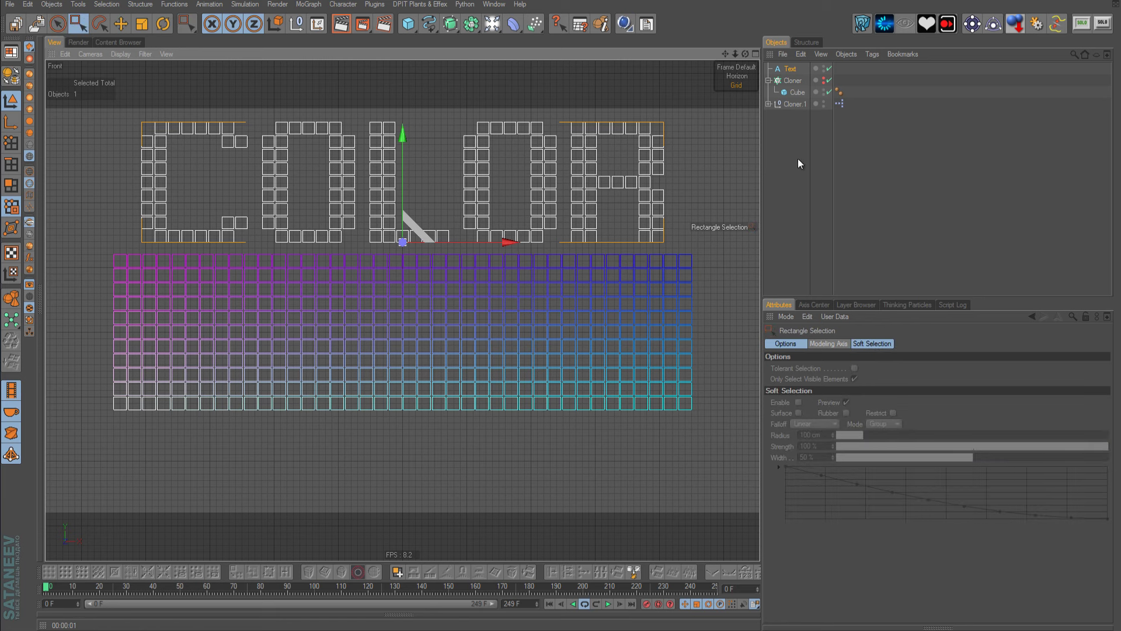
left_click(799, 104)
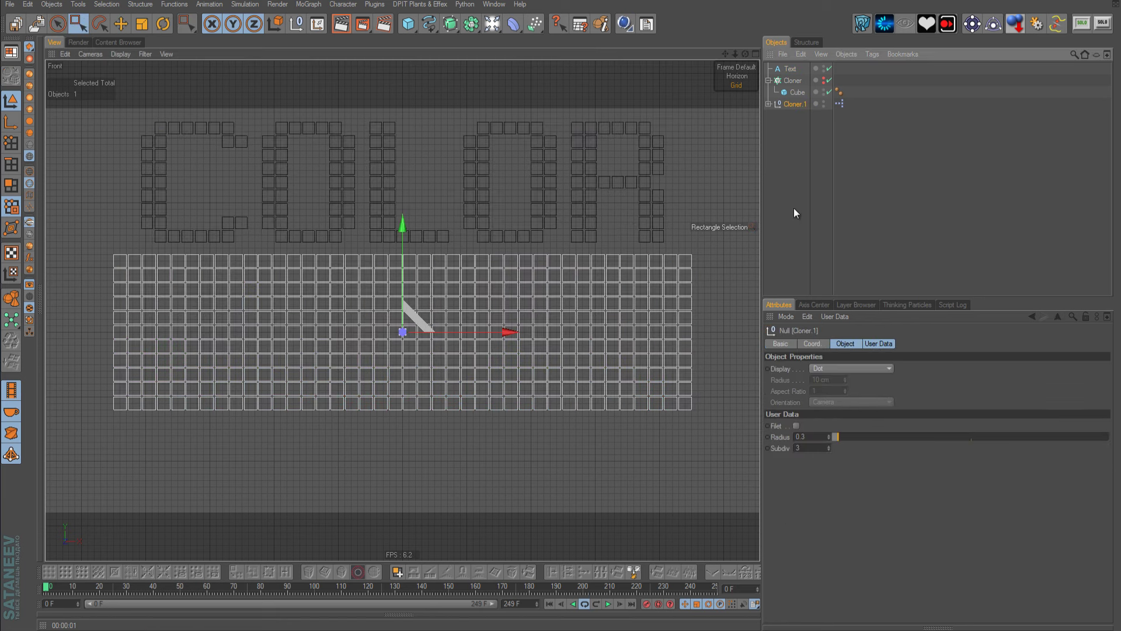
mouse_move(514, 271)
middle_mouse_down()
mouse_move(560, 312)
mouse_move(537, 313)
middle_mouse_up()
- Delete the leftmost and rightmost columns of gradient cubes
left_click_drag(96, 225, 130, 474)
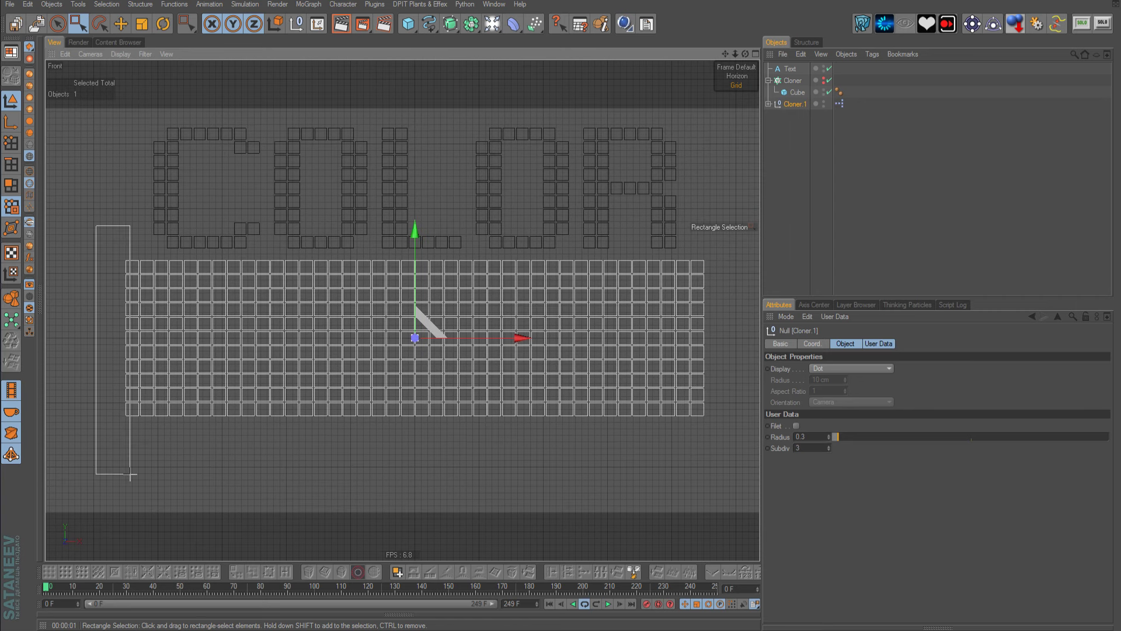
left_click_drag(130, 474, 150, 476)
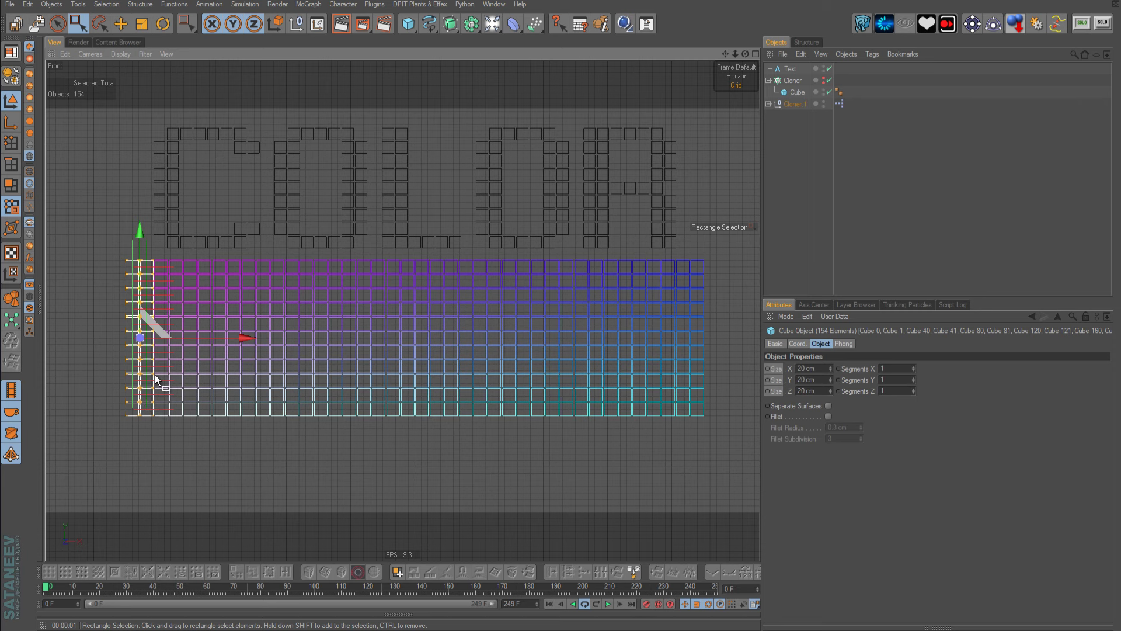
key("Delete")
left_click_drag(729, 247, 685, 449)
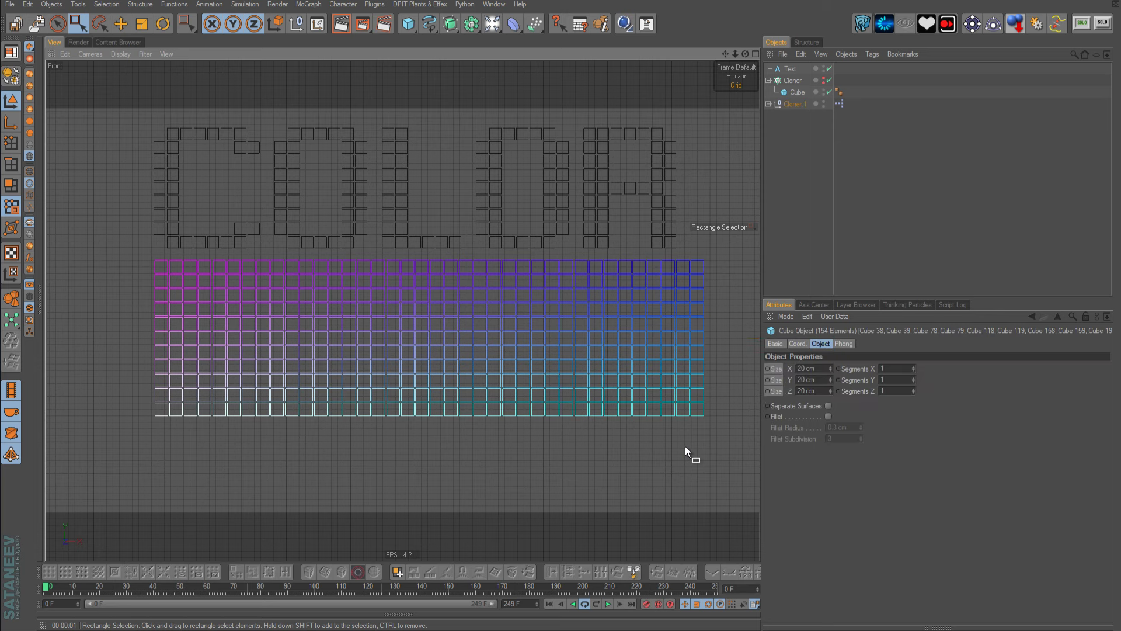
key("Delete")
- Delete the four corner cubes of the gradient wall
left_click_drag(689, 261, 670, 270)
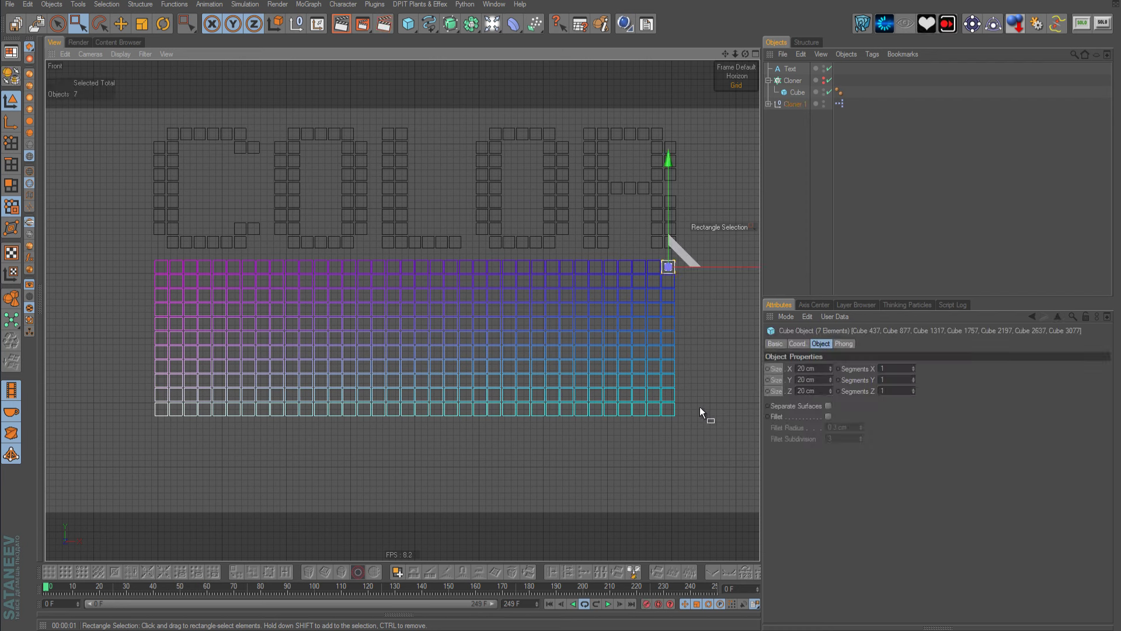
left_click_drag(690, 407, 669, 413)
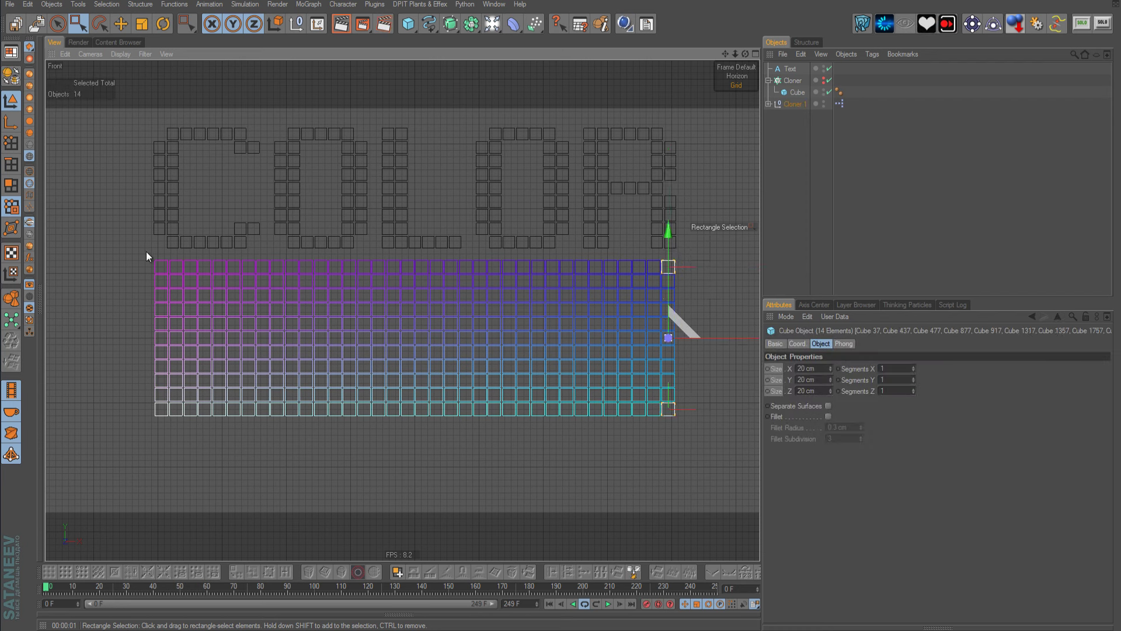
left_click_drag(142, 253, 162, 267)
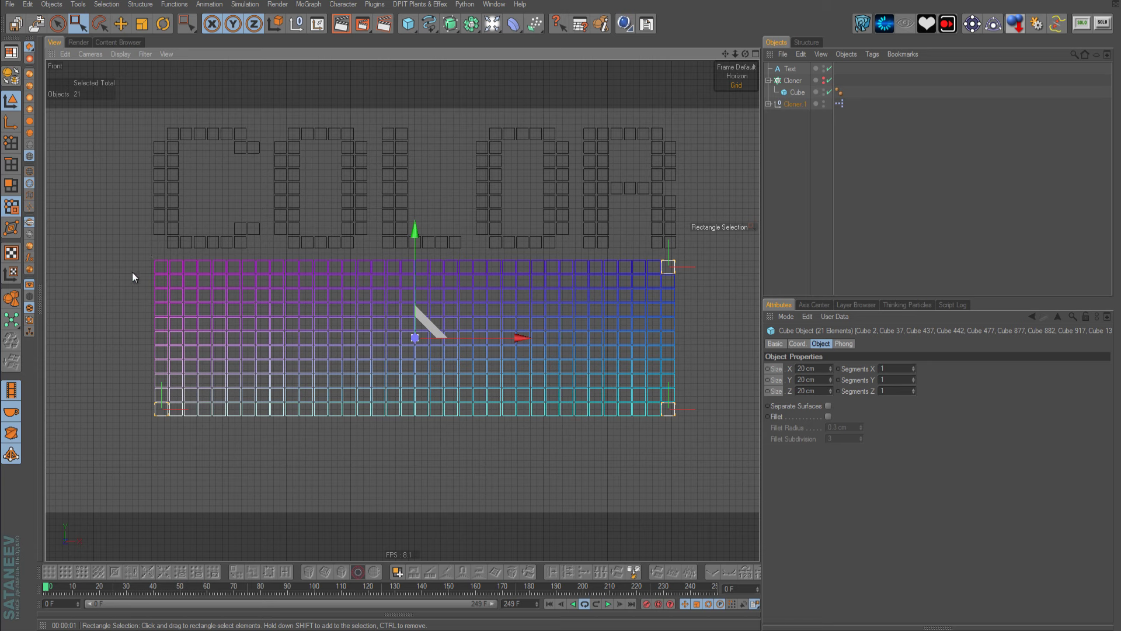
key("Delete")
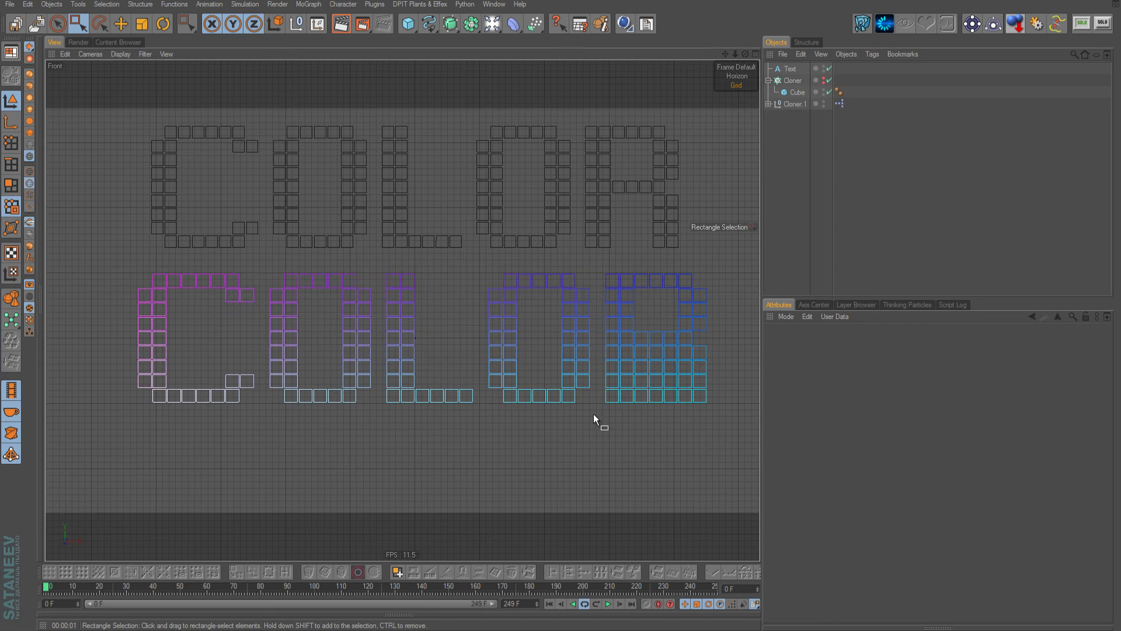
- Select the extra cubes inside the R, then return to a full Perspective view
left_click_drag(641, 425, 674, 355)
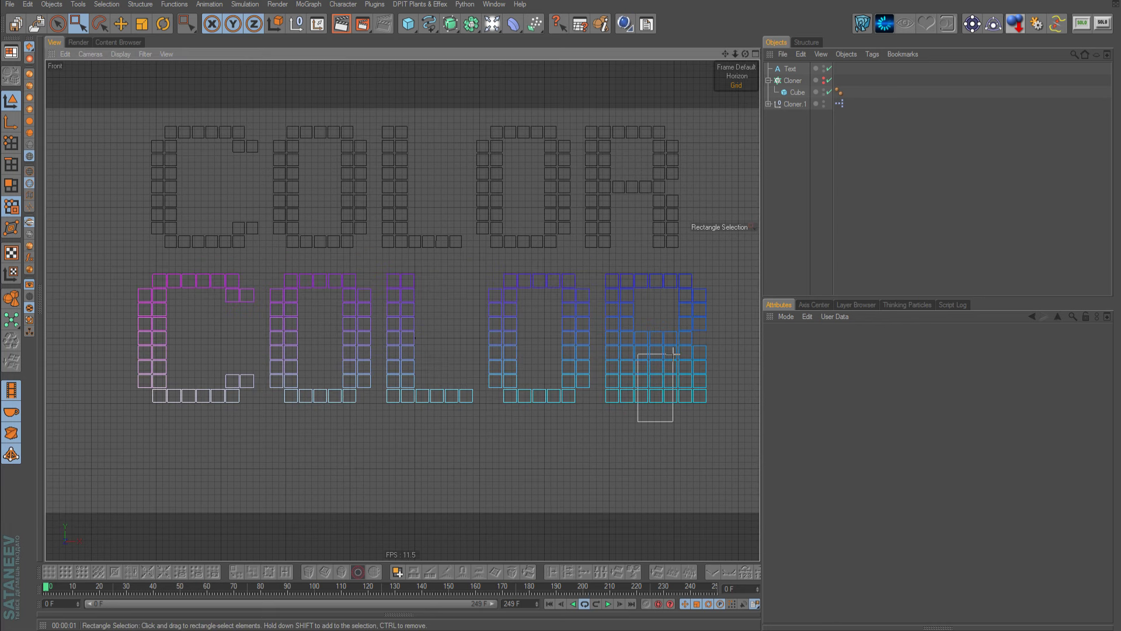
left_click(671, 356)
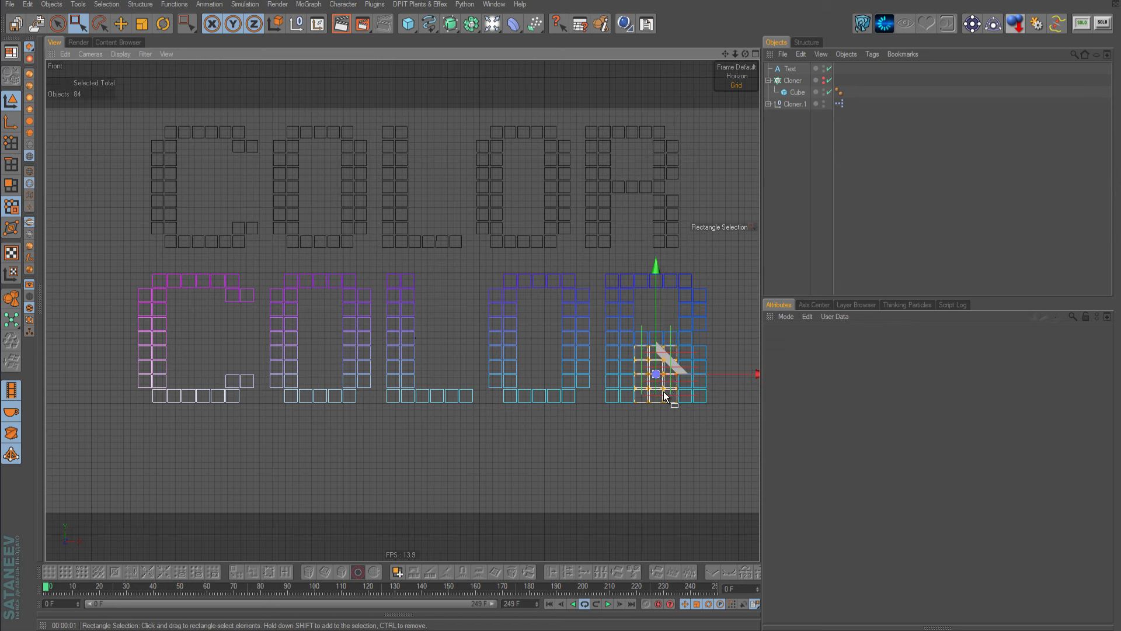
left_click(657, 412)
scroll(637, 378, "down", 2)
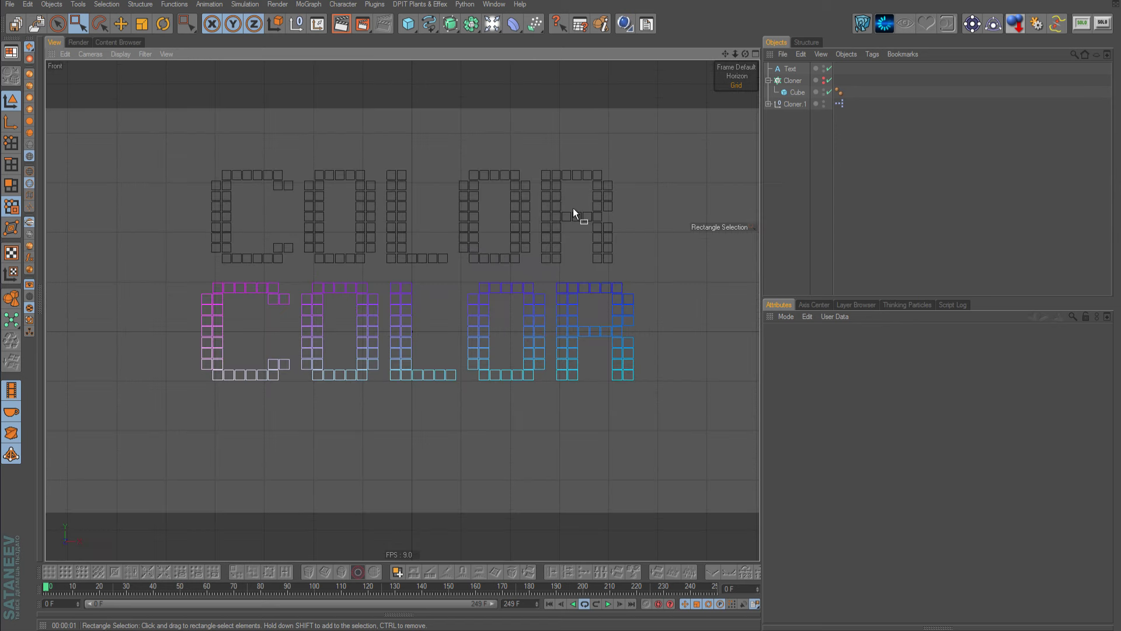
middle_click(572, 208)
middle_click(325, 196)
- Delete the original COLOR Text object
mouse_move(482, 312)
left_mouse_down("alt")
mouse_move(567, 312)
mouse_move(554, 317)
mouse_move(500, 193)
mouse_move(582, 313)
mouse_move(482, 299)
mouse_move(559, 313)
mouse_move(653, 302)
left_mouse_up("alt")
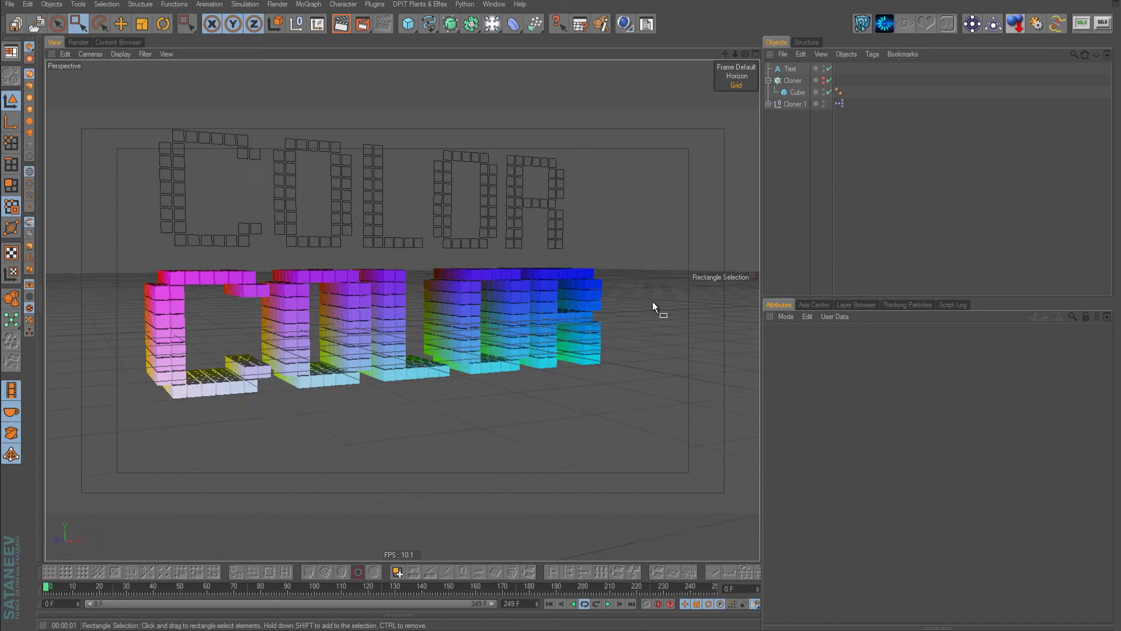
left_click(791, 70)
key("Delete")
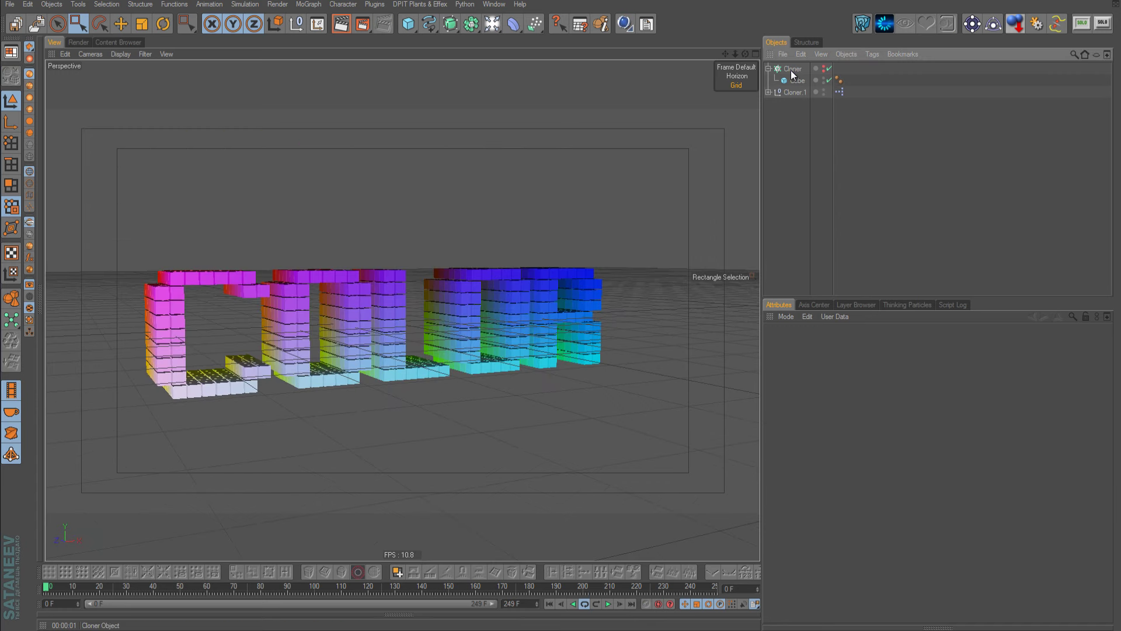
- Tick Filet in Cloner.1's User Data so the letter cubes get 0.3 fillets
mouse_move(397, 274)
left_mouse_down("alt")
mouse_move(372, 274)
mouse_move(563, 318)
mouse_move(543, 314)
mouse_move(593, 311)
mouse_move(447, 276)
left_mouse_up("alt")
left_click(794, 94)
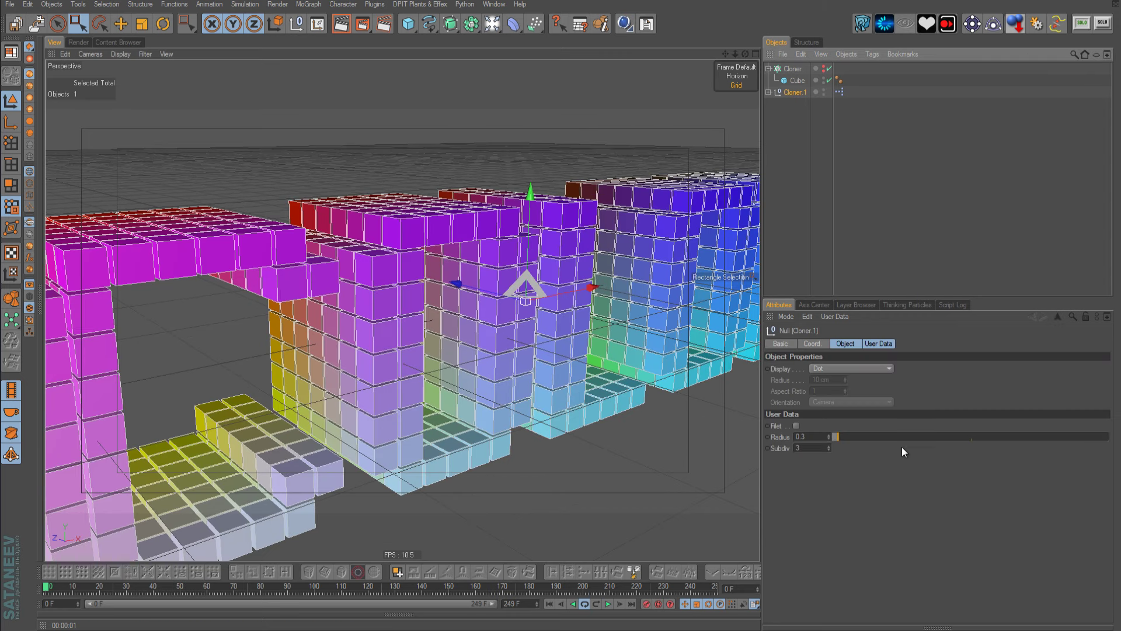
left_click(795, 426)
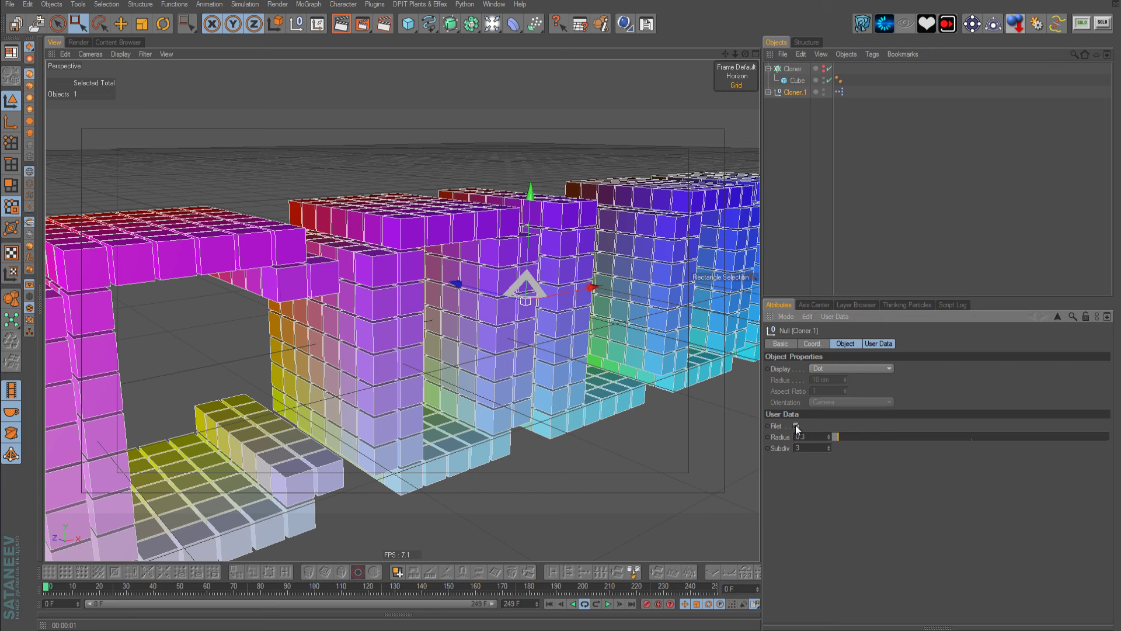
scroll(439, 383, "up", 2)
scroll(440, 384, "up", 2)
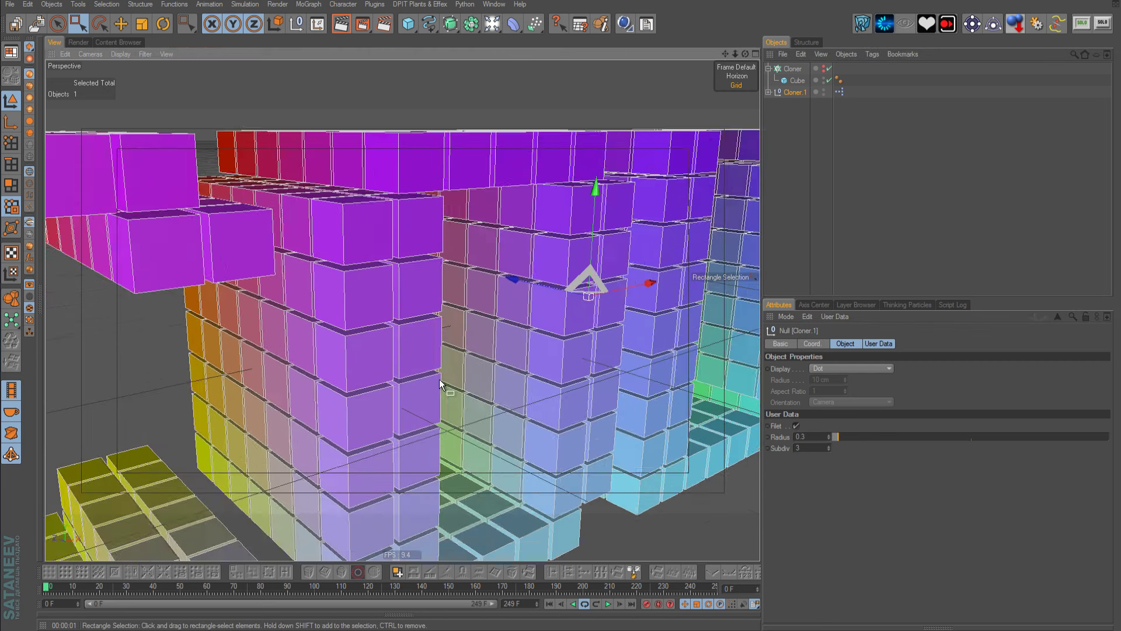
scroll(439, 383, "up", 2)
scroll(439, 384, "up", 3)
scroll(439, 384, "down", 2)
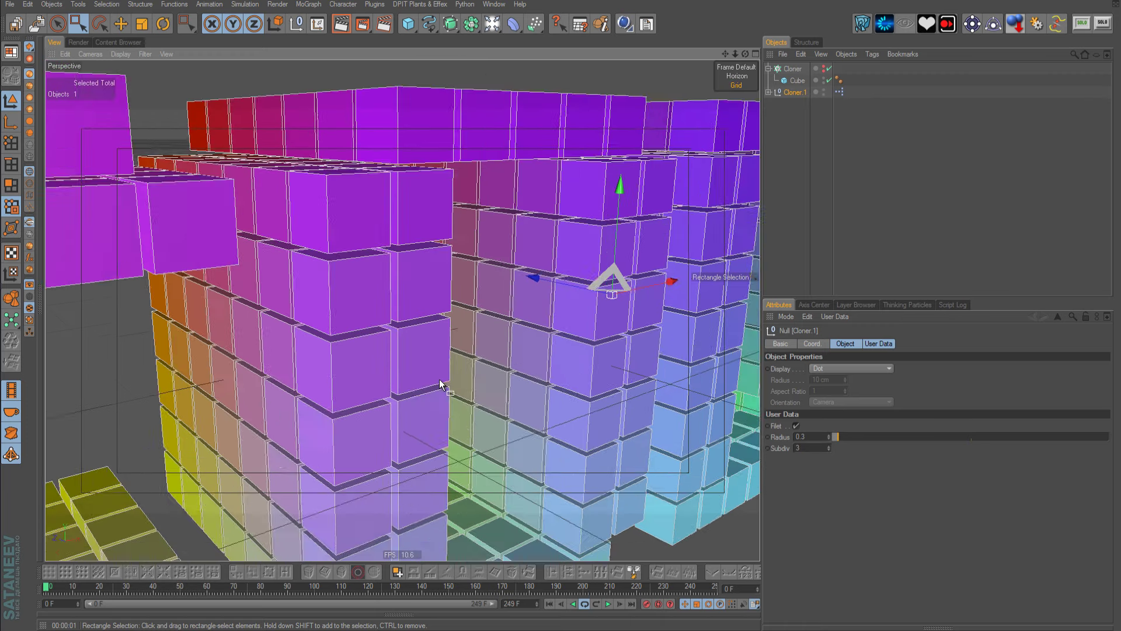
scroll(439, 384, "down", 2)
scroll(439, 383, "up", 2)
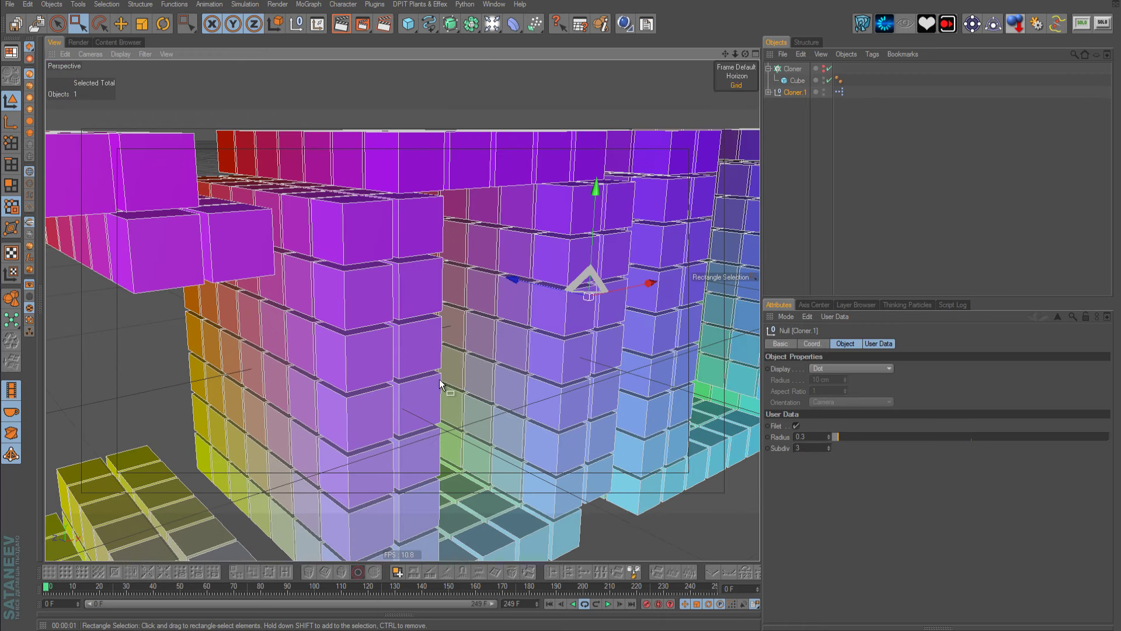
scroll(439, 384, "down", 1)
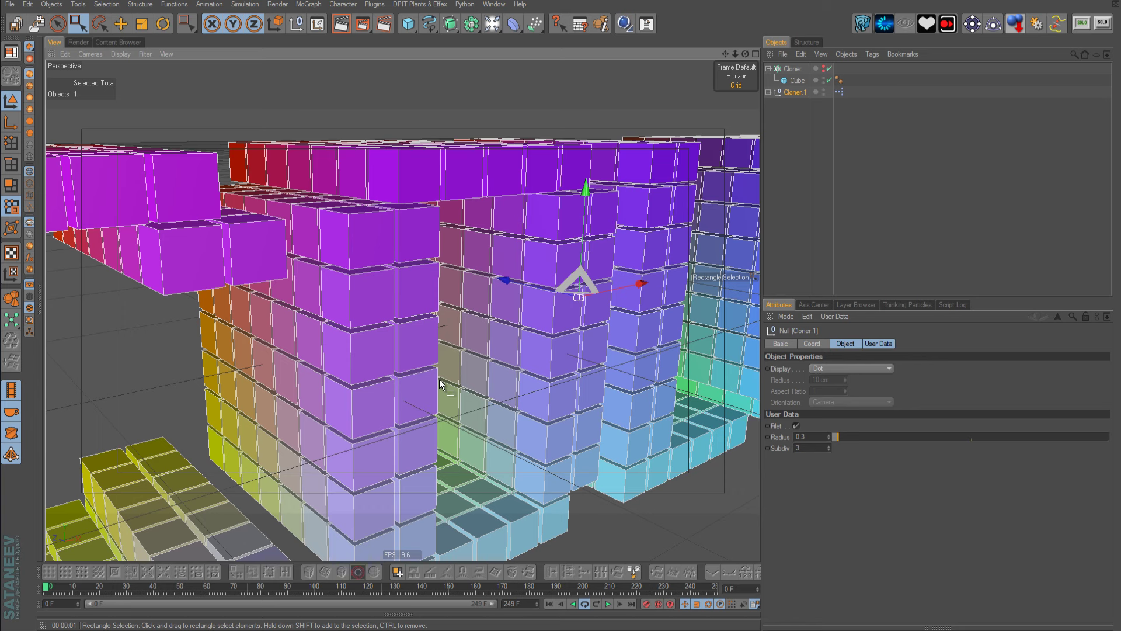
scroll(440, 384, "down", 2)
- Link Cube 42 from Cloner.1 into the XPresso Object node
double_click(840, 91)
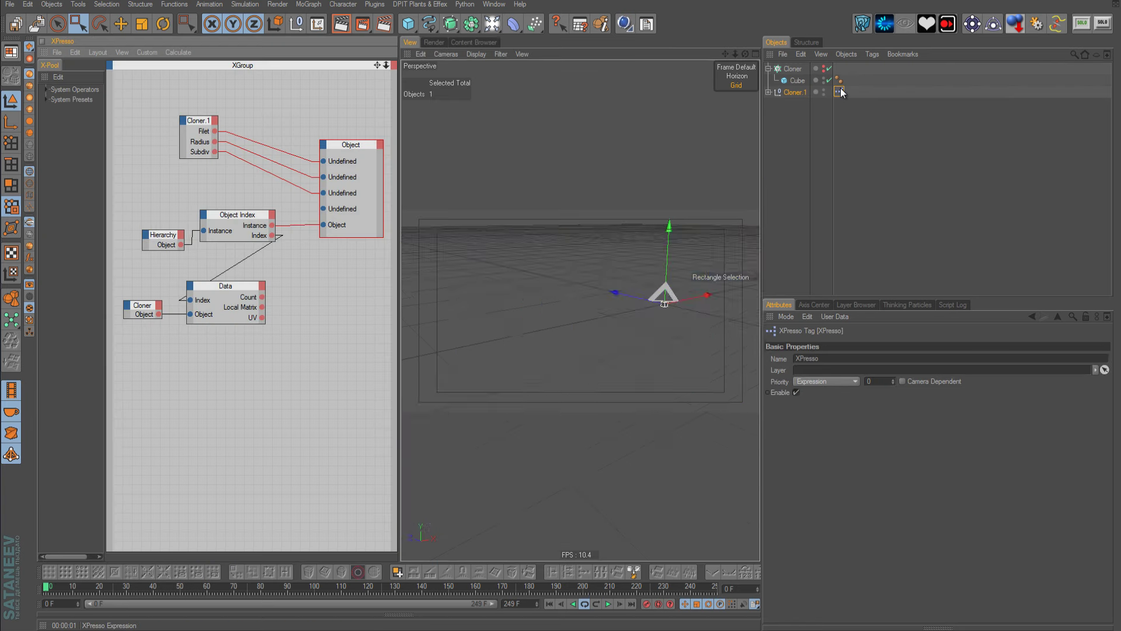
scroll(639, 248, "up", 4)
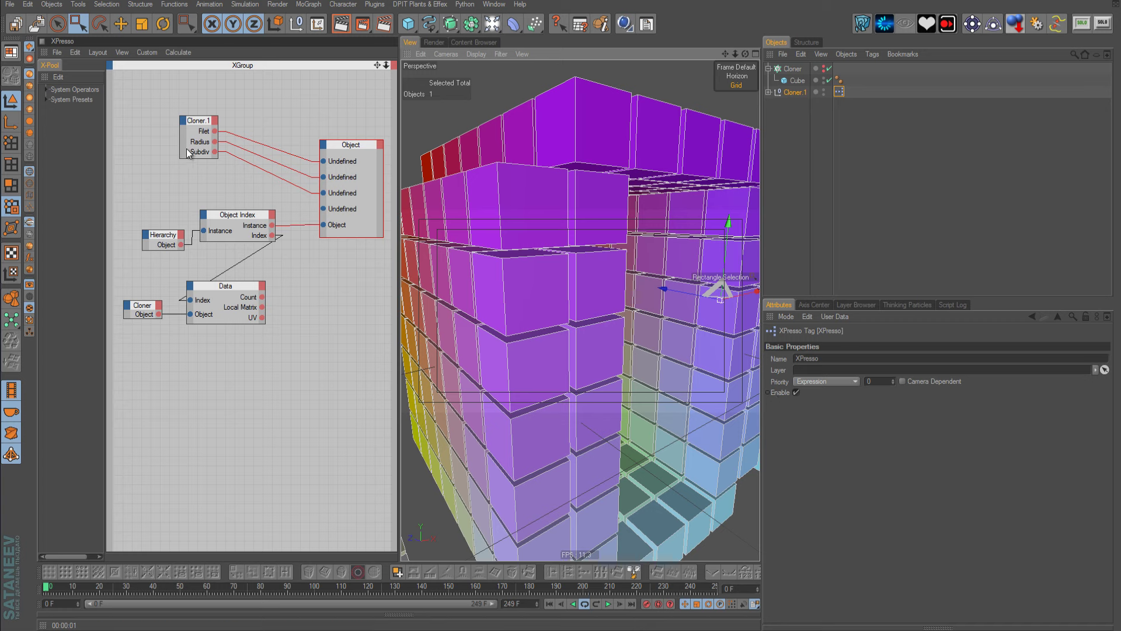
left_click_drag(181, 145, 165, 146)
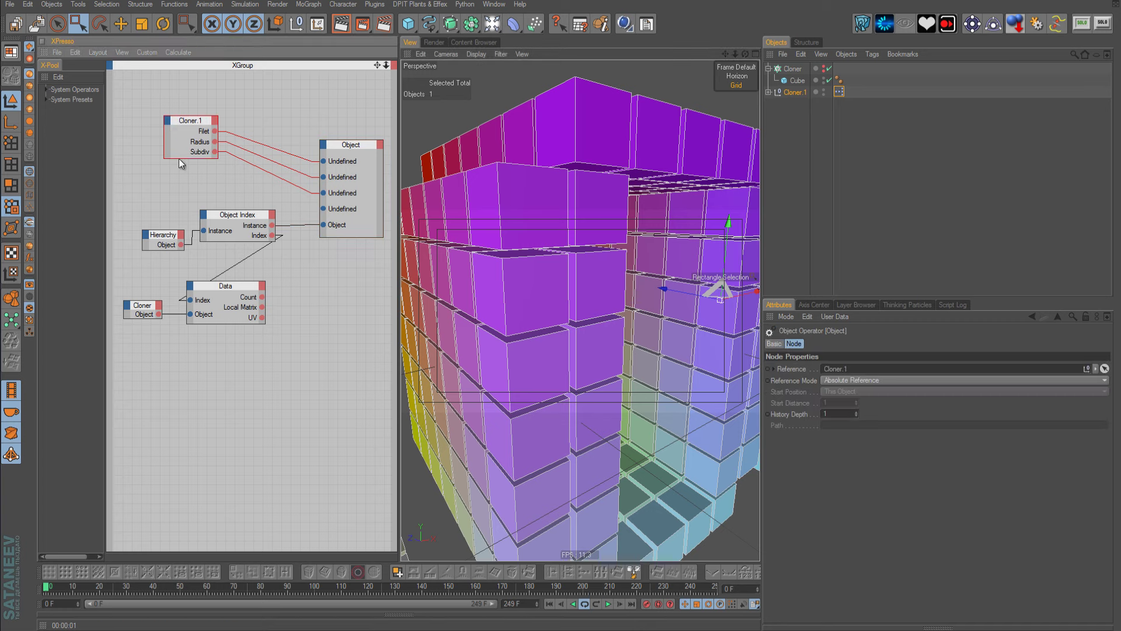
left_click(349, 147)
left_click(768, 93)
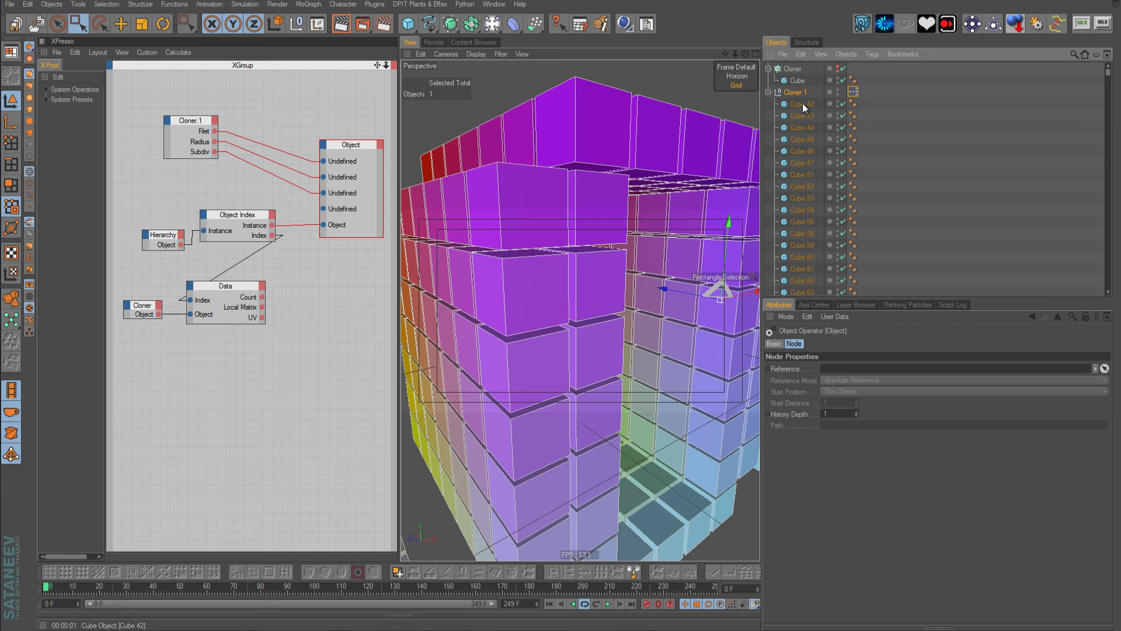
left_click(803, 104)
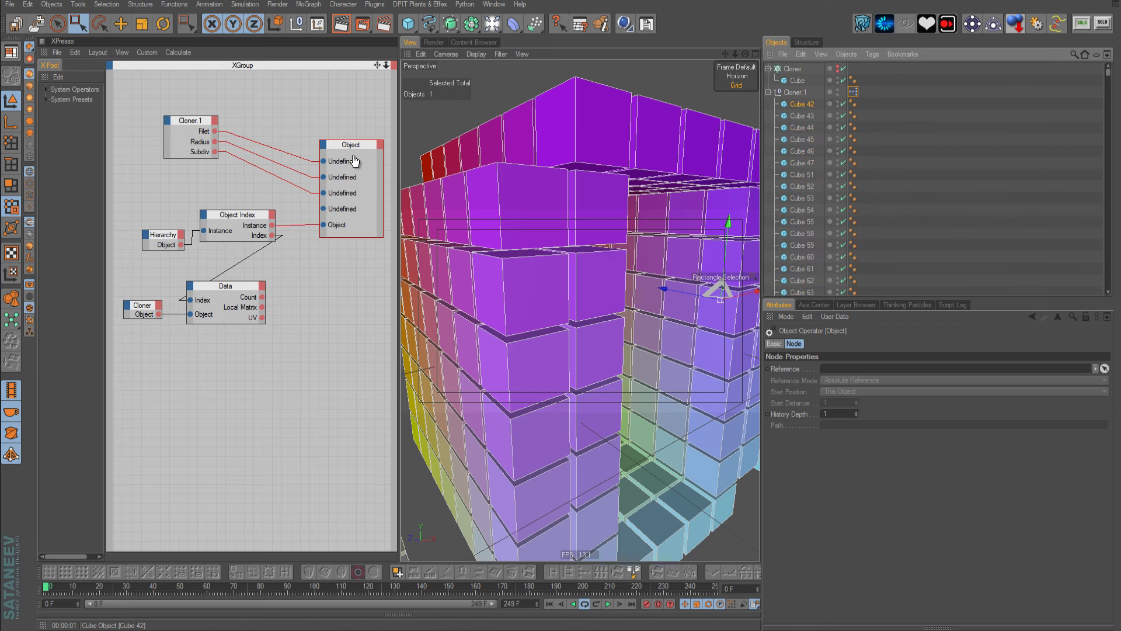
left_click_drag(354, 160, 354, 160)
left_click(594, 310)
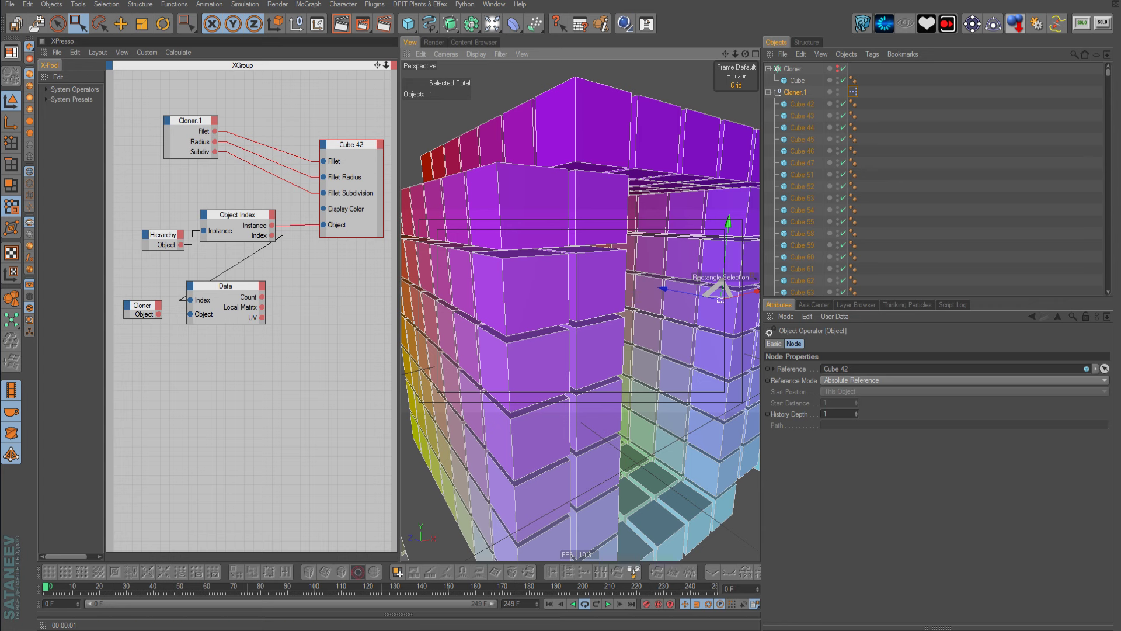
- Change the frame to update the fillet rounding and inspect the cube lettering
left_click(300, 587)
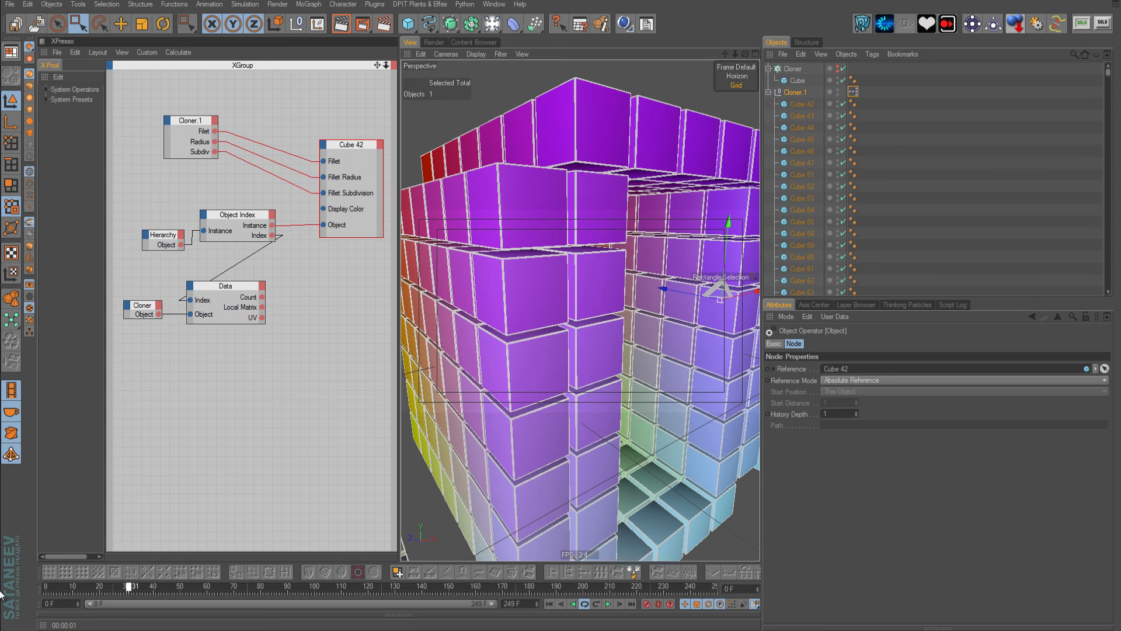
scroll(574, 317, "up", 3)
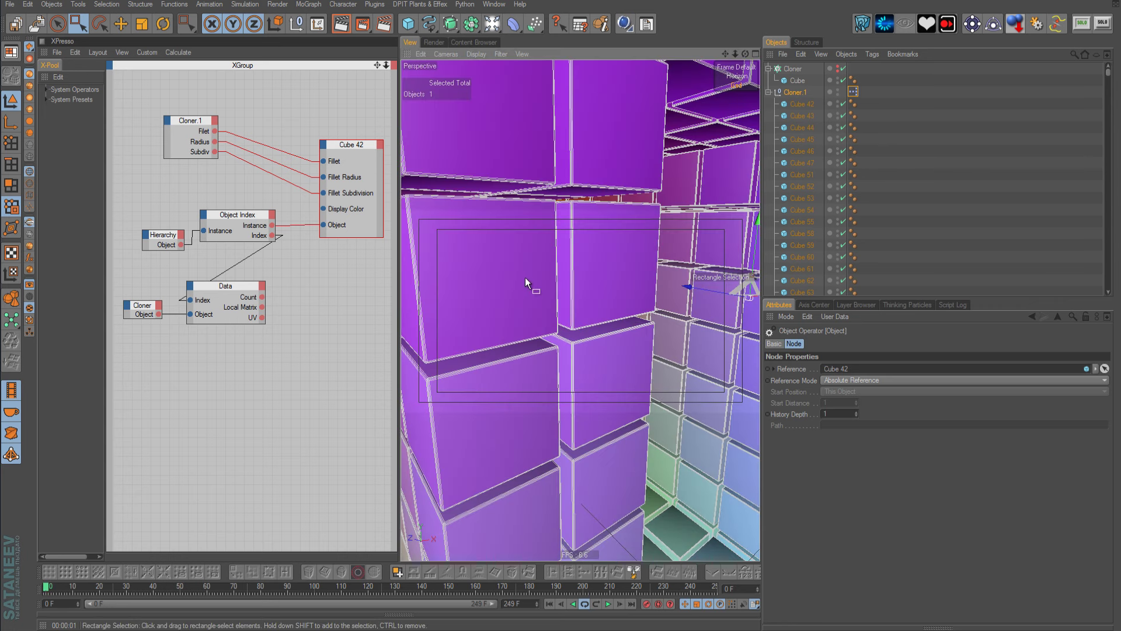
scroll(524, 278, "down", 5)
scroll(527, 320, "down", 5)
scroll(602, 256, "down", 3)
left_click_drag(602, 255, 759, 245, "alt")
left_click(769, 92)
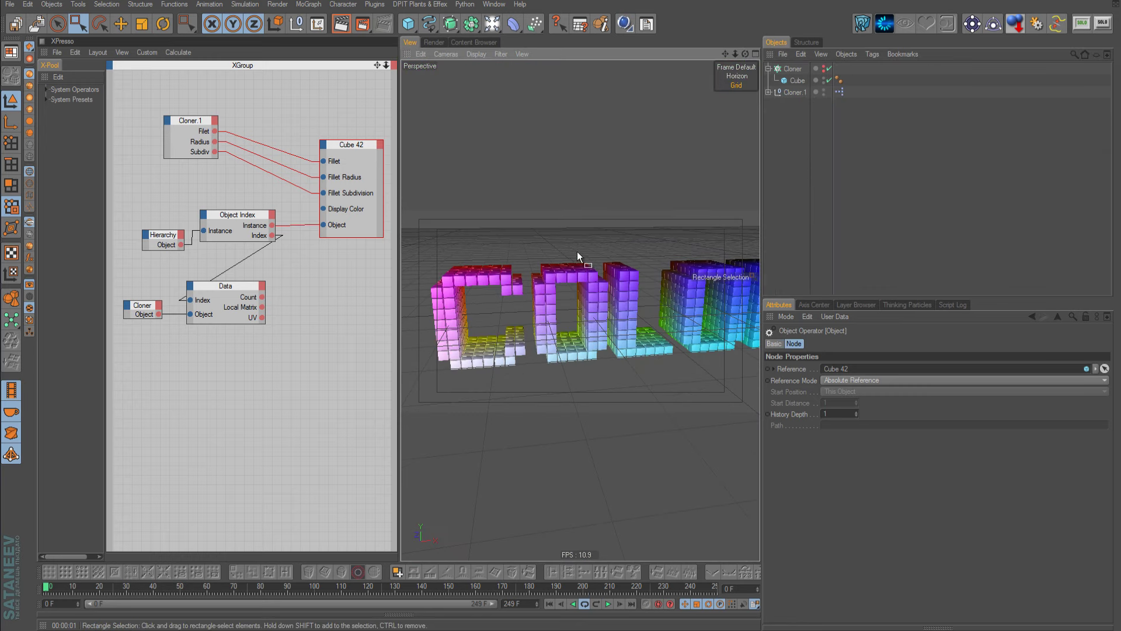
scroll(584, 260, "up", 3)
scroll(590, 267, "up", 3)
scroll(561, 284, "up", 3)
scroll(531, 297, "up", 2)
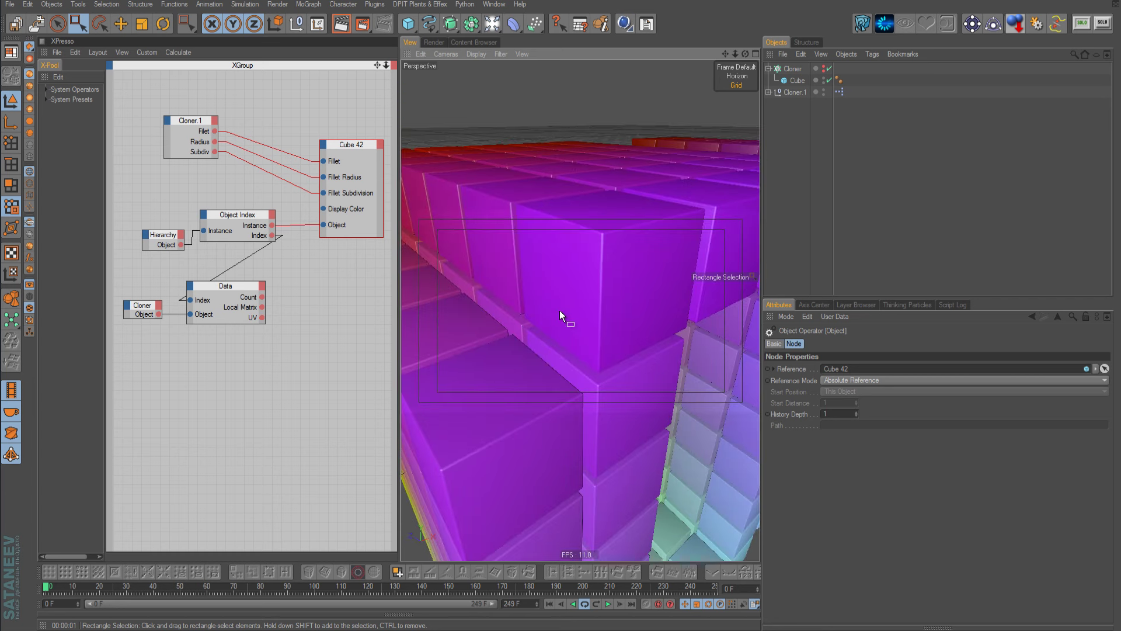
scroll(560, 310, "down", 4)
scroll(613, 315, "down", 4)
scroll(526, 316, "down", 2)
left_click_drag(568, 327, 578, 292, "alt")
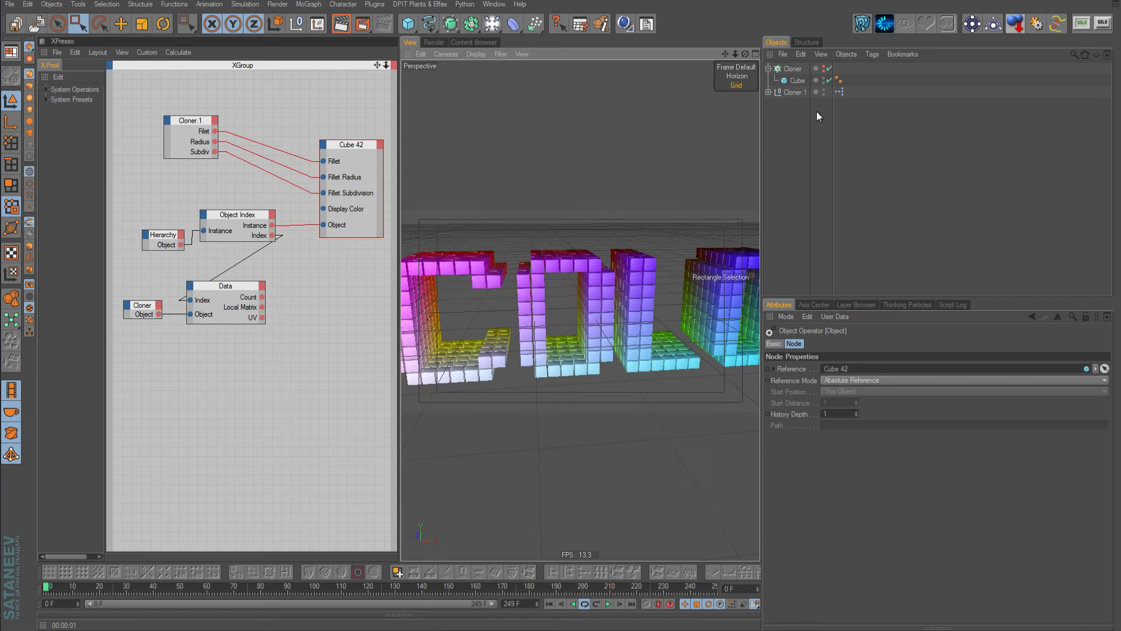
- Delete the original Cloner, then remove its orphaned Data and Object nodes from XPresso
left_click(792, 69)
key("Delete")
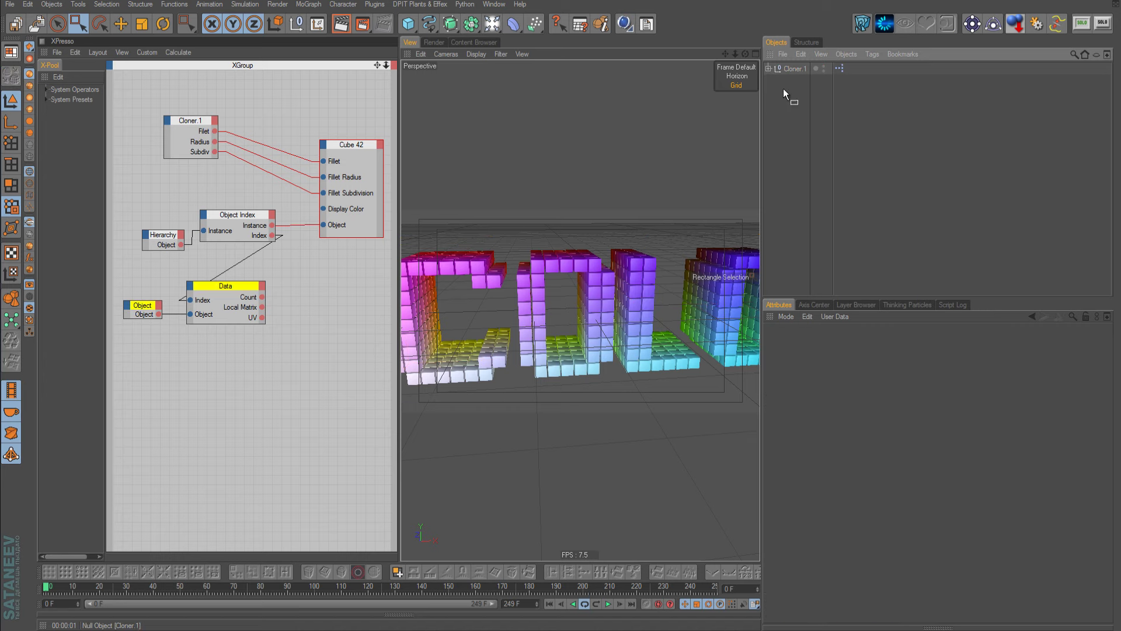
left_click(245, 257)
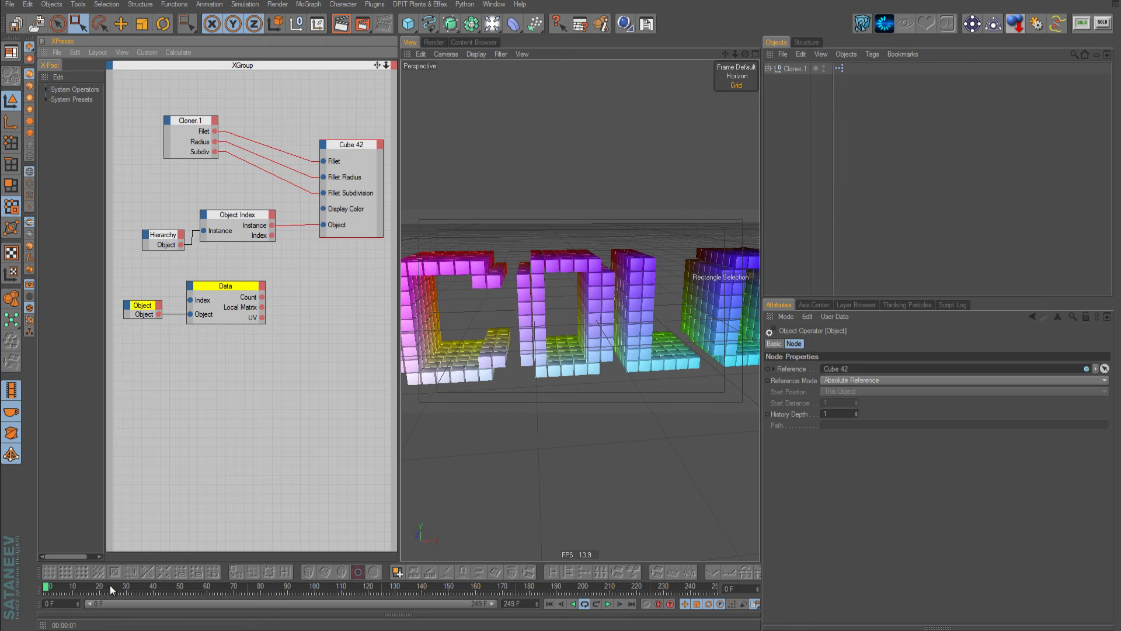
left_click(173, 315)
key("Delete")
left_click_drag(279, 280, 149, 344)
key("Delete")
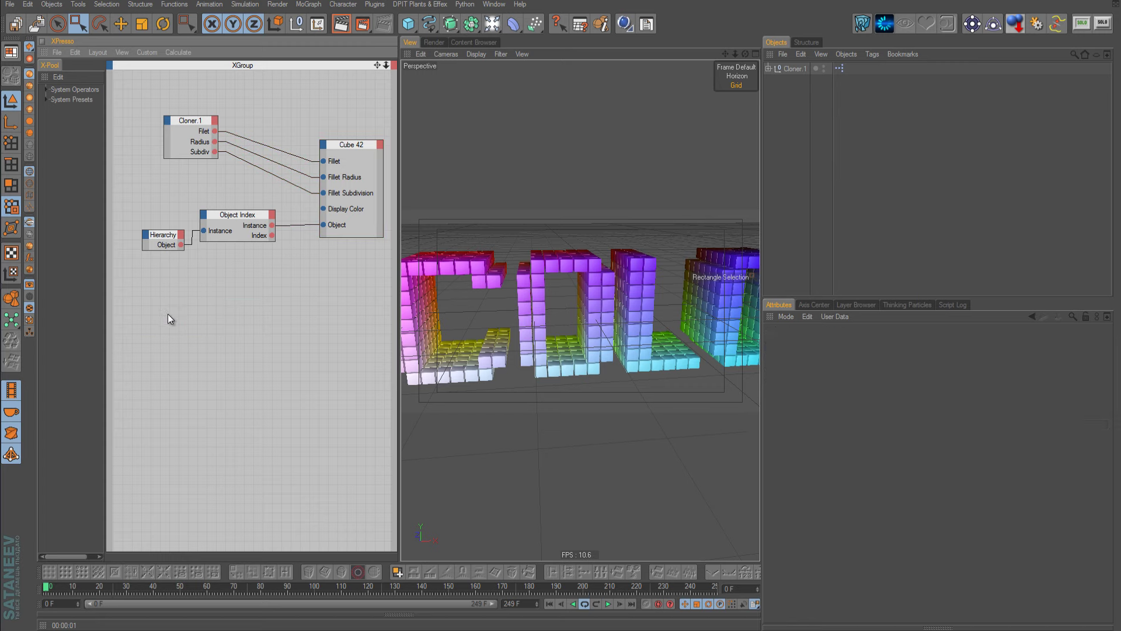
- Close XPresso, frame the whole COLOR lettering, and show the empty Materials panel
left_click(43, 42)
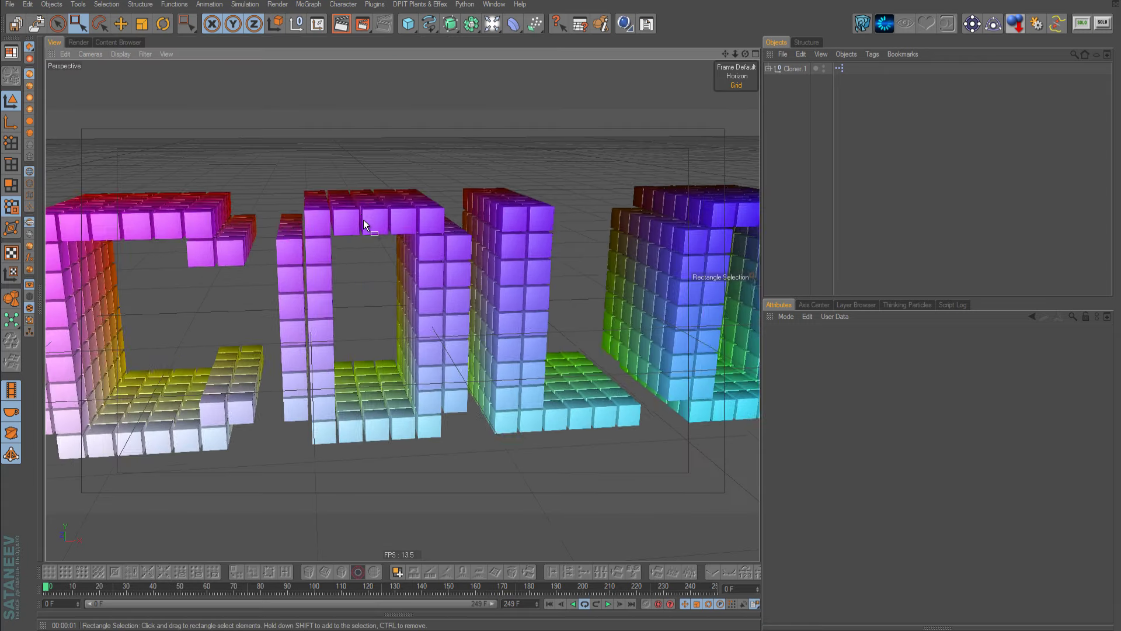
mouse_move(559, 312)
left_mouse_down("alt")
mouse_move(458, 192)
mouse_move(613, 331)
mouse_move(584, 313)
mouse_move(531, 312)
mouse_move(558, 312)
mouse_move(616, 377)
mouse_move(773, 244)
mouse_move(523, 309)
mouse_move(429, 218)
mouse_move(570, 308)
mouse_move(425, 216)
mouse_move(580, 312)
mouse_move(504, 325)
left_mouse_up("alt")
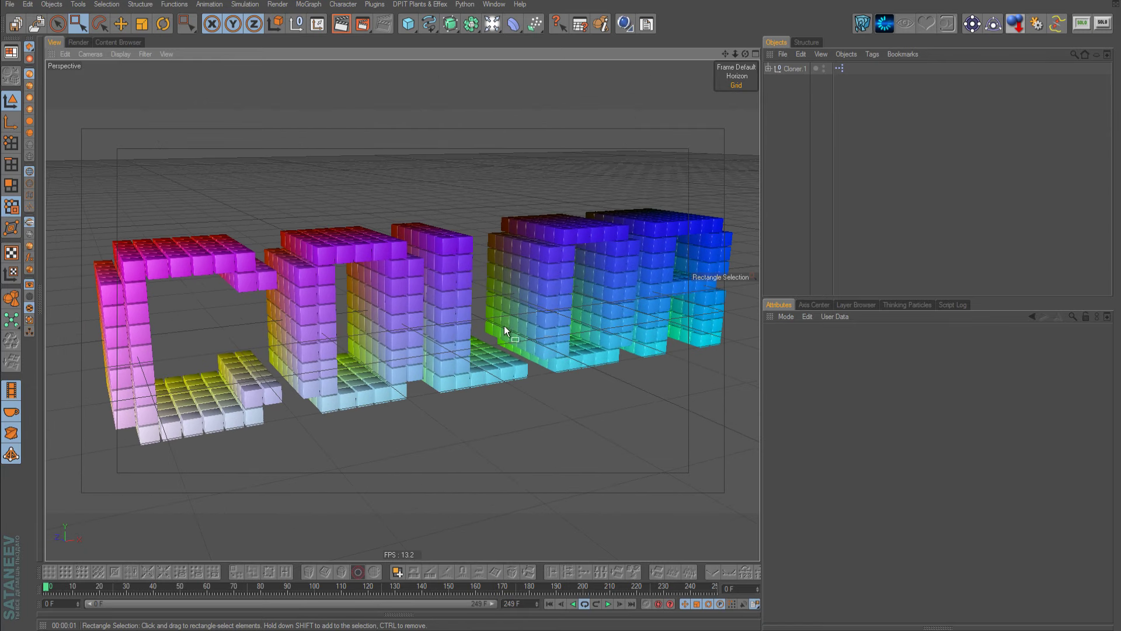
left_click(476, 619)
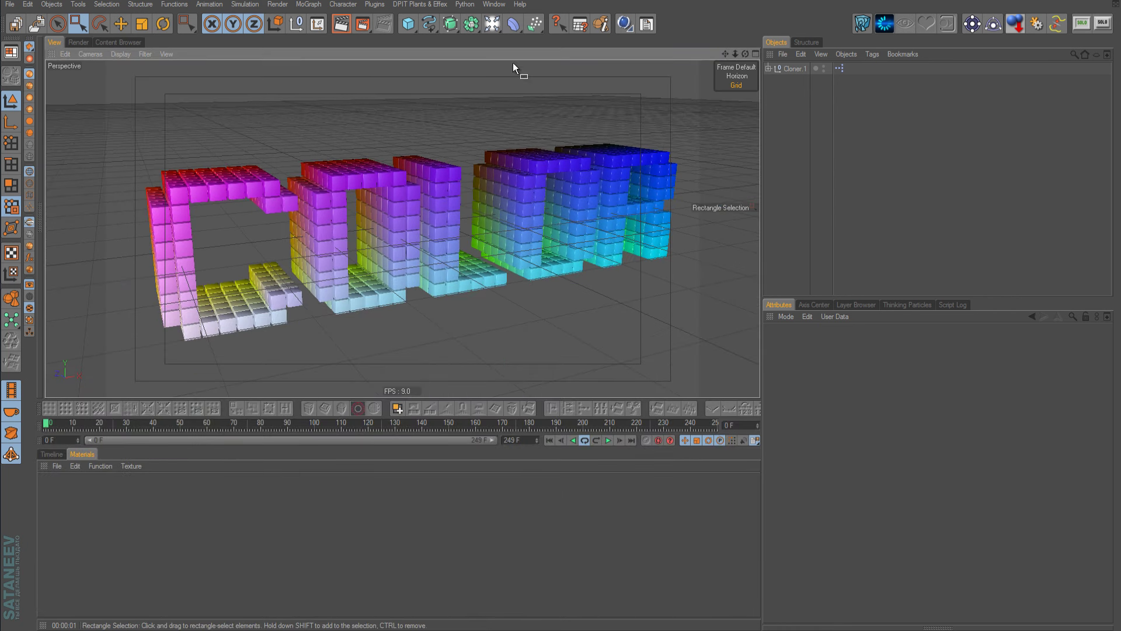
left_click(501, 6)
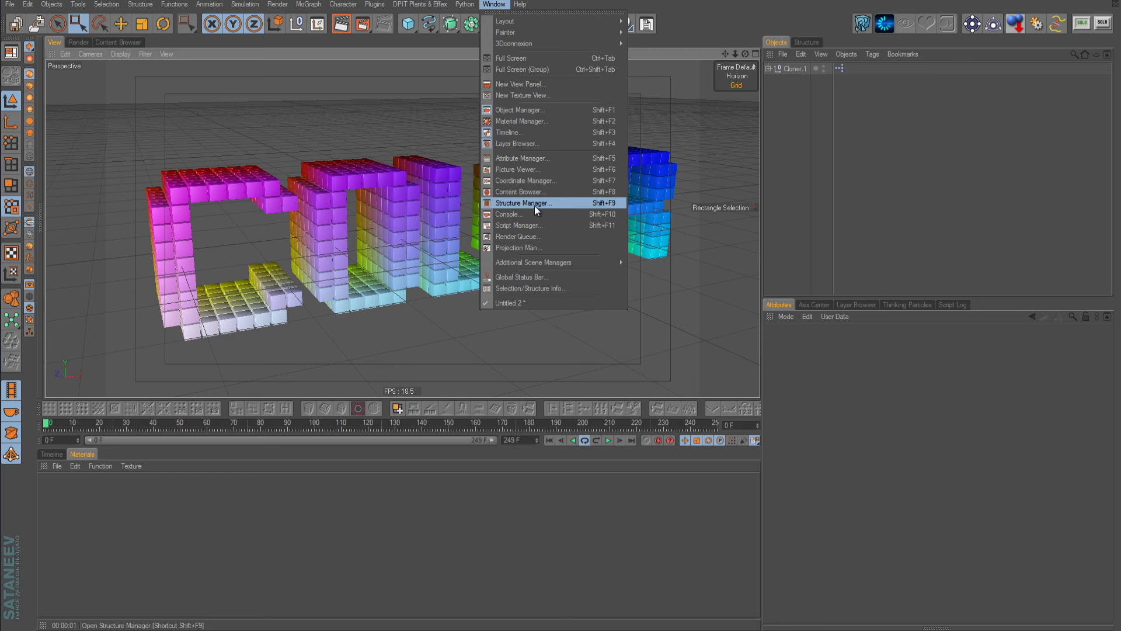
- In the Script Manager's Color to Material script, set COLOR_SOURCE to 1
left_click(541, 225)
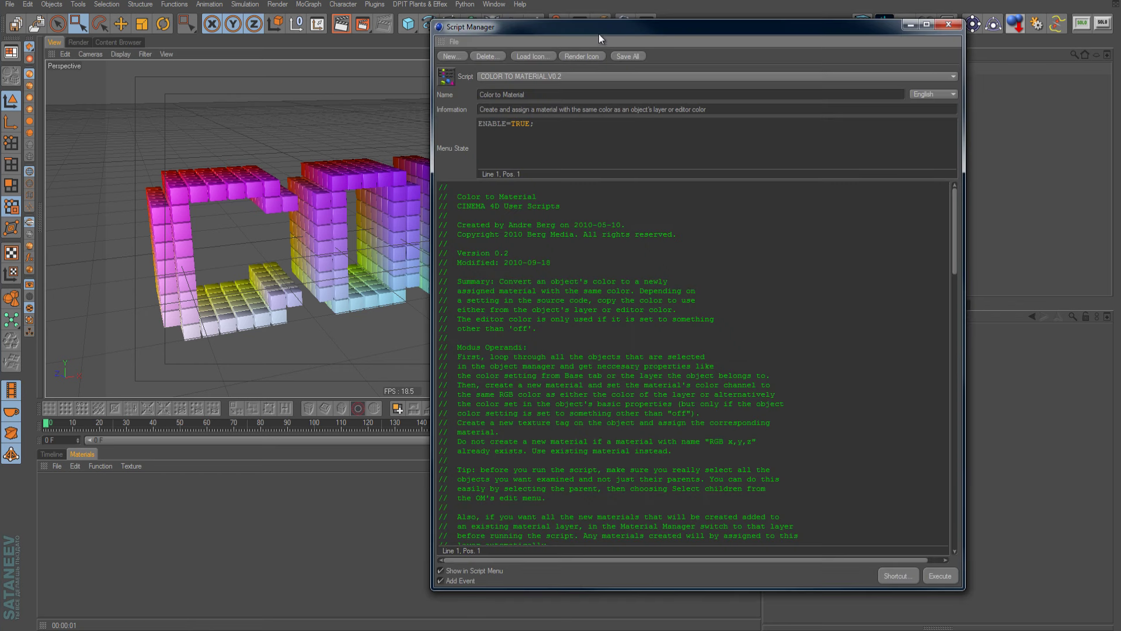
left_click_drag(600, 28, 414, 29)
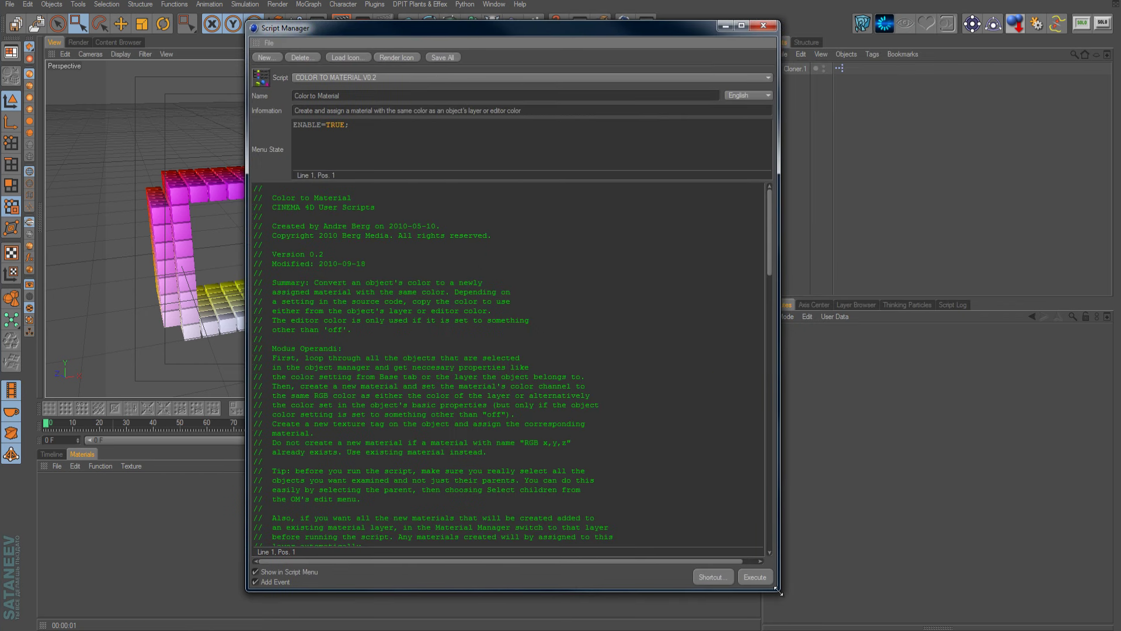
left_click_drag(780, 590, 804, 395)
left_click_drag(350, 95, 228, 107)
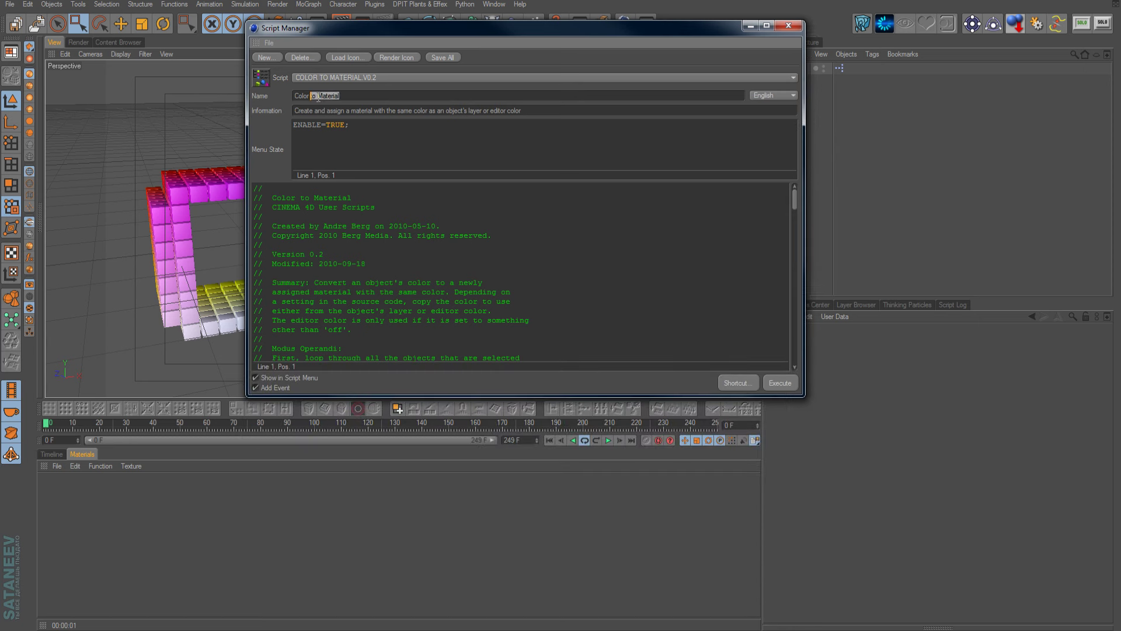
left_click_drag(435, 28, 330, 19)
scroll(451, 272, "down", 5)
scroll(453, 269, "down", 5)
scroll(451, 269, "up", 3)
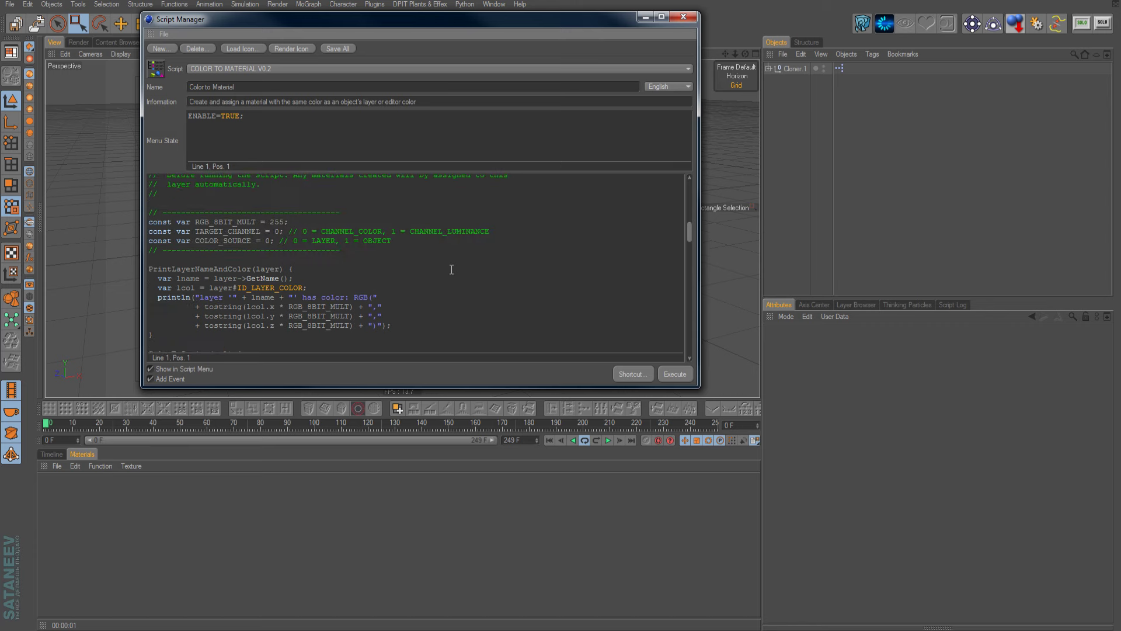
left_click_drag(172, 241, 416, 243)
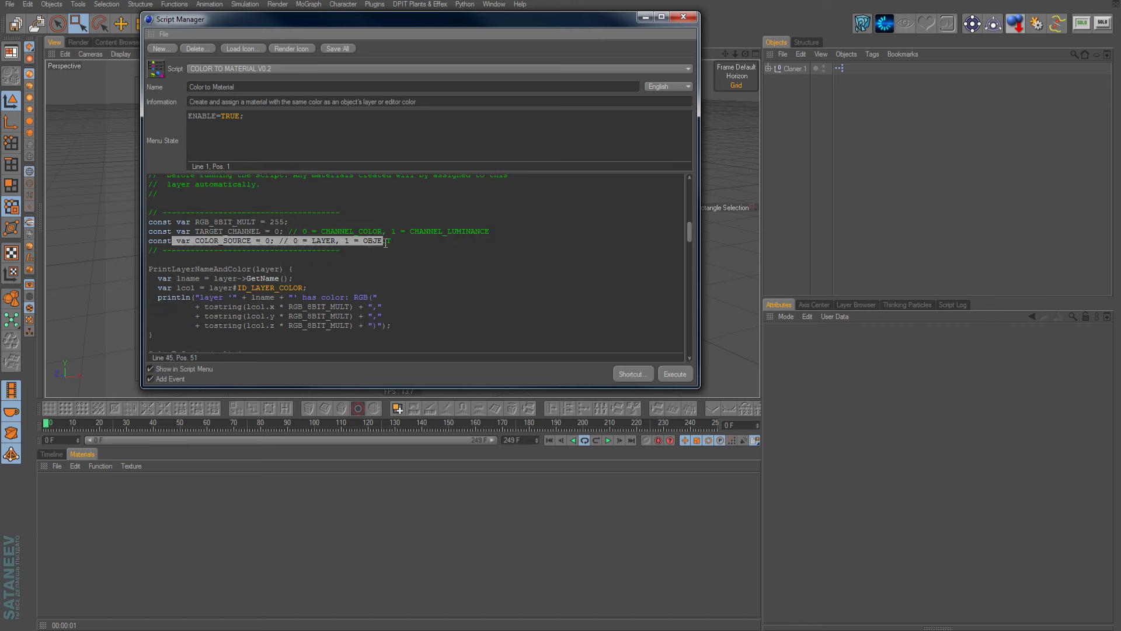
key("Right")
left_click_drag(286, 244, 336, 241)
double_click(266, 243)
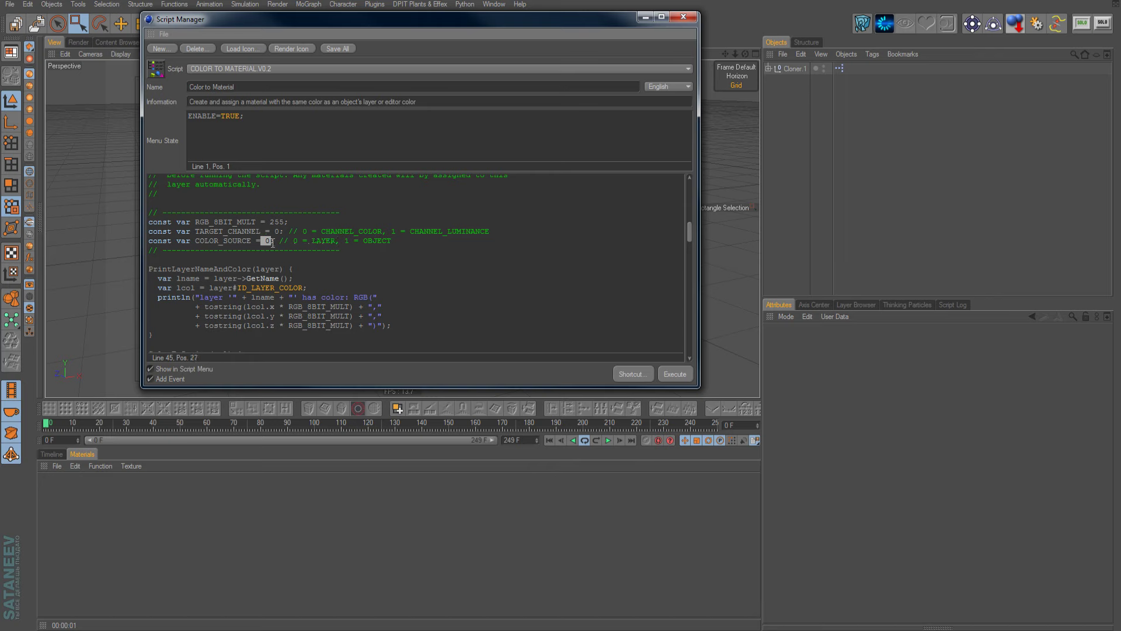
left_click(352, 243)
key("Delete")
type("1")
- Run the script on Cloner.1 and its cubes to create RGB-named materials
left_click(769, 69)
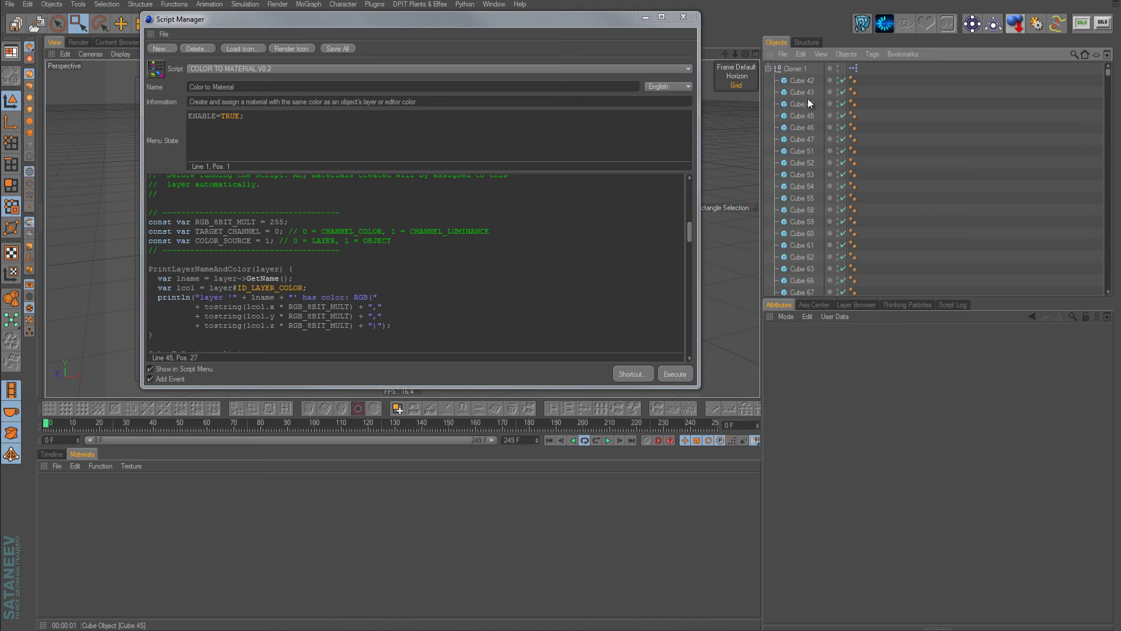
left_click(795, 67)
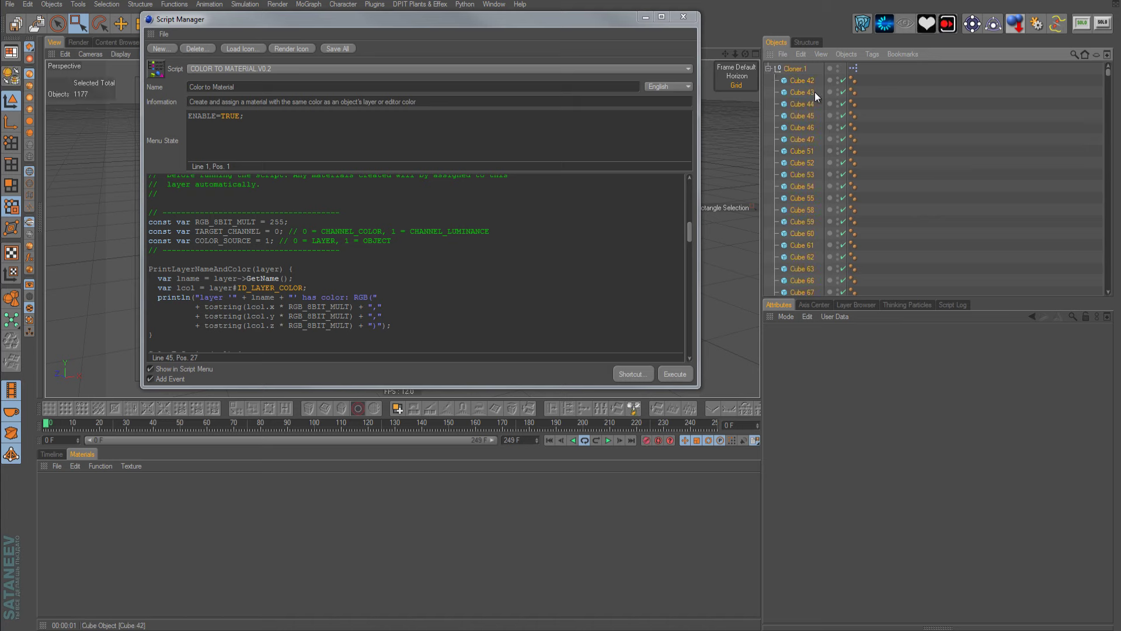
left_click(674, 374)
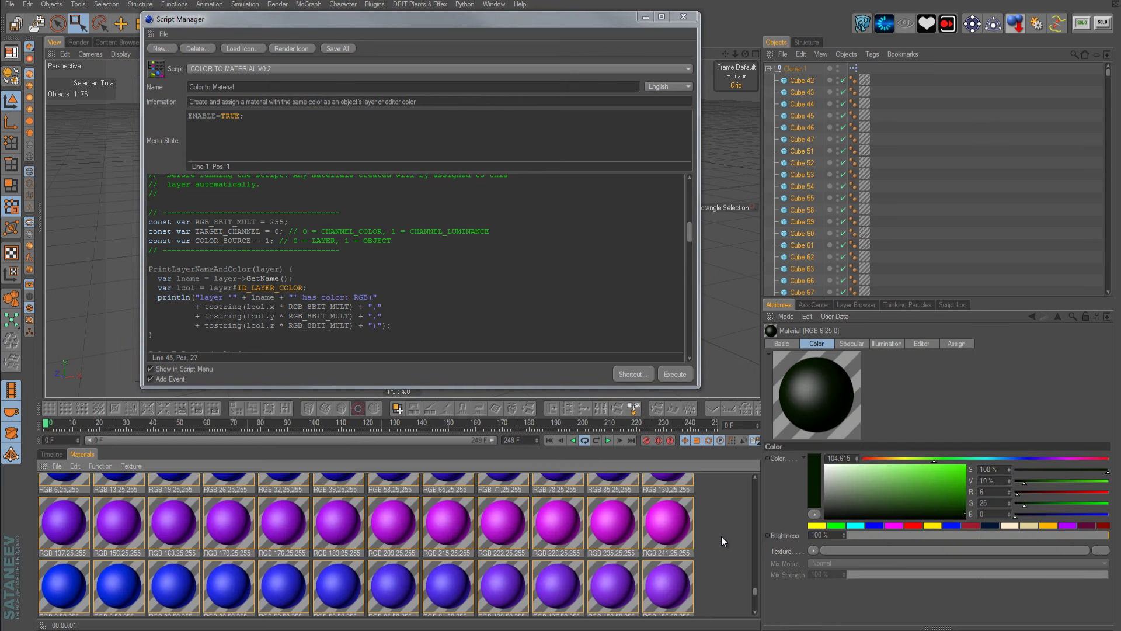
scroll(722, 540, "down", 1)
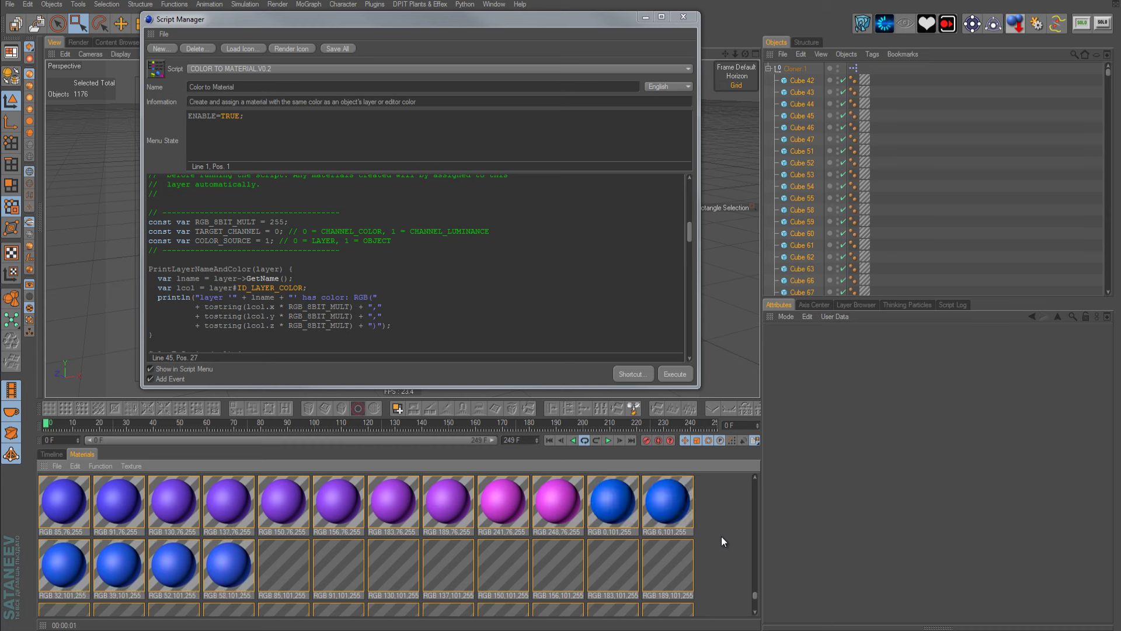
scroll(723, 542, "down", 4)
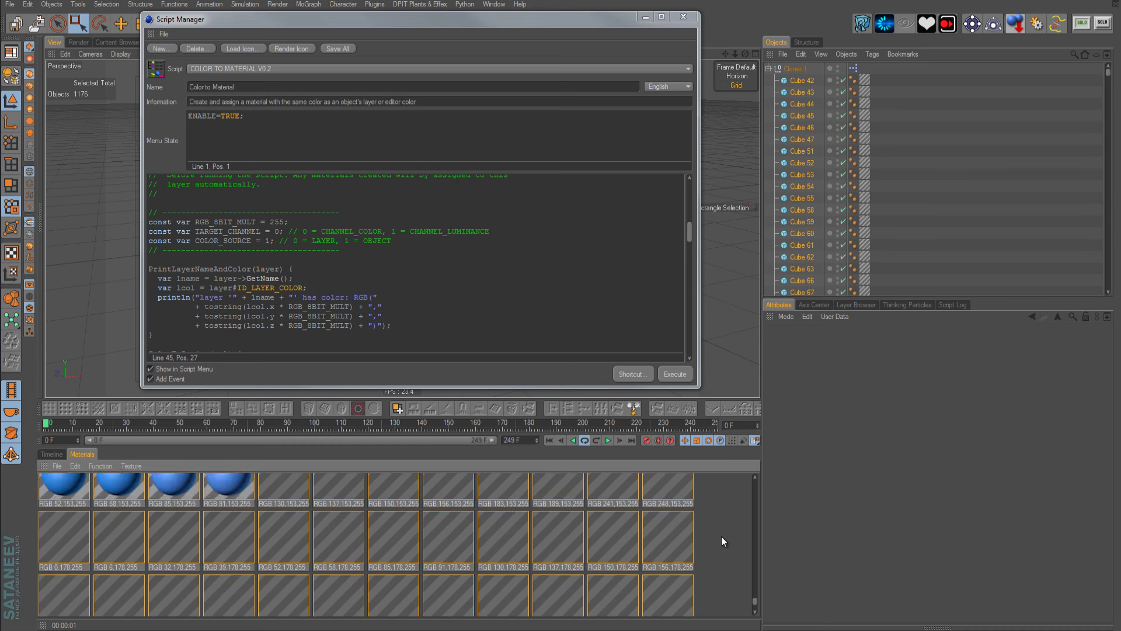
scroll(722, 542, "down", 3)
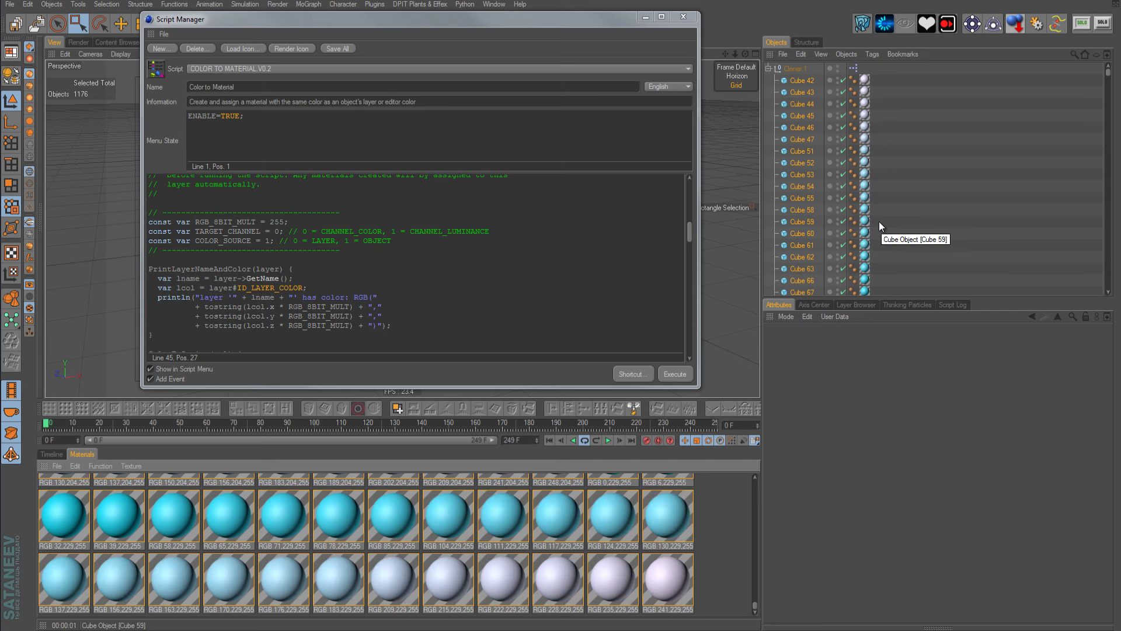
- Close the script window and select all the RGB materials
left_click(693, 18)
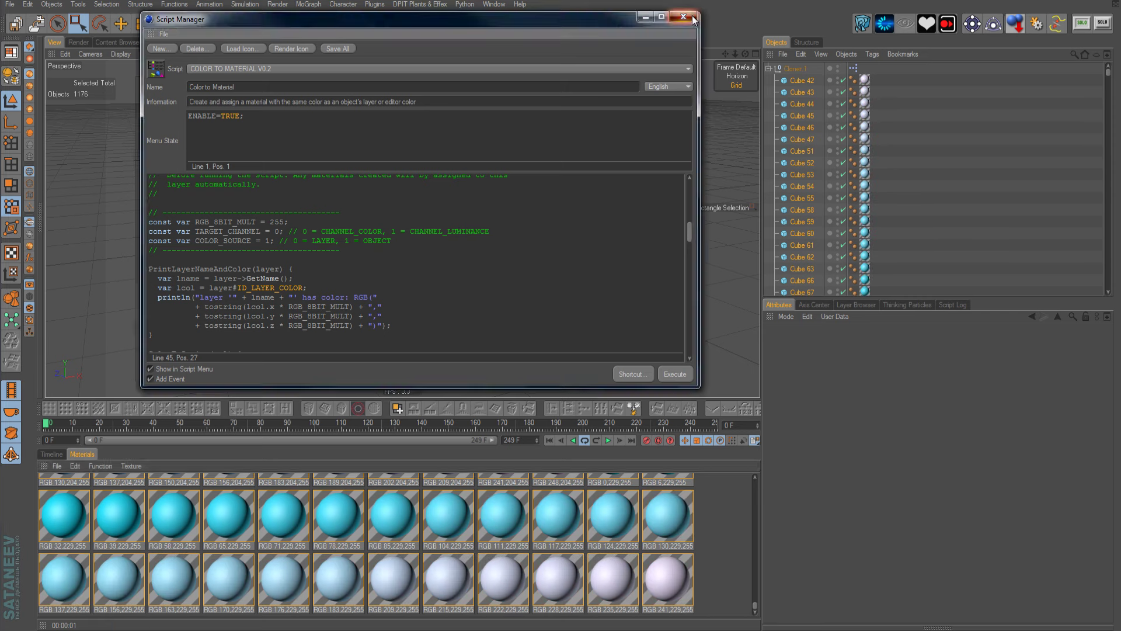
left_click(941, 227)
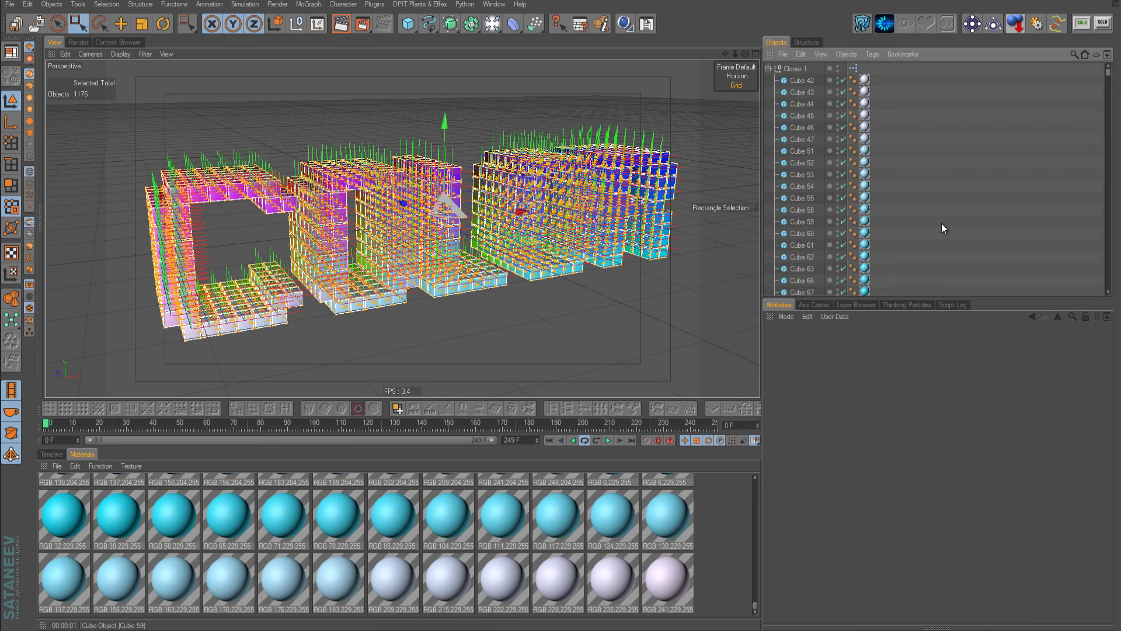
left_click(612, 519)
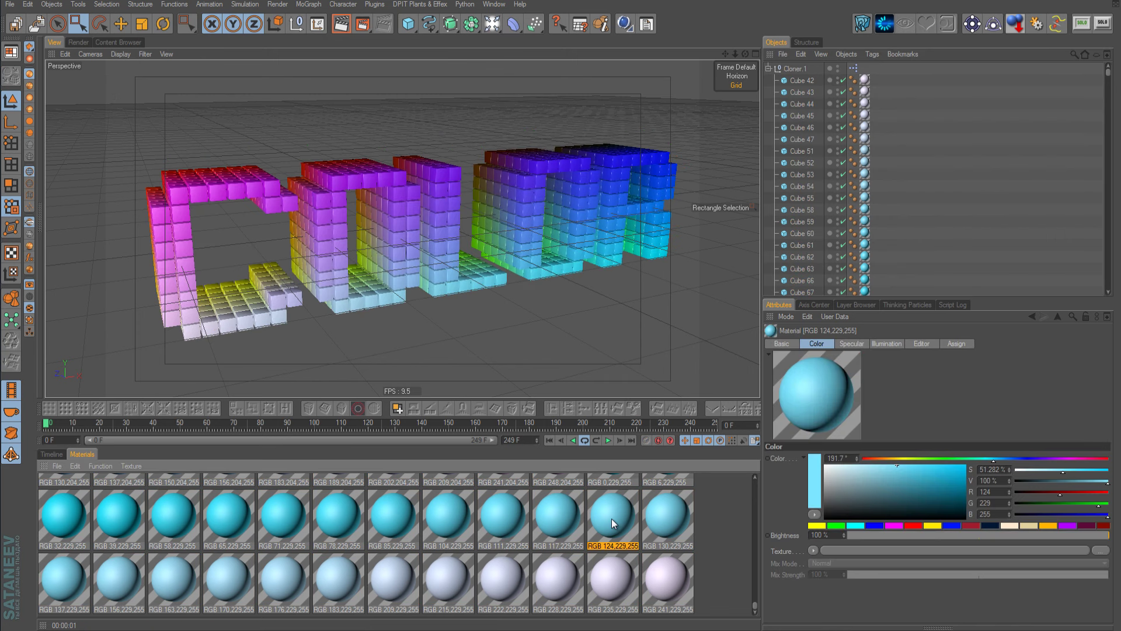
key("ctrl+a")
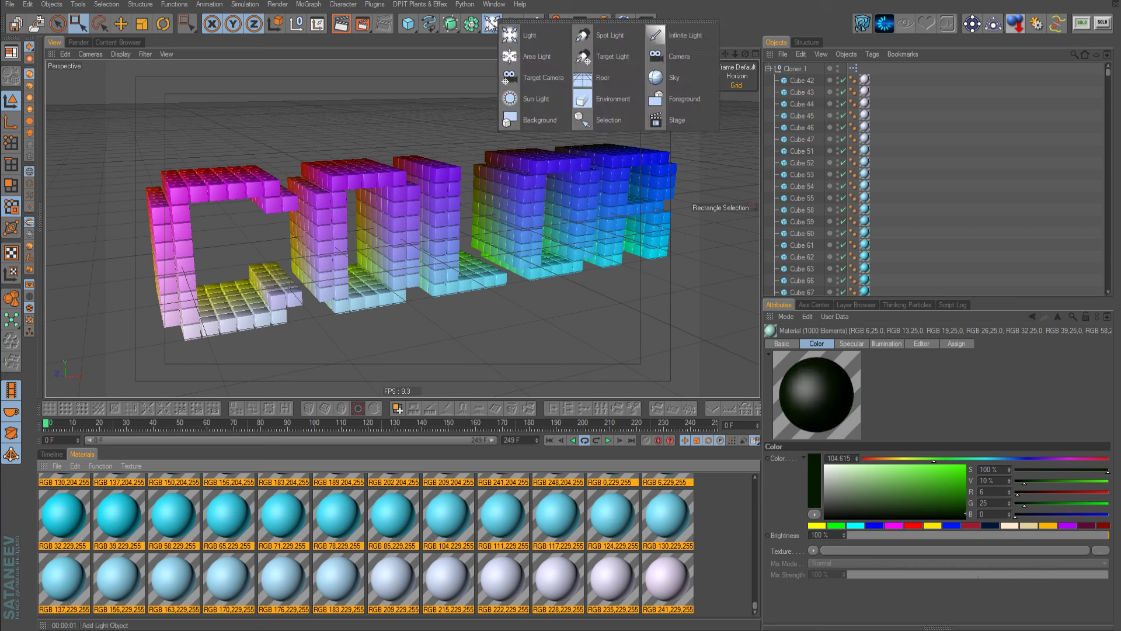
- Store all the materials in a new Selection object and restore the selection
left_click_drag(492, 23, 610, 124)
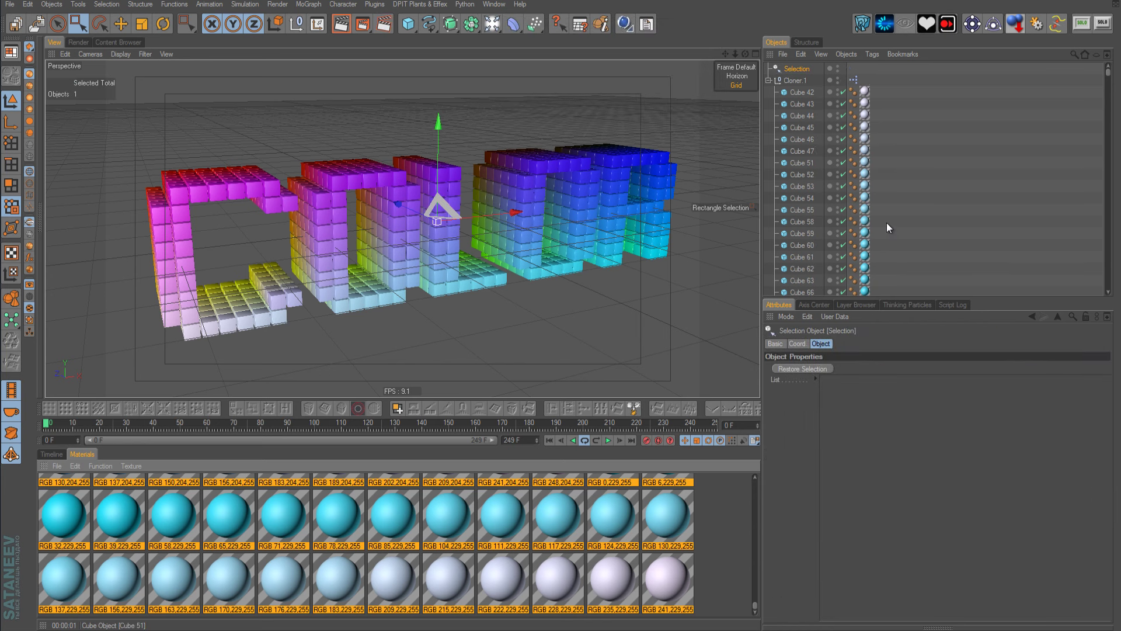
left_click_drag(330, 515, 778, 520)
left_click_drag(883, 442, 883, 441)
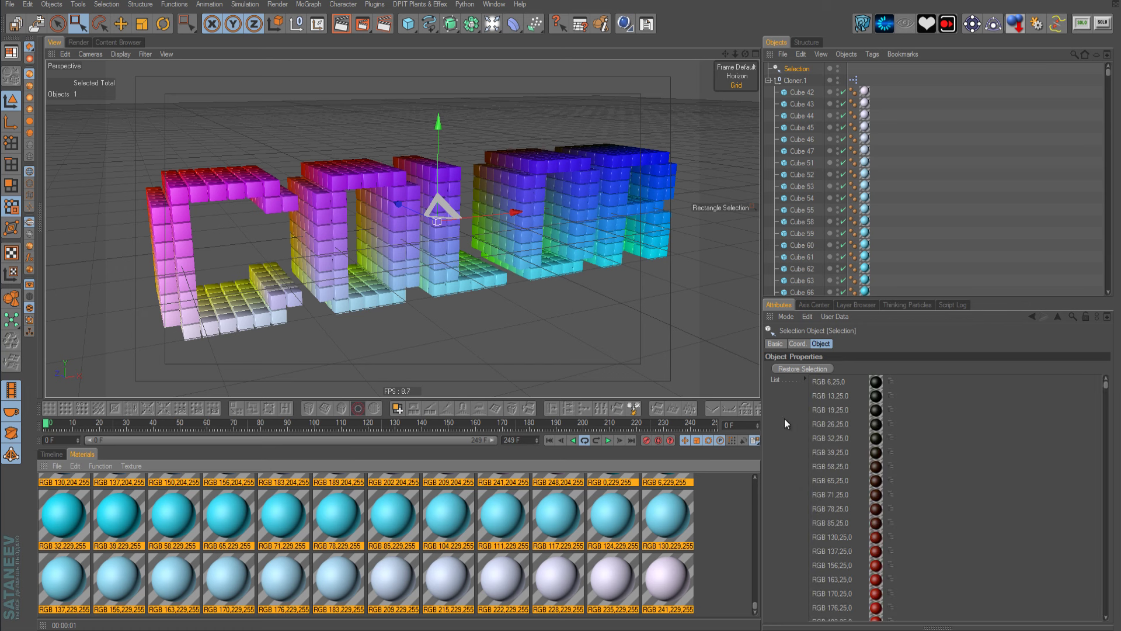
left_click(795, 369)
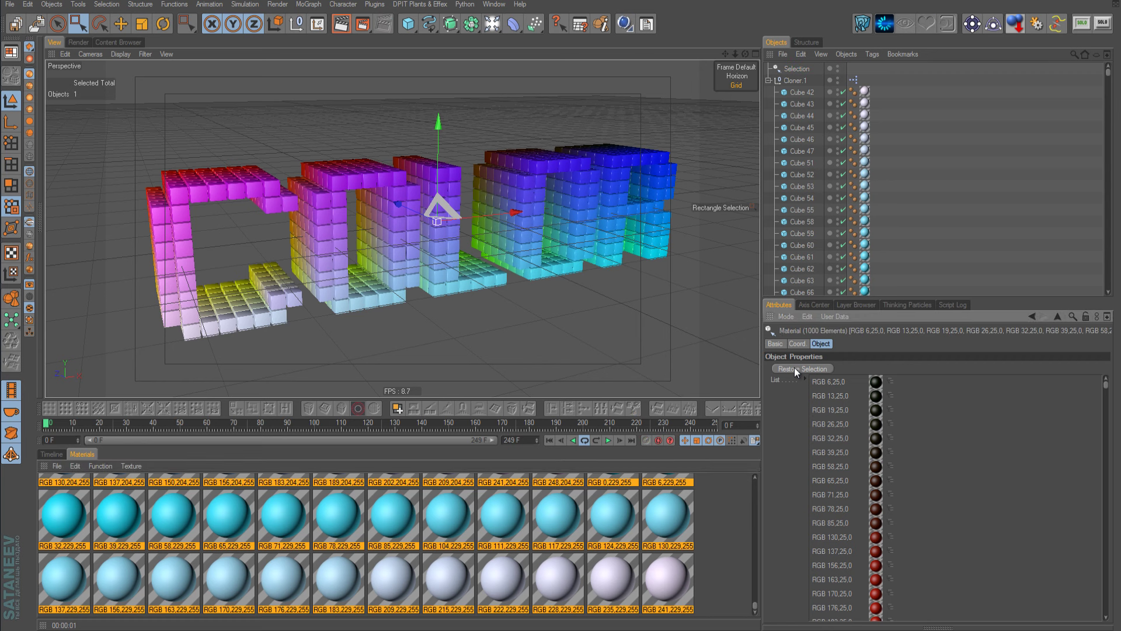
- Enable Reflection with a Fresnel texture, Mix Strength 46% and Brightness 22%
left_click(782, 343)
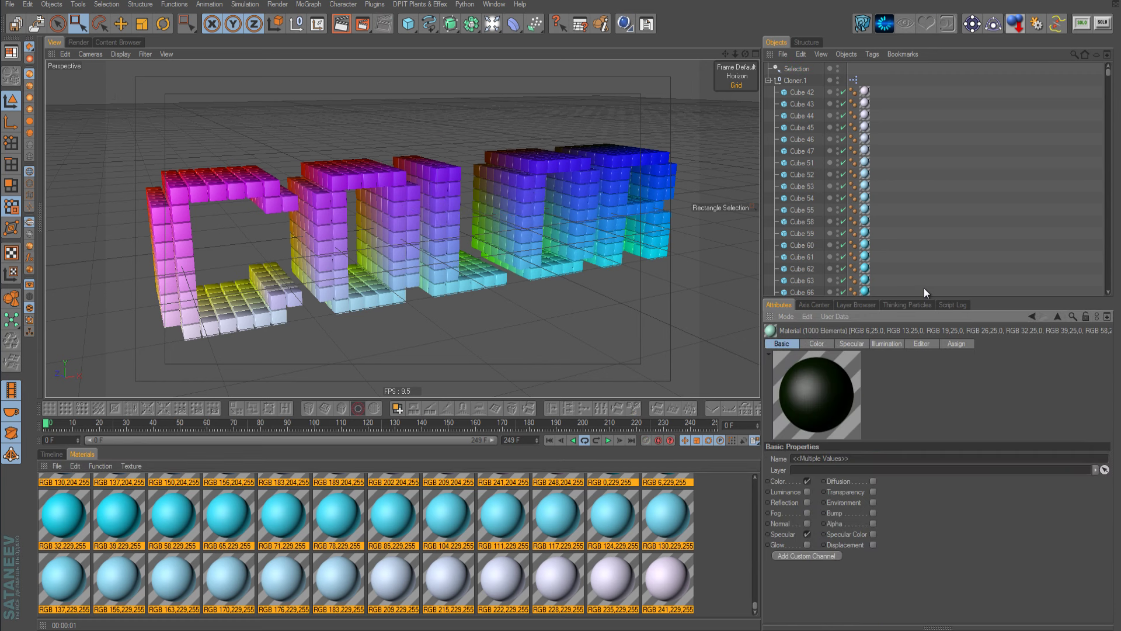
left_click(769, 80)
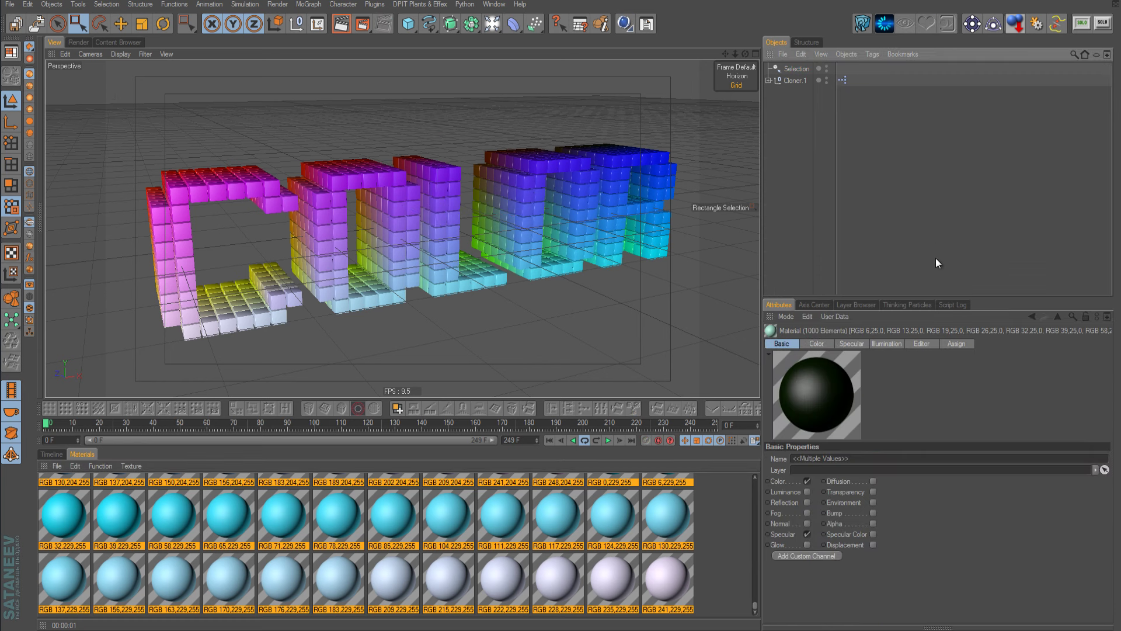
left_click_drag(932, 297, 923, 163)
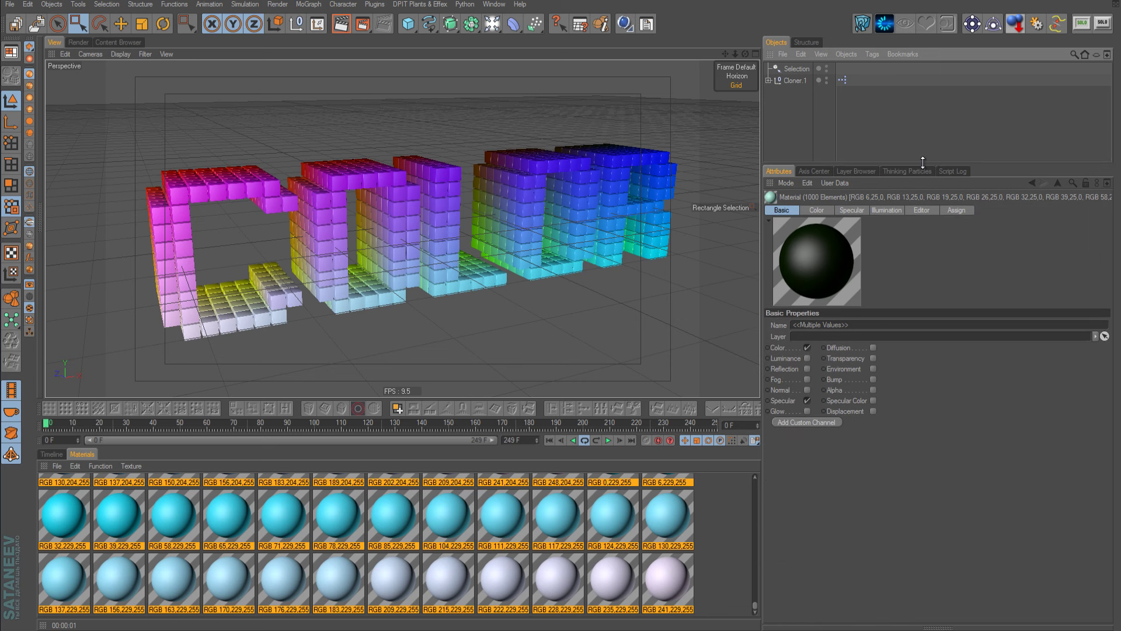
left_click(808, 369)
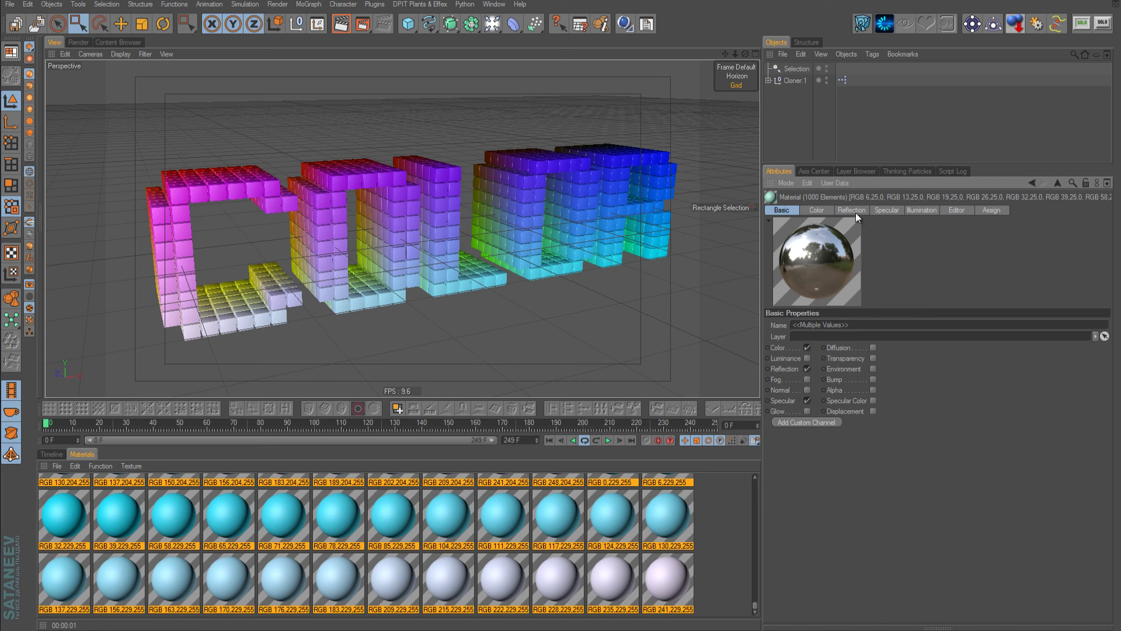
left_click(856, 212)
left_click(816, 427)
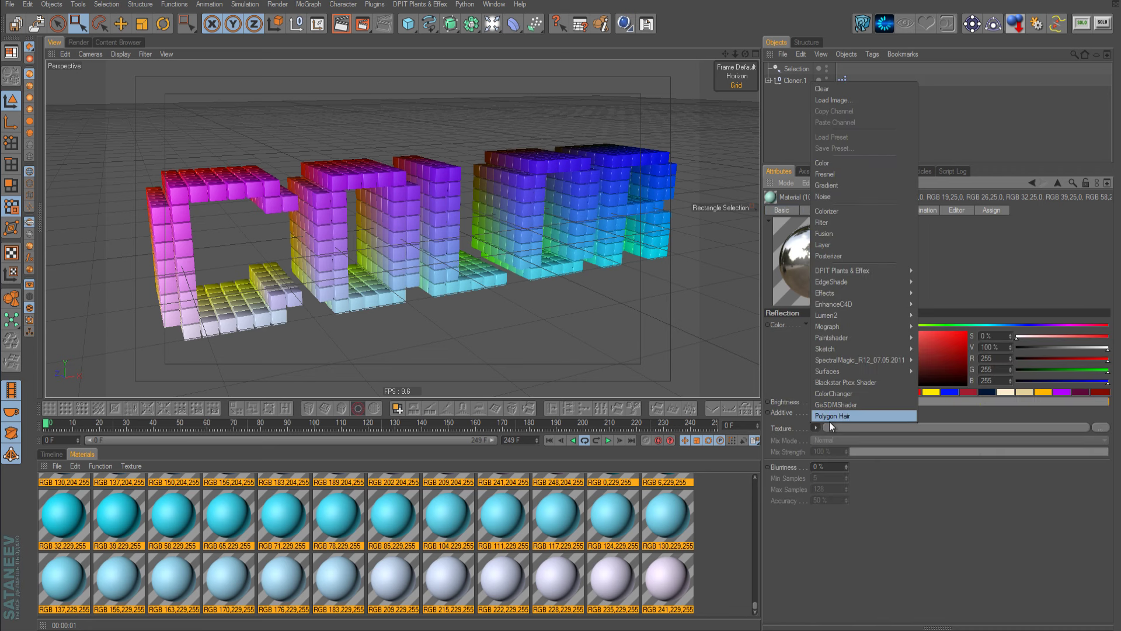
left_click(858, 177)
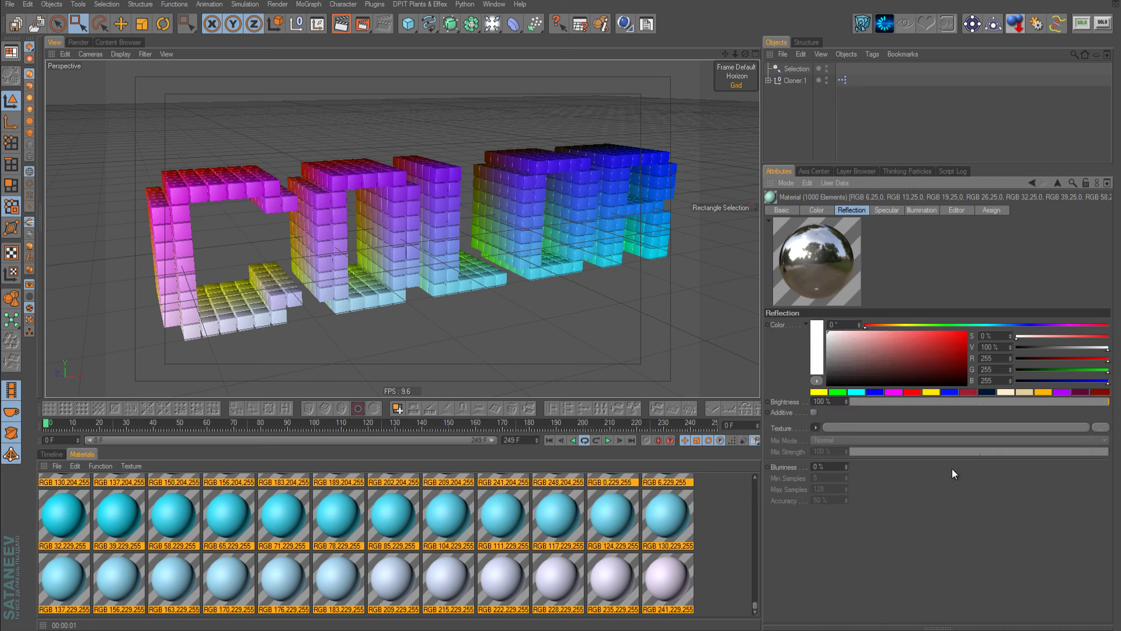
left_click(970, 485)
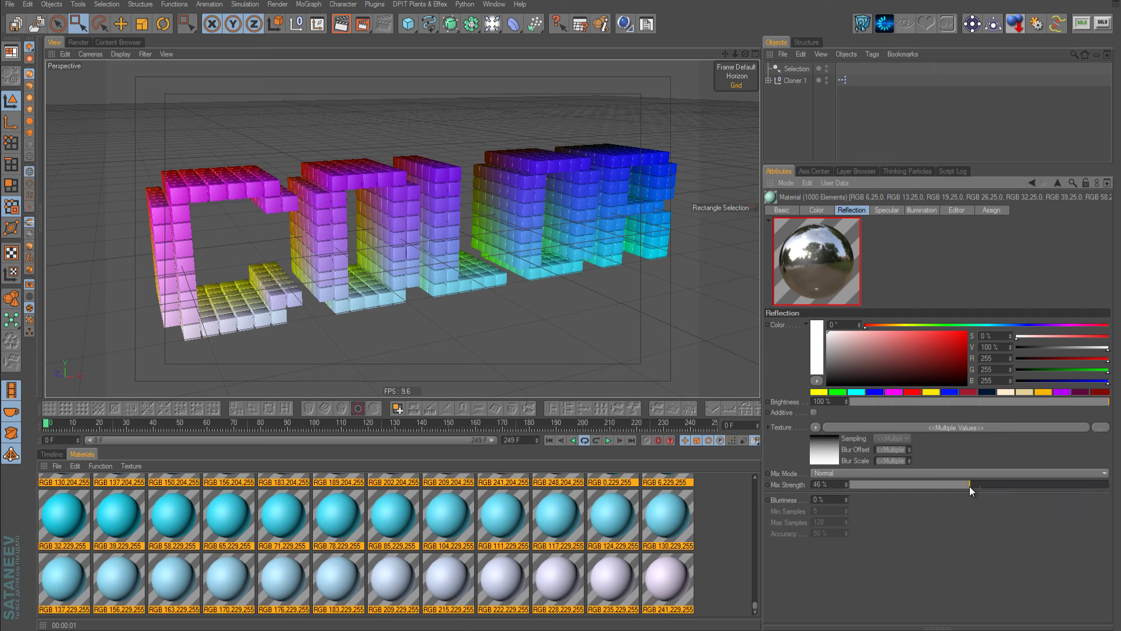
left_click(908, 403)
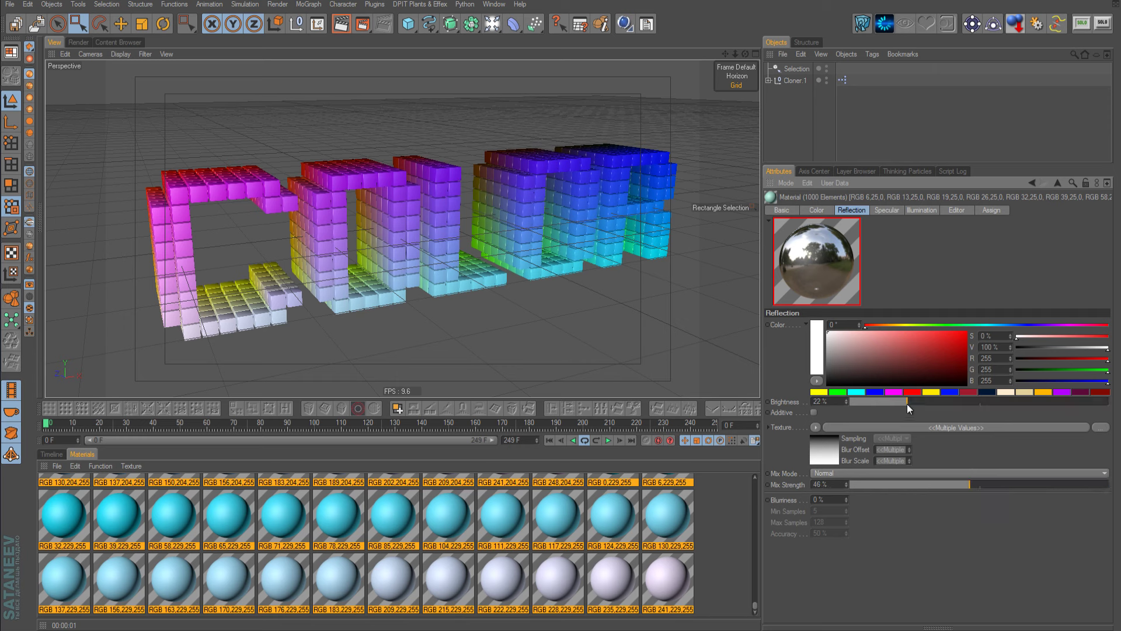
- Set the specular Height to 90%, Width 27% and Inner Width 12%
left_click(894, 209)
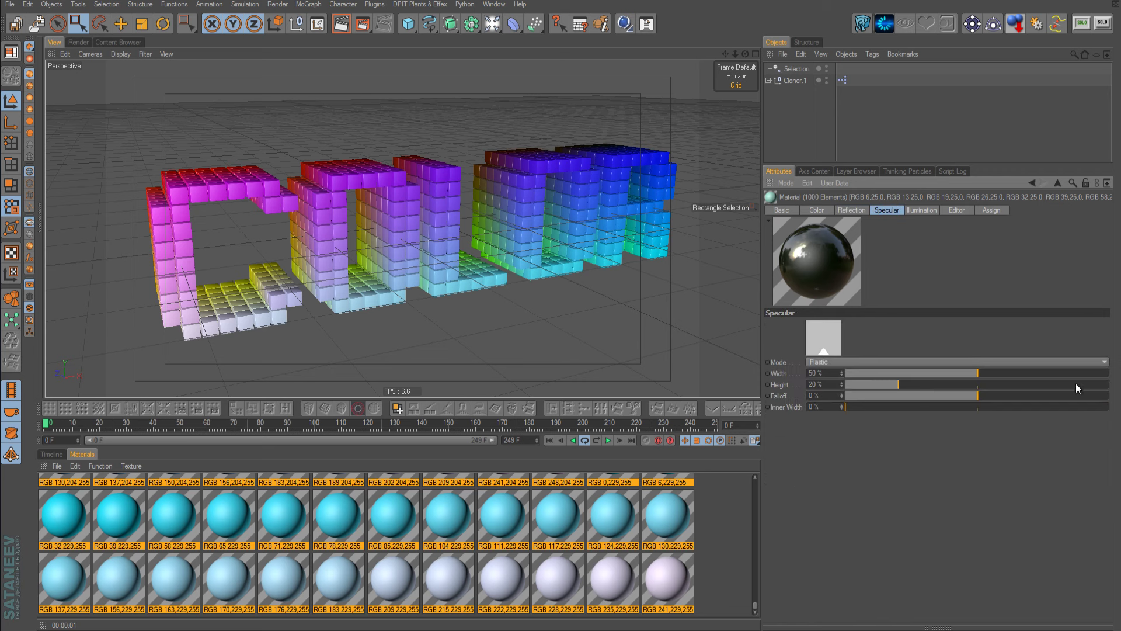
left_click(1080, 384)
left_click(895, 373)
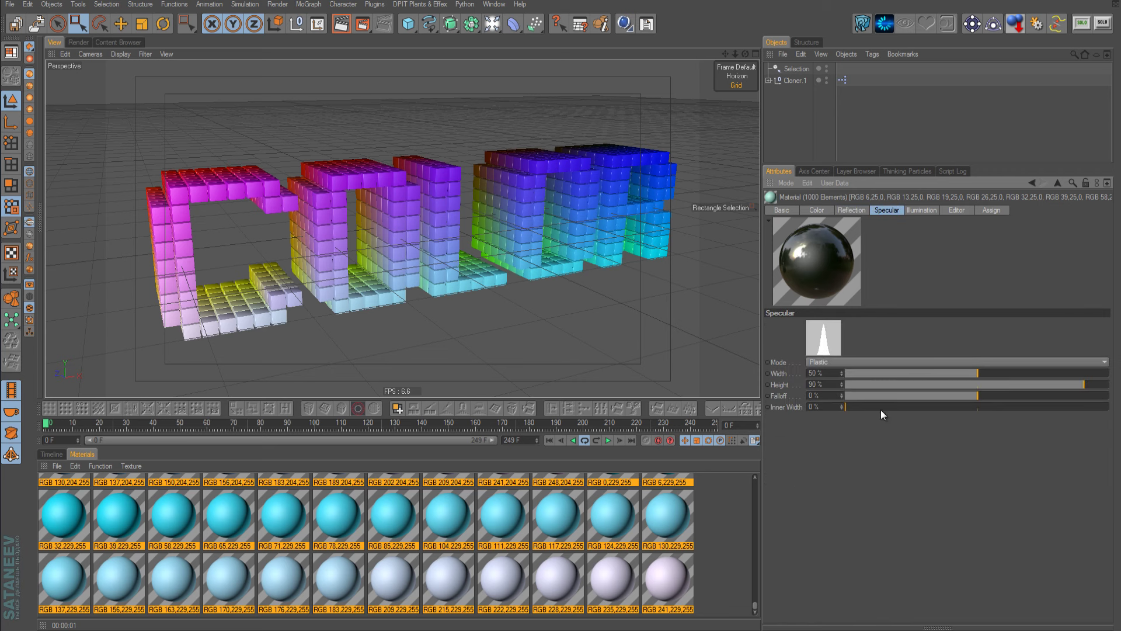
left_click(876, 407)
left_click(917, 372)
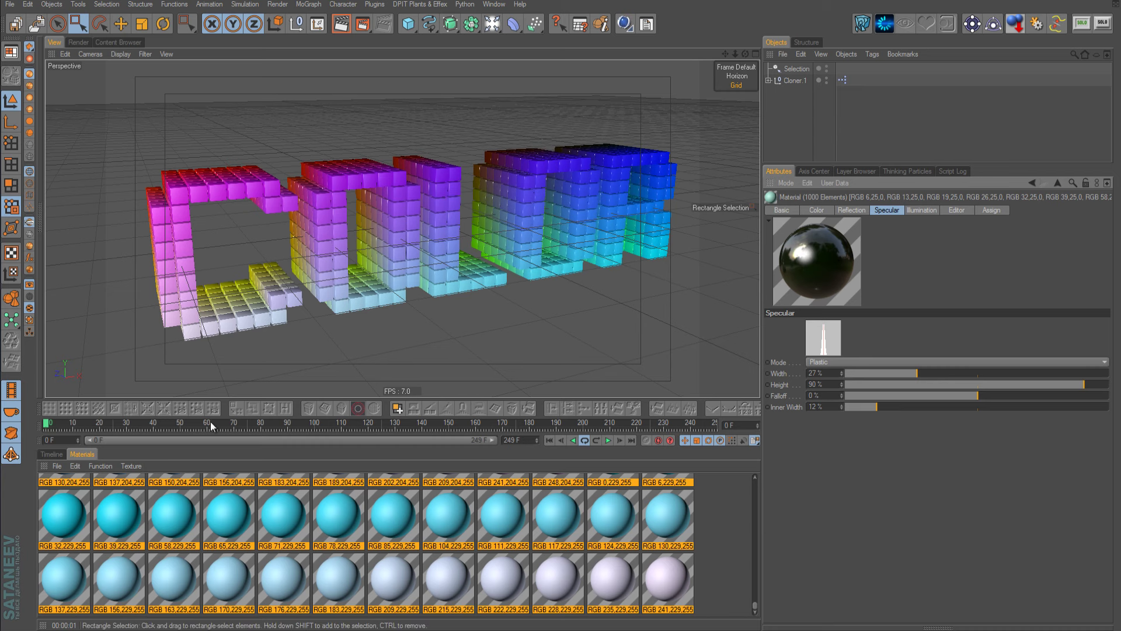
left_click(47, 461, "ctrl")
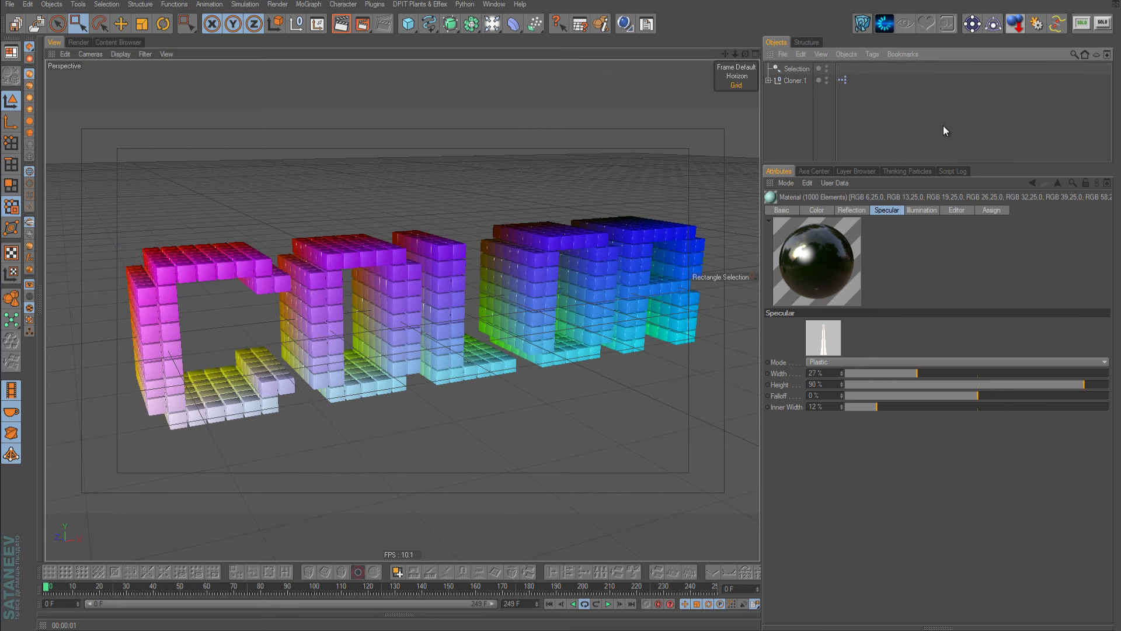
- Add a Sky object with a Compositing tag that hides it from the camera
left_click(783, 81)
left_click(790, 116)
left_click(492, 24)
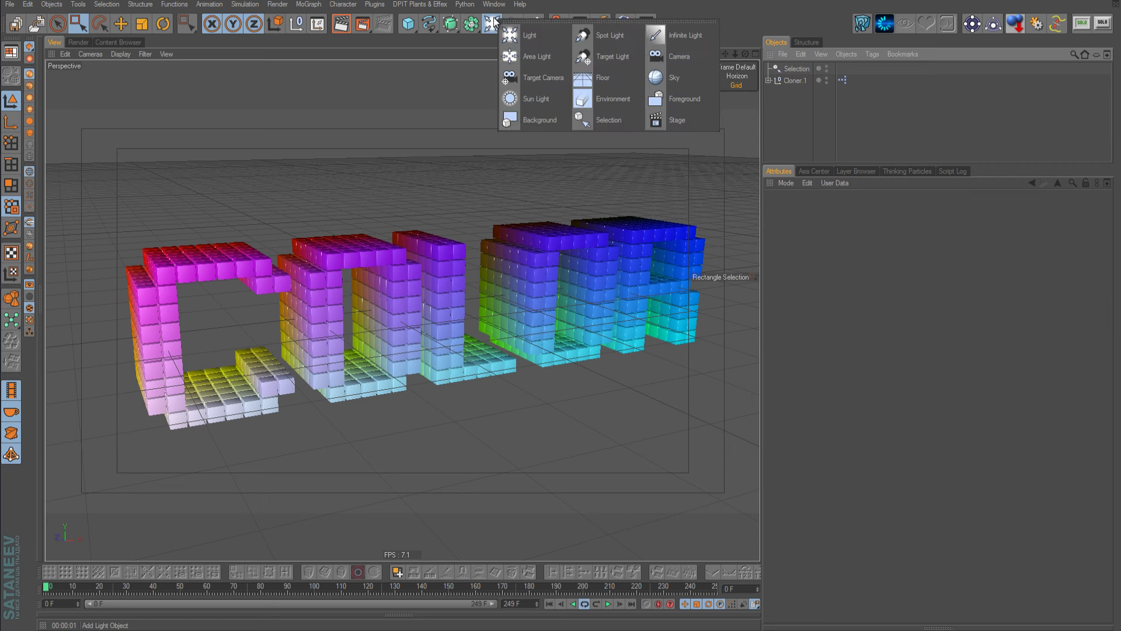
left_click(677, 77)
right_click(791, 69)
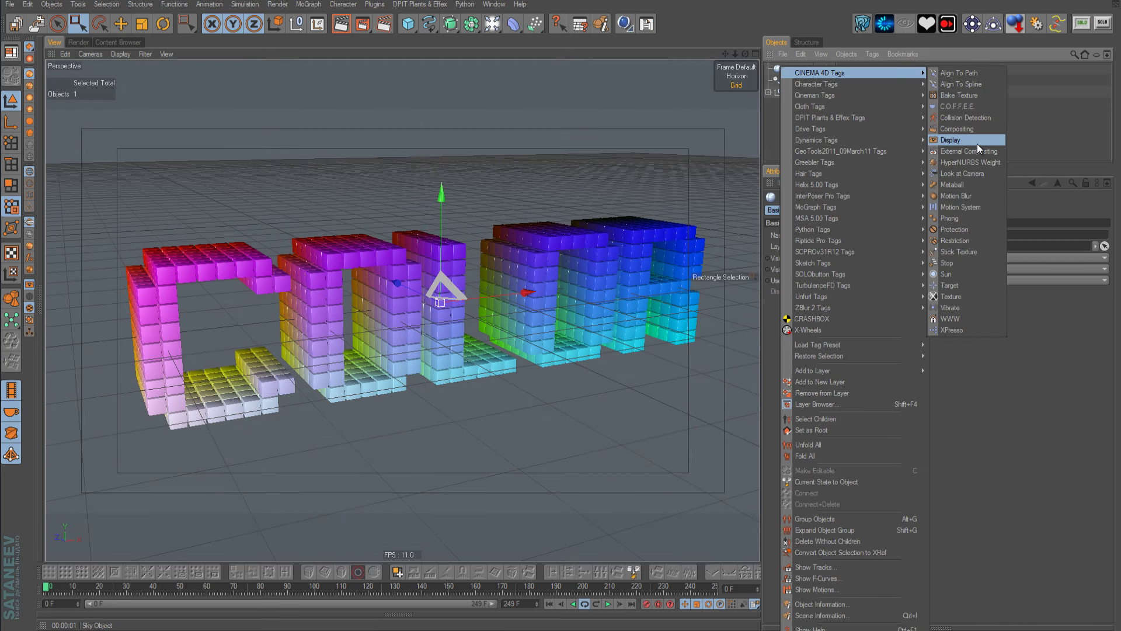
left_click(974, 129)
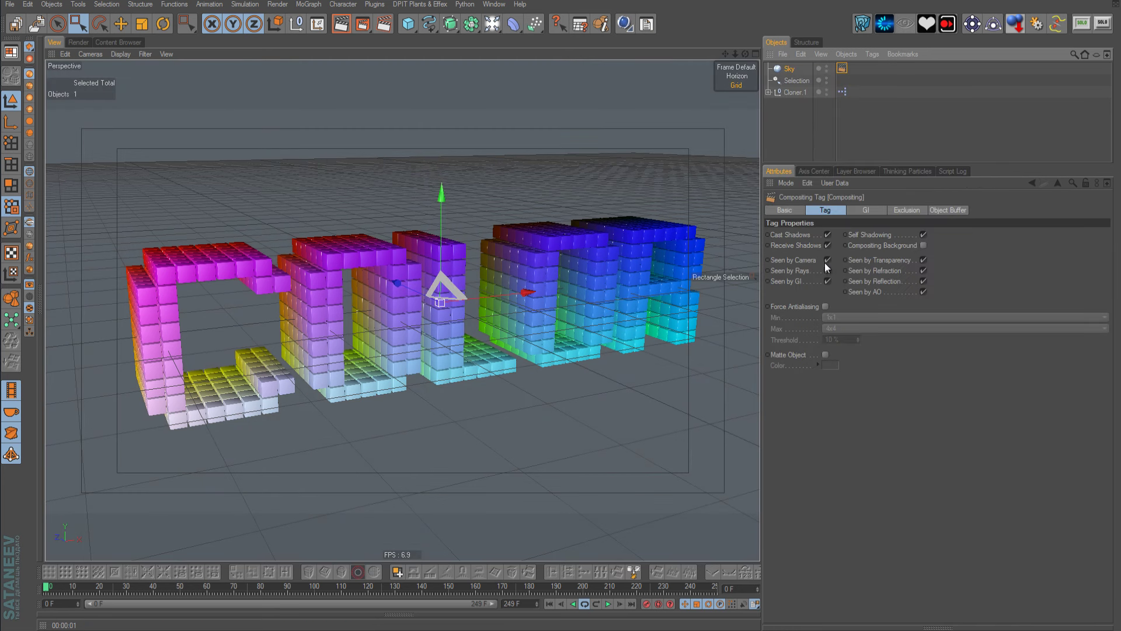
left_click(827, 259)
- Apply the HDRI 004 preset material from the Content Browser to the Sky
scroll(203, 197, "up", 3)
mouse_move(532, 303)
left_mouse_down("alt")
mouse_move(216, 209)
mouse_move(100, 71)
left_mouse_up("alt")
left_click(114, 41)
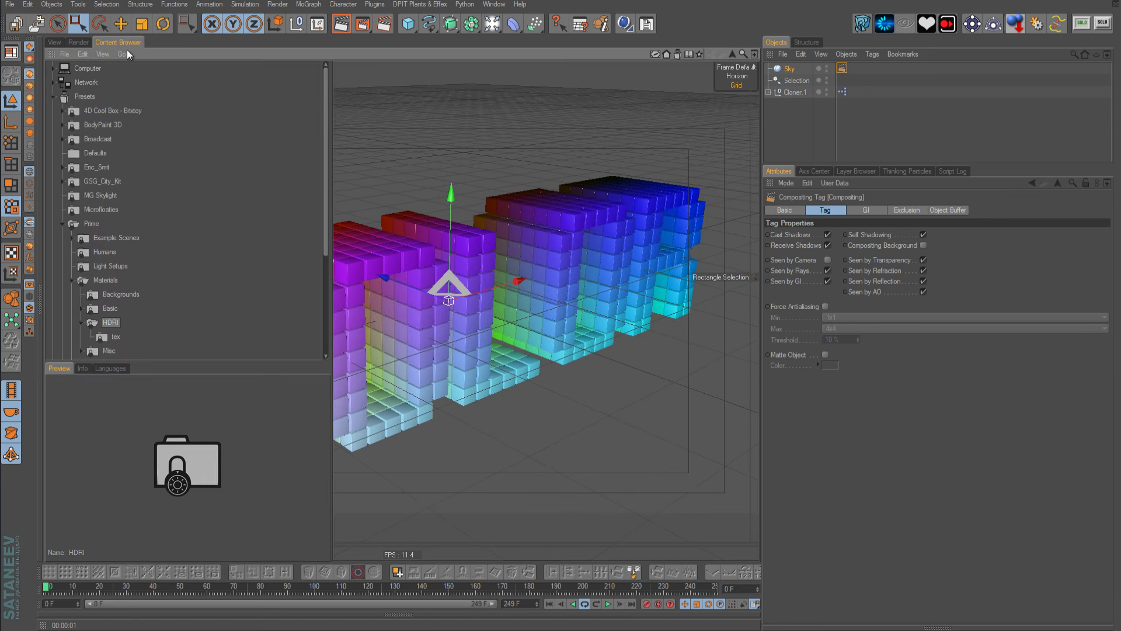
left_click(425, 556)
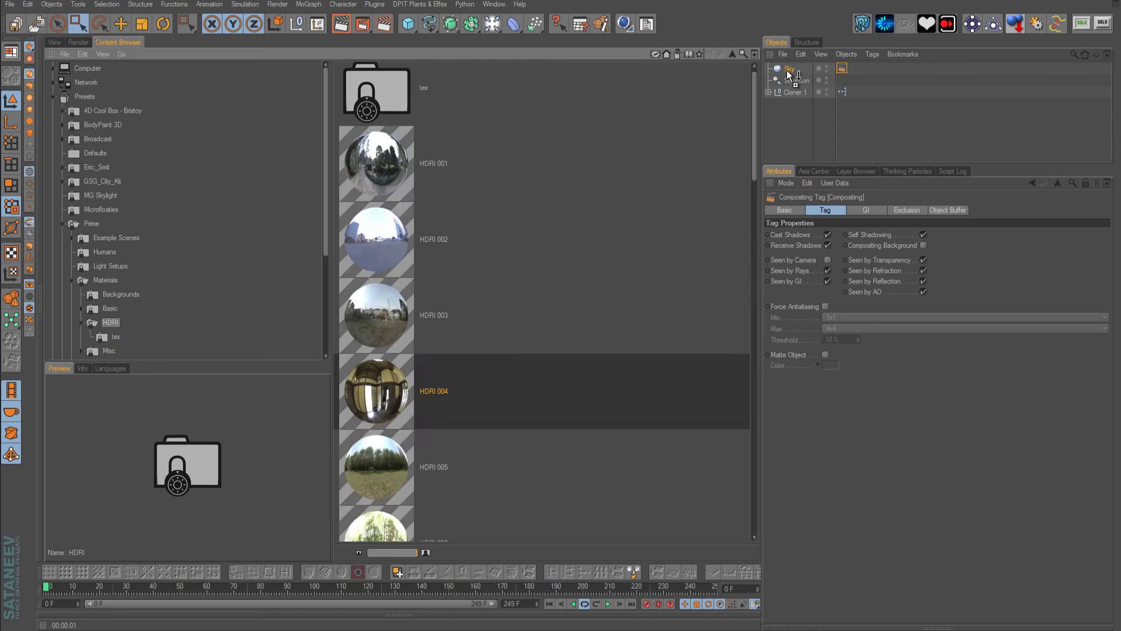
left_click_drag(384, 388, 792, 69)
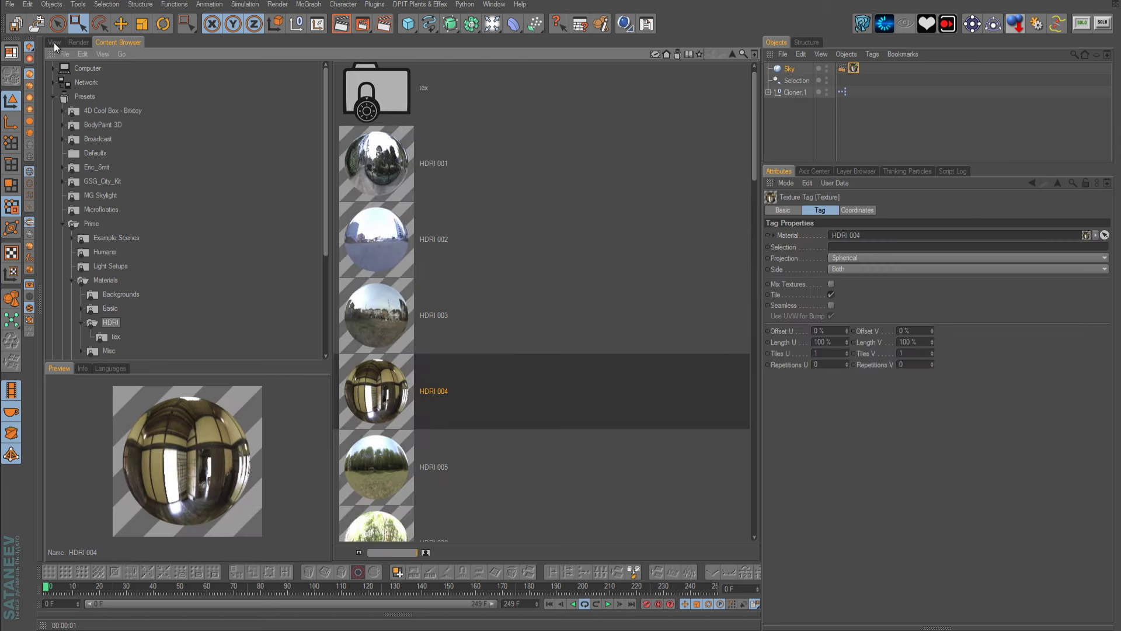
left_click(54, 43)
left_click_drag(258, 179, 583, 310, "alt")
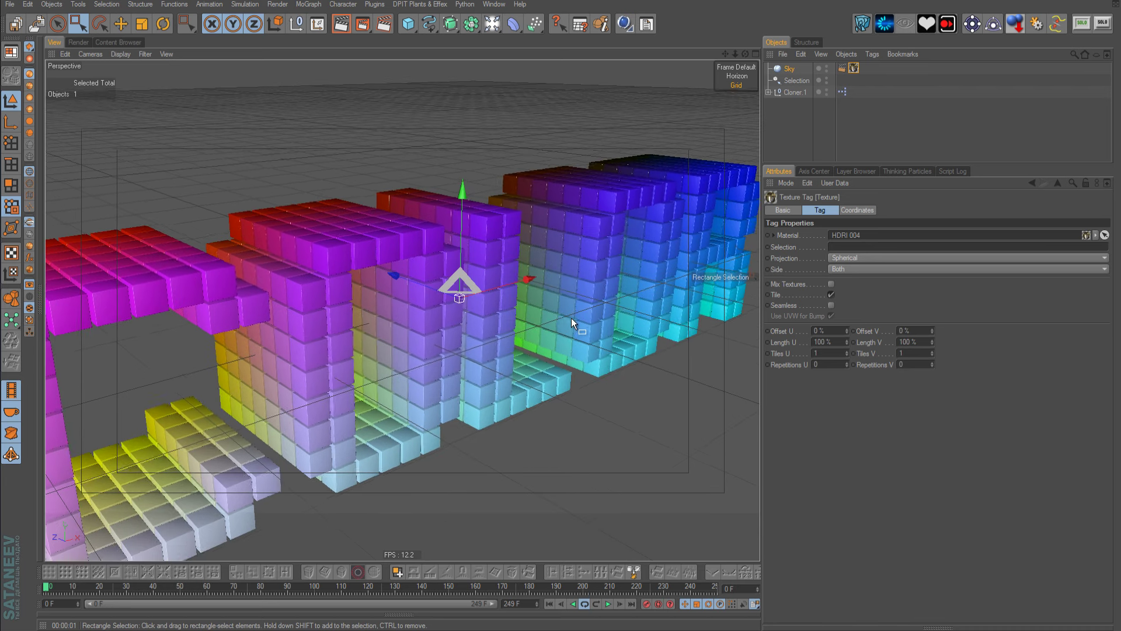
right_click_drag(571, 318, 254, 101, "alt")
left_click(342, 27)
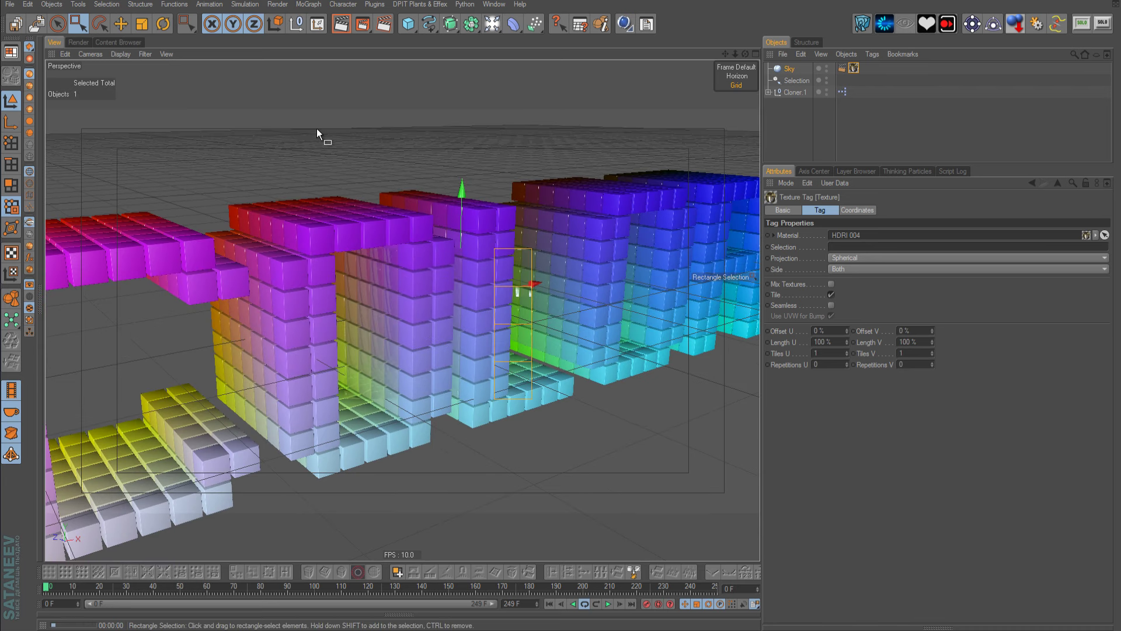
right_click_drag(378, 151, 423, 184, "alt")
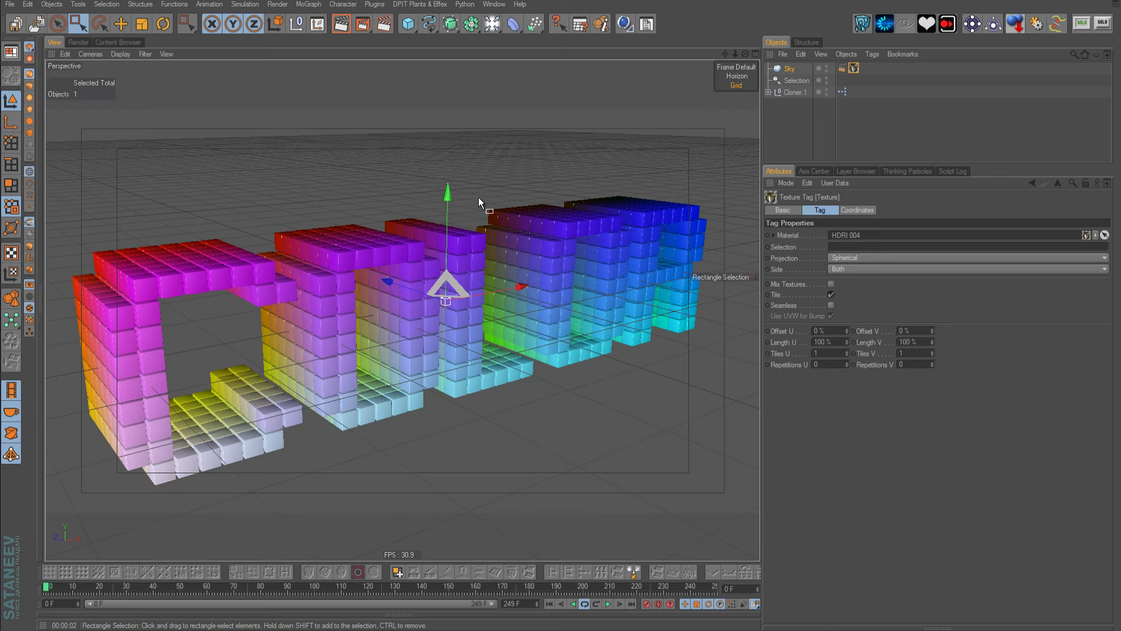
mouse_move(479, 197)
left_mouse_down("alt")
mouse_move(655, 311)
mouse_move(422, 329)
mouse_move(535, 272)
mouse_move(556, 307)
mouse_move(514, 263)
left_mouse_up("alt")
left_click(342, 26)
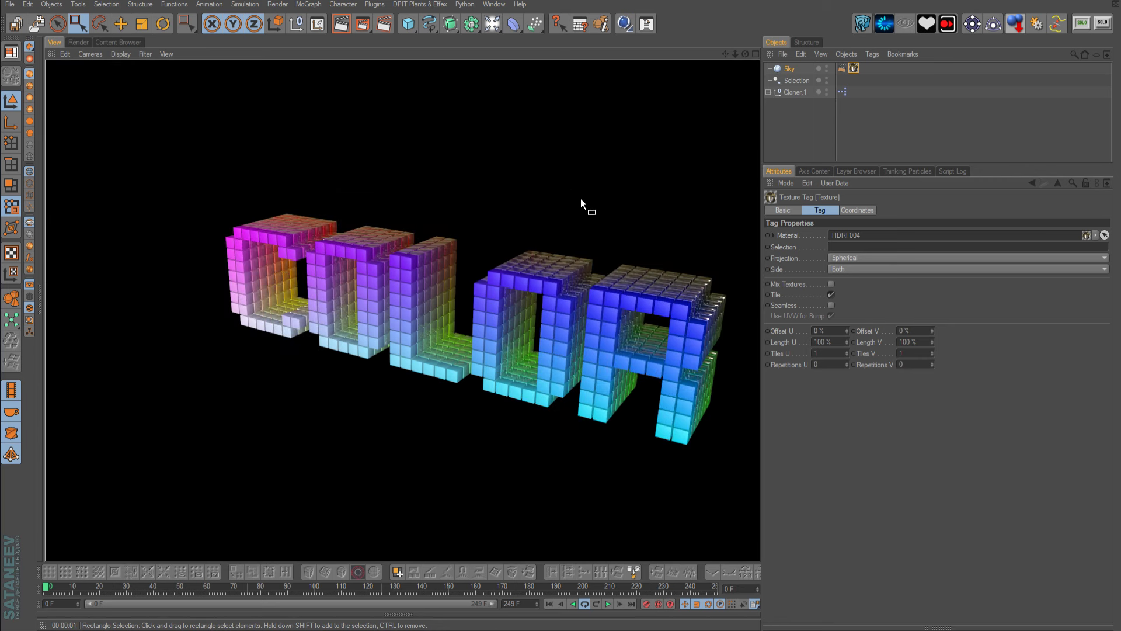
mouse_move(581, 199)
left_mouse_down("alt")
mouse_move(468, 317)
mouse_move(548, 335)
mouse_move(563, 306)
left_mouse_up("alt")
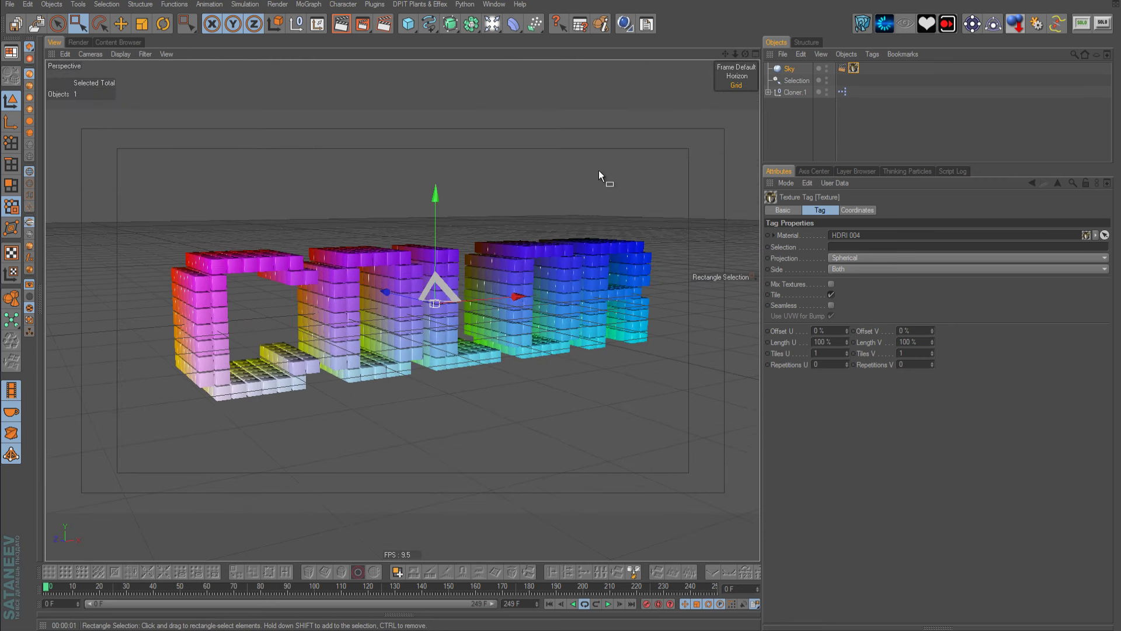
- Add a Floor below the letters and give it a Collider Body tag
left_click(484, 29)
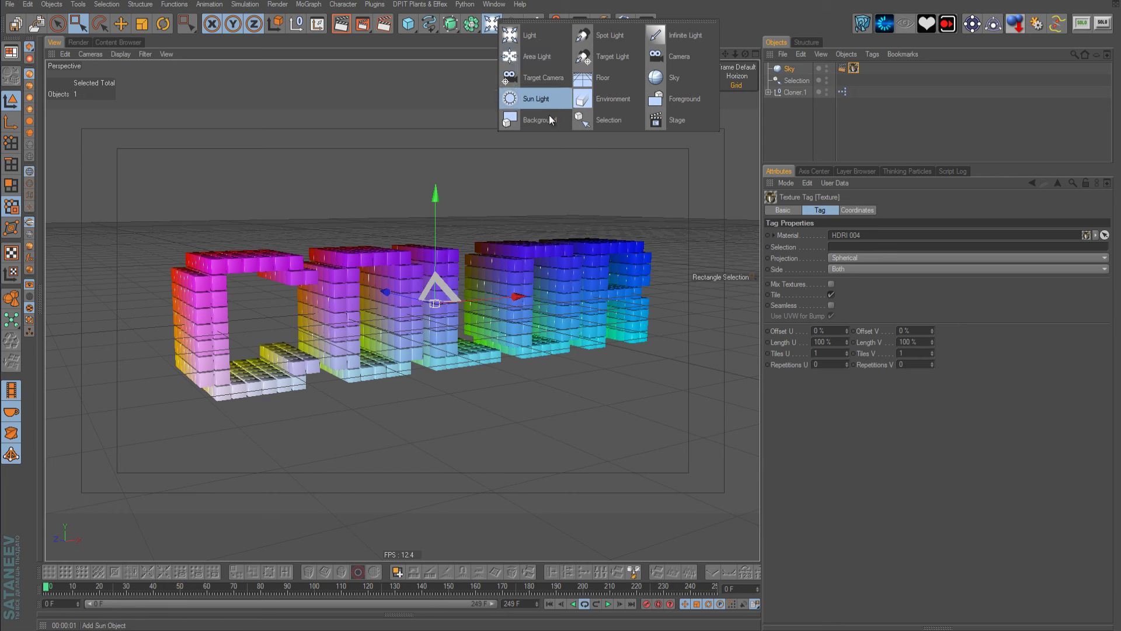
left_click(606, 82)
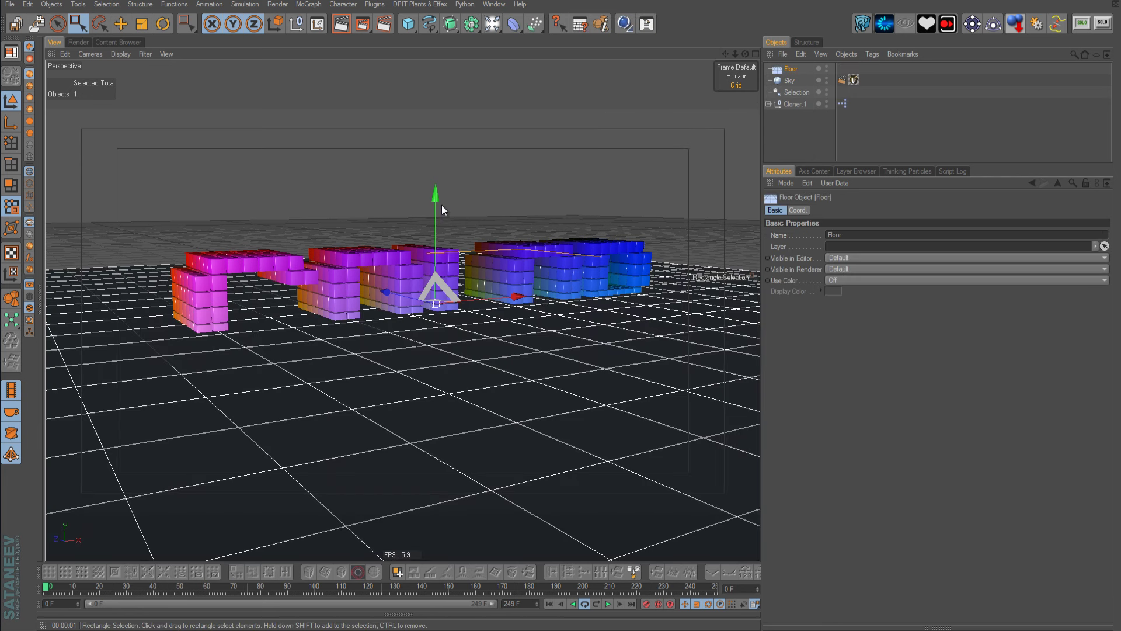
left_click_drag(442, 205, 677, 528)
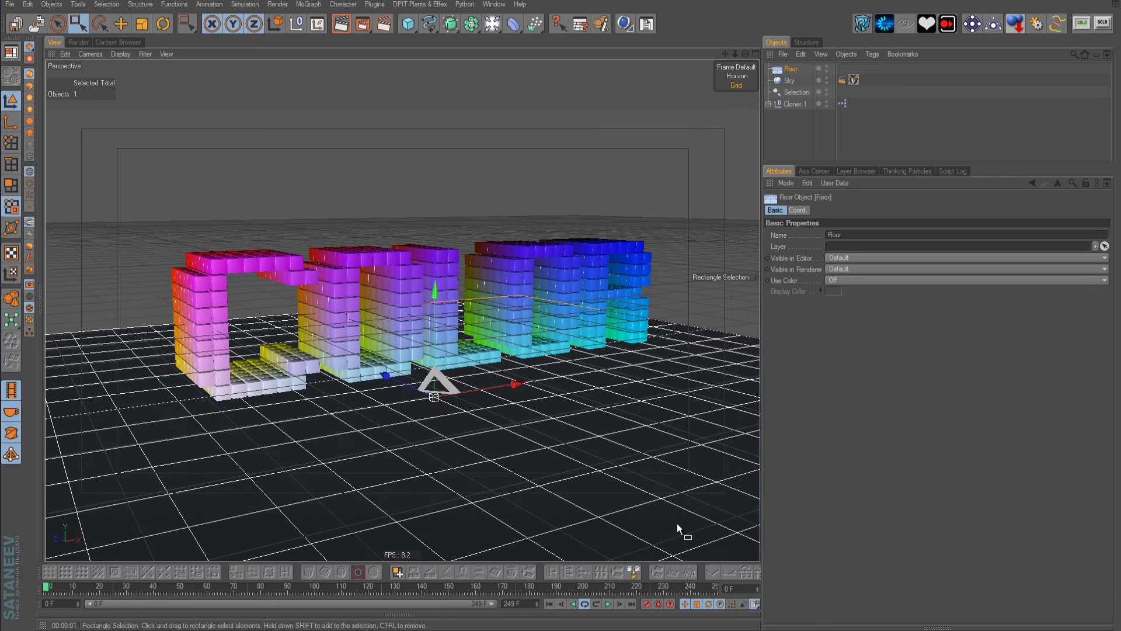
scroll(695, 572, "down", 3)
scroll(699, 574, "down", 2)
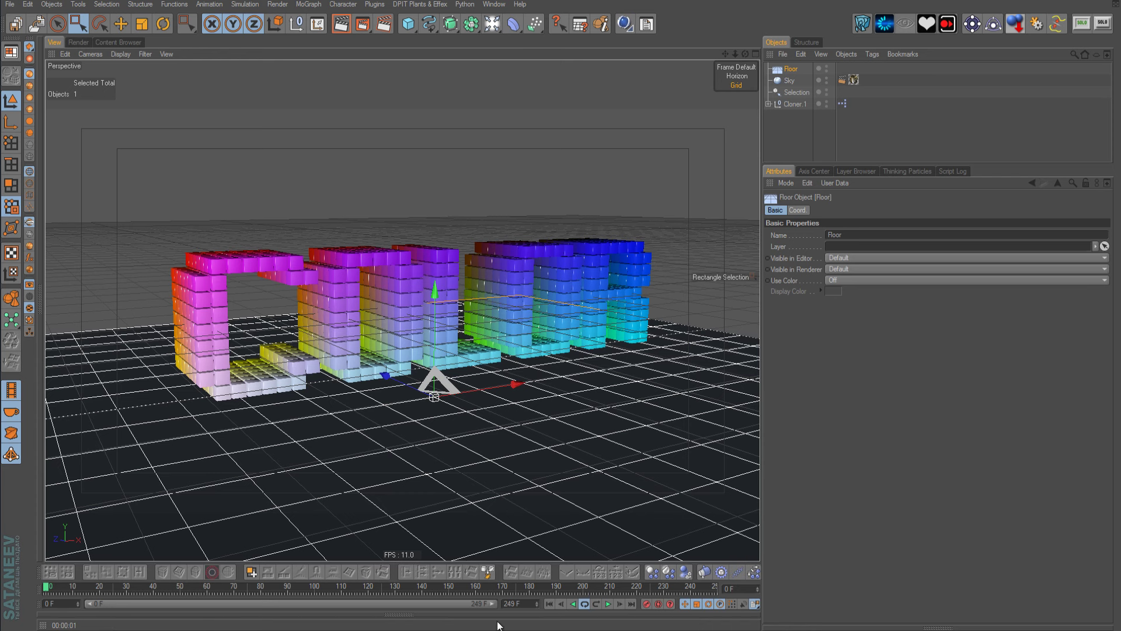
left_click(703, 572)
- Give Cloner.1 a Rigid Body tag applied to children, with Individual Elements set to All
left_click(794, 103)
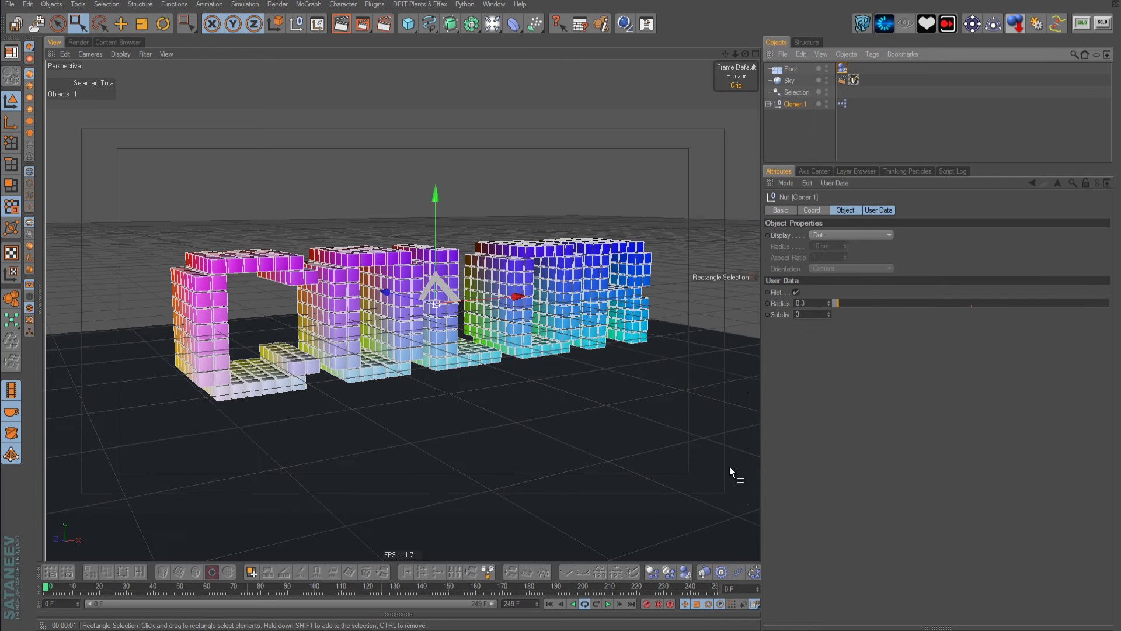
left_click(657, 575)
left_click(875, 378)
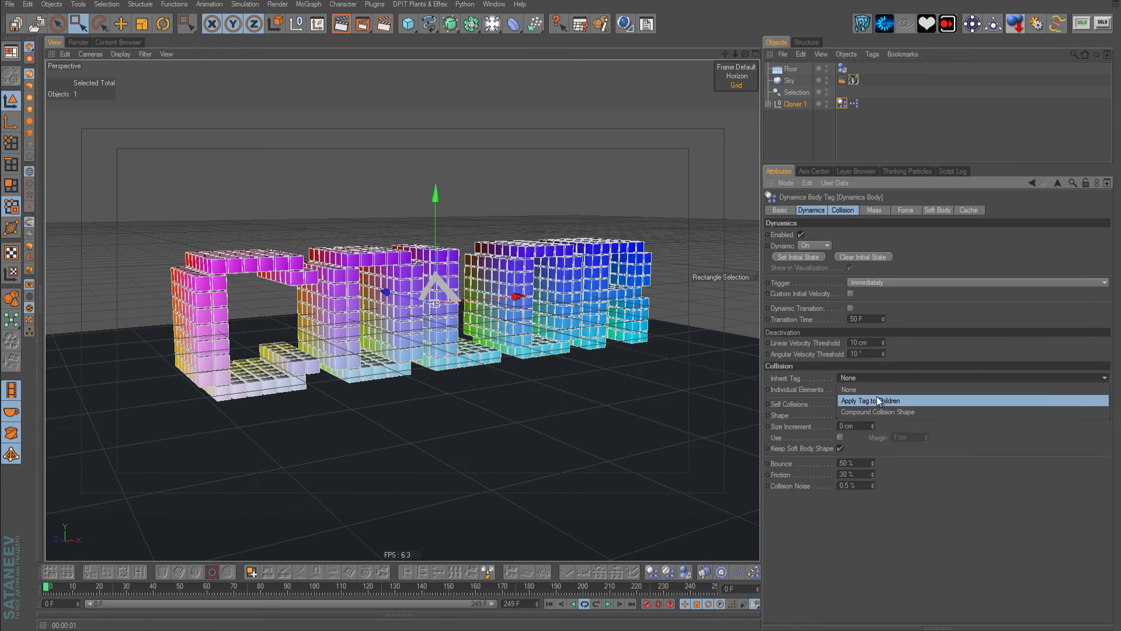
left_click(877, 395)
left_click(871, 392)
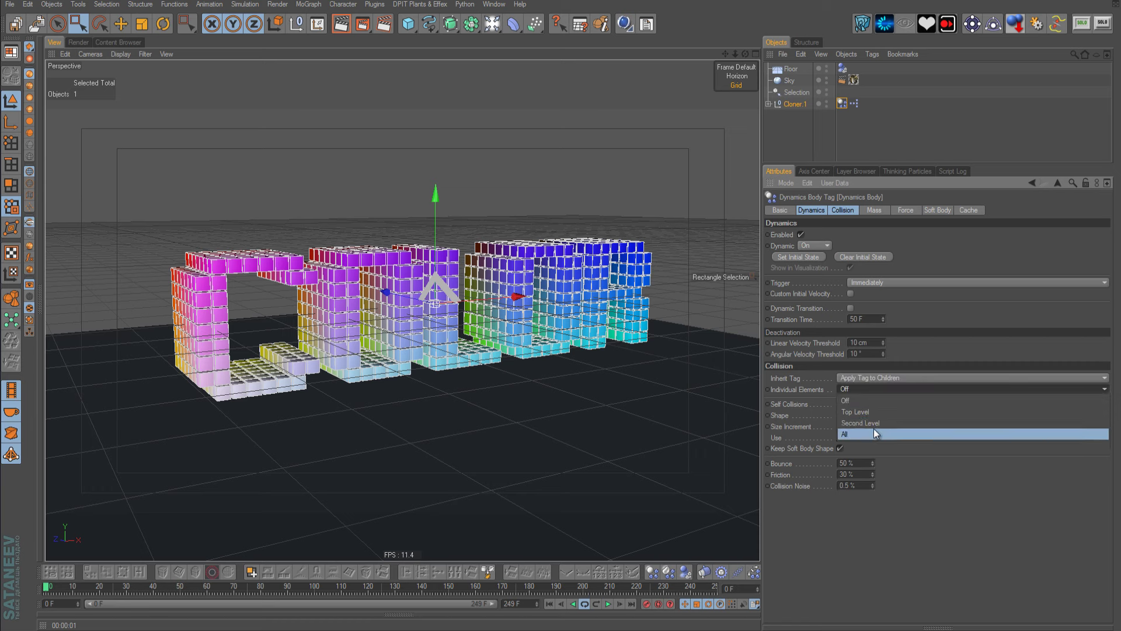
left_click(876, 432)
left_click(650, 535)
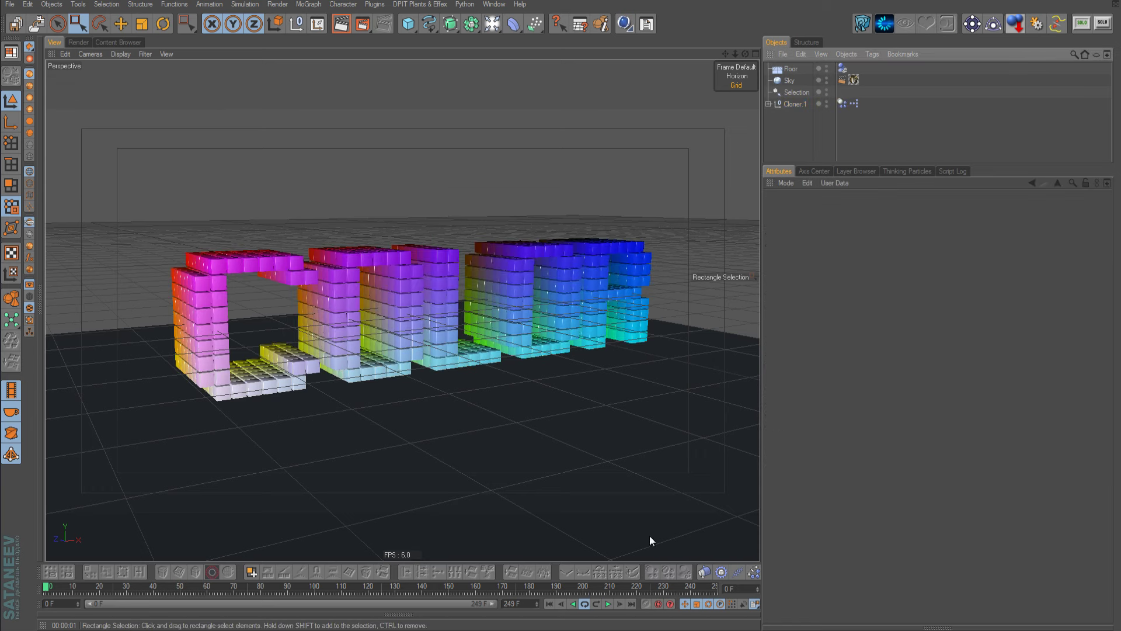
- Play the dynamics simulation and stop it at frame 30
left_click(607, 604)
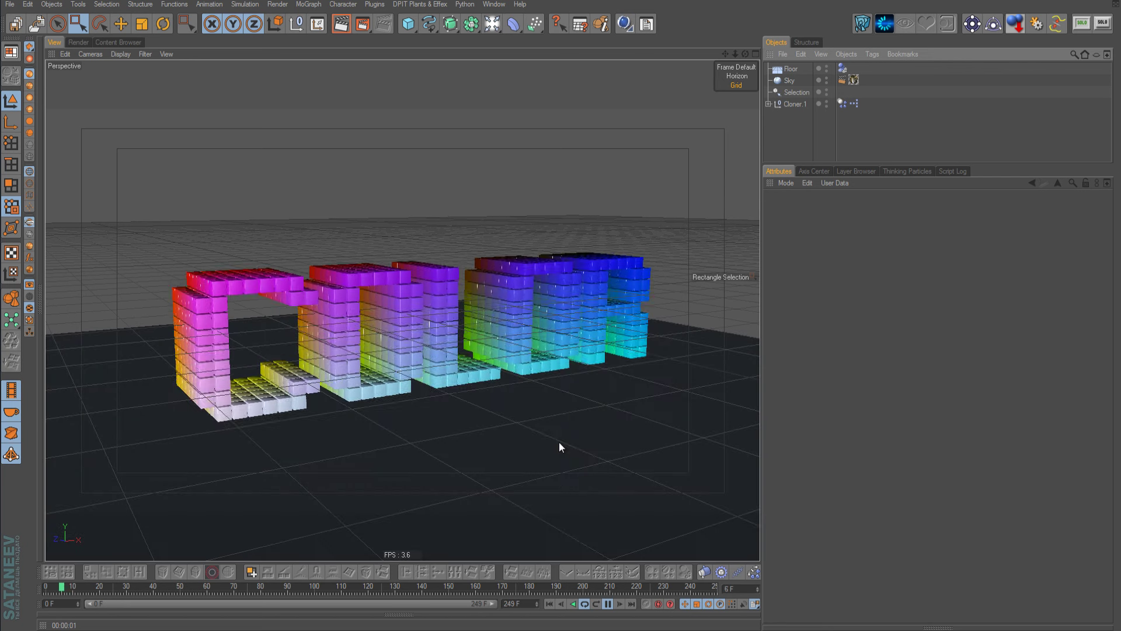
left_click(608, 606)
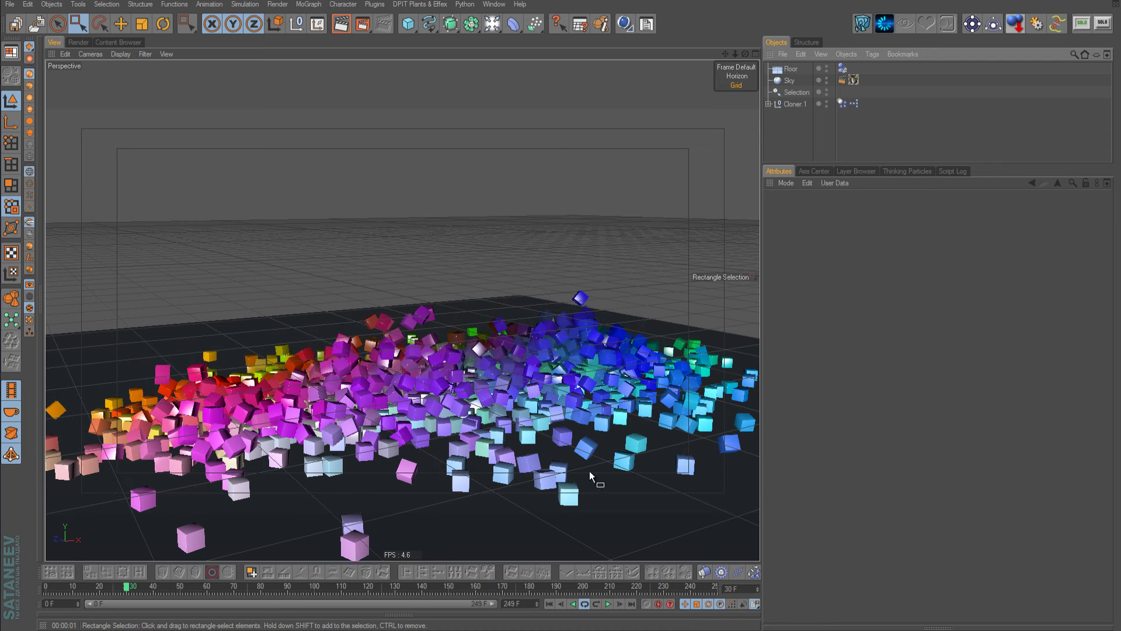